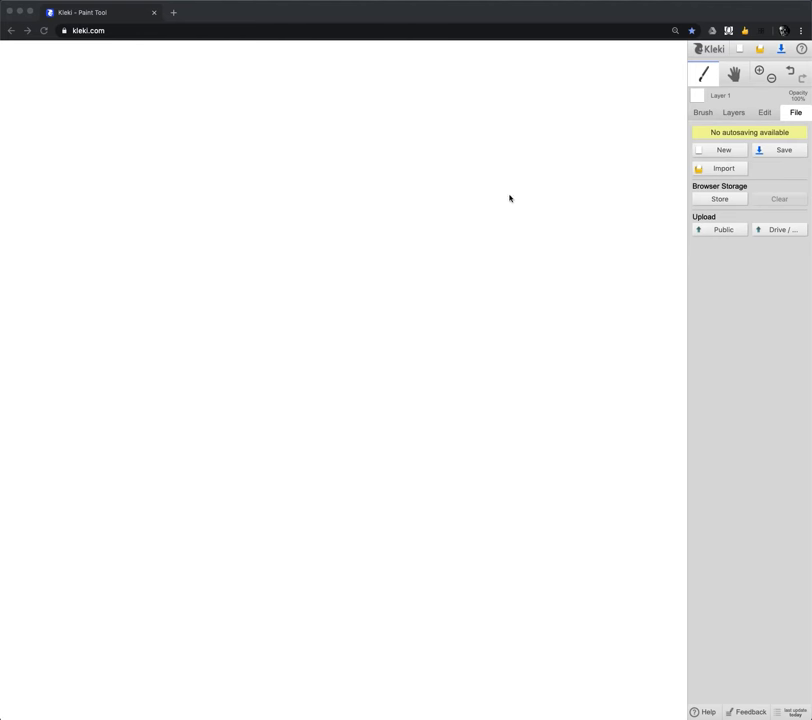
- Import the Digital Shading Exercises #3 worksheet image and add a new layer beneath its layer
drag(700, 360, 471, 152)
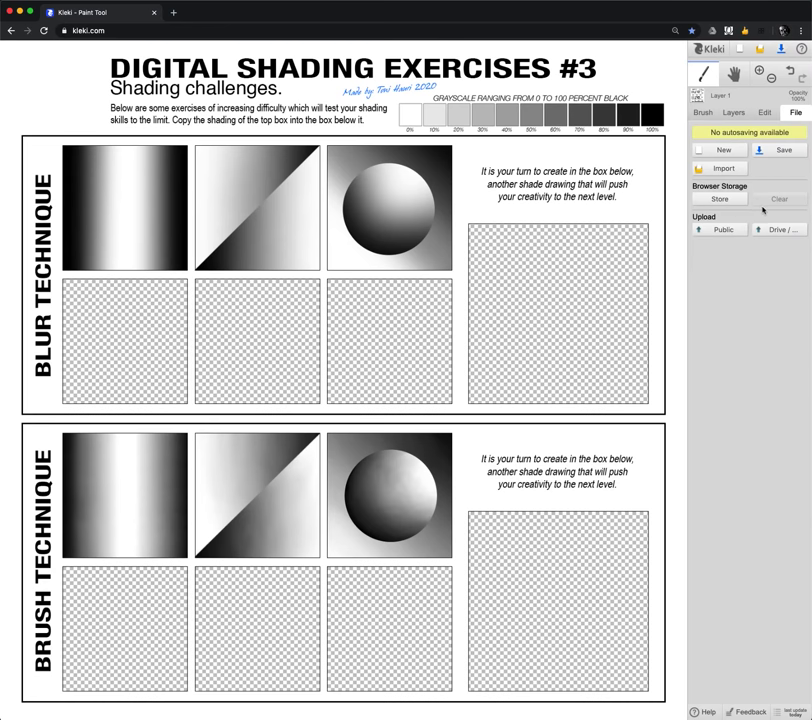
click(734, 113)
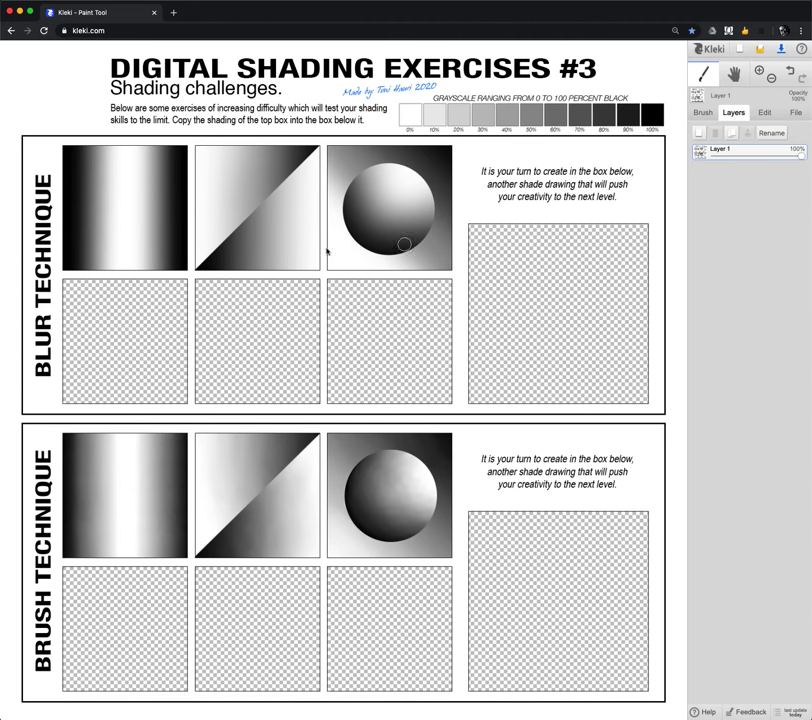
click(699, 132)
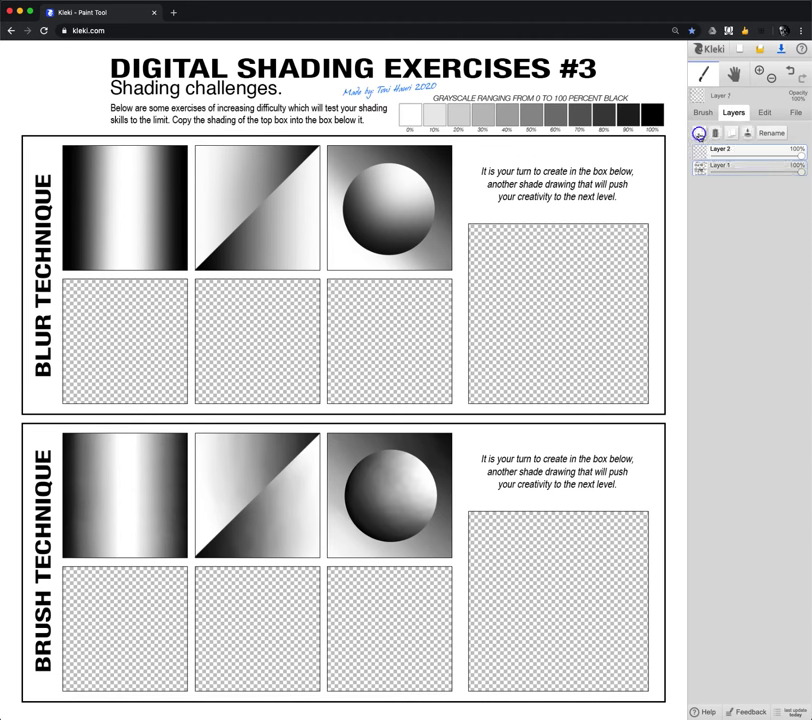
drag(723, 151, 717, 169)
- Paint black vertical stripes along both side edges of the first empty Blur Technique box with a size 30 brush
click(703, 112)
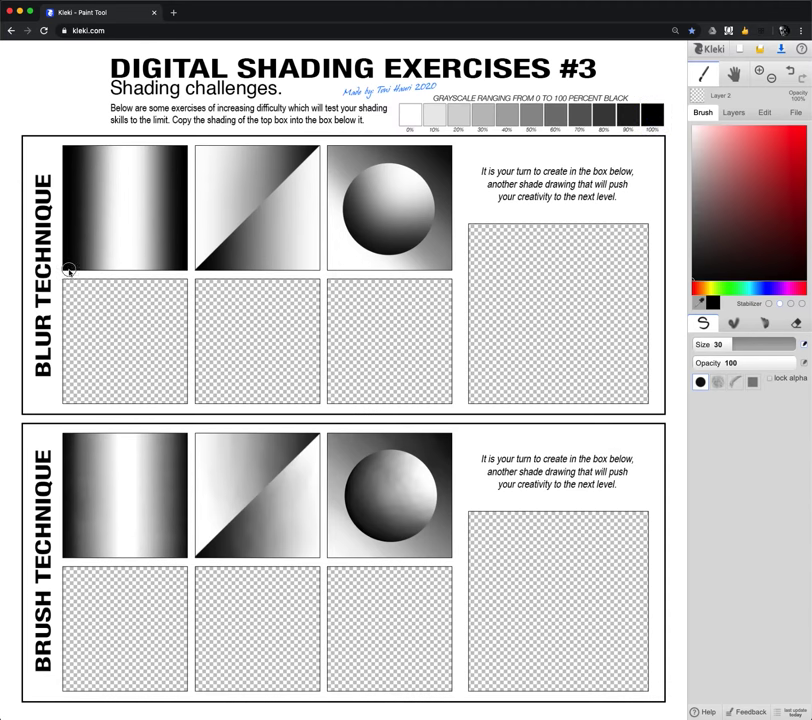
drag(68, 262, 67, 419)
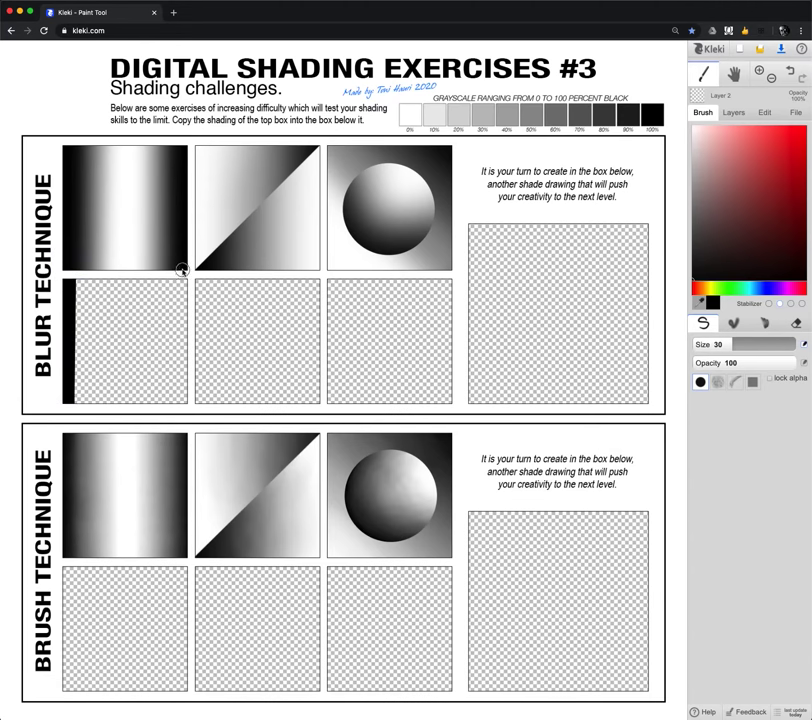
drag(181, 277, 181, 406)
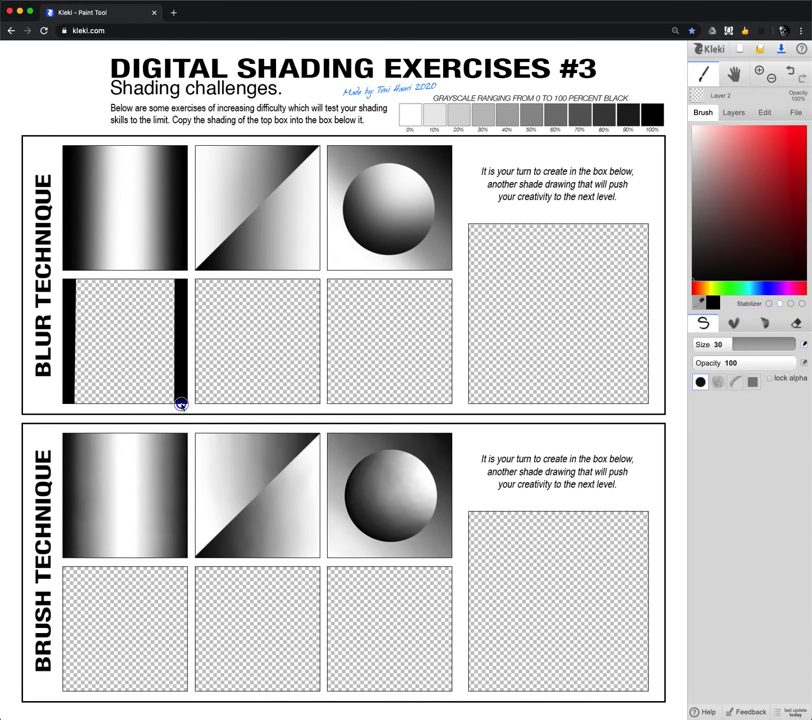
- Sample the 80% gray swatch and paint a straight vertical stripe inside each black stripe of the first box
alt+click(605, 115)
drag(168, 280, 165, 366)
shift+click(166, 400)
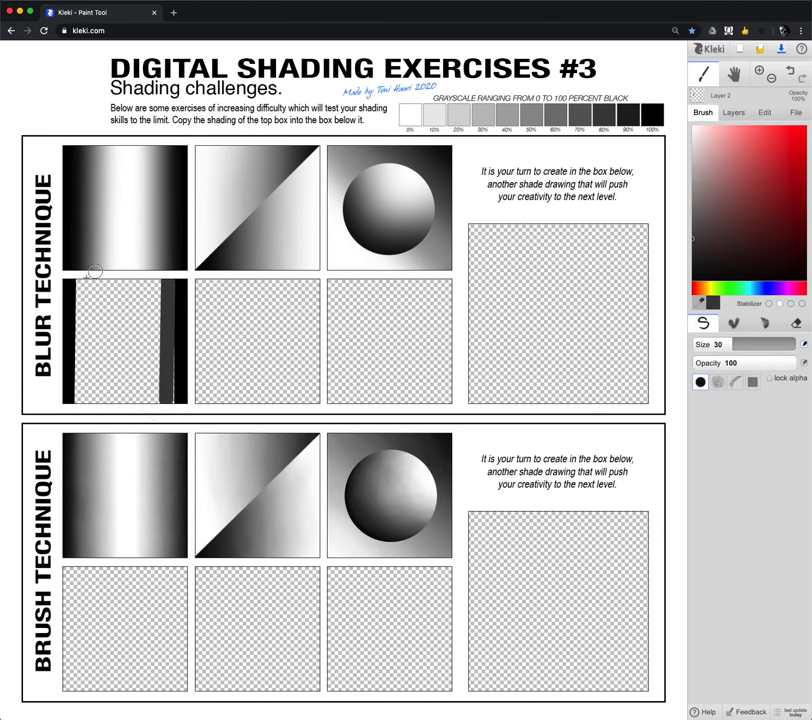
shift+click(80, 400)
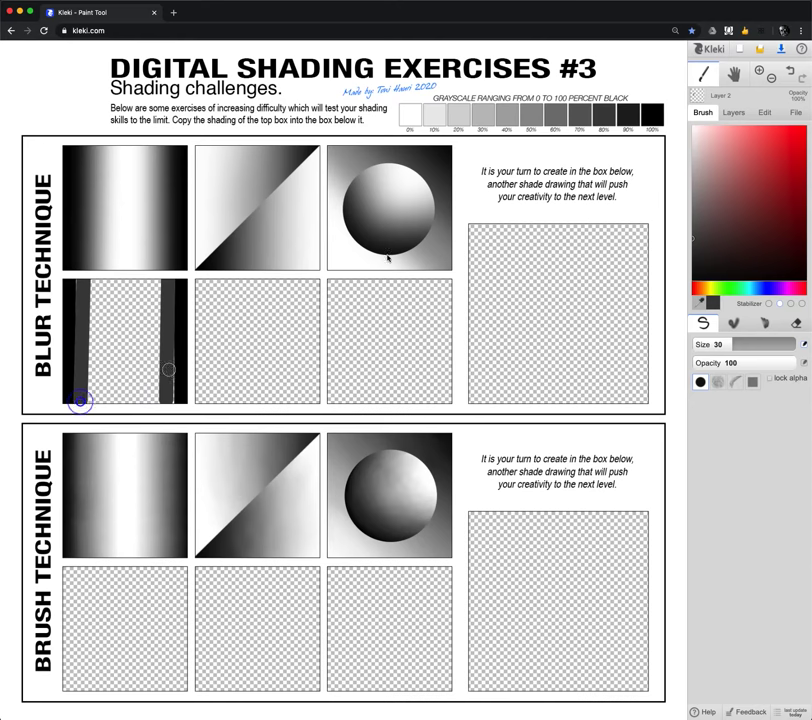
- Sample the 50% gray swatch and paint a straight vertical stripe inside each dark gray stripe
alt+click(533, 113)
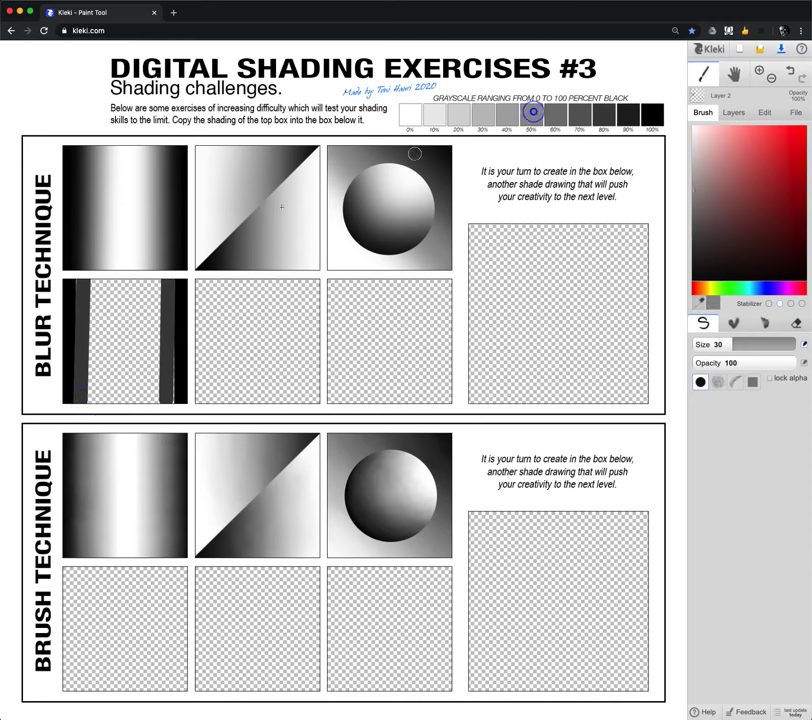
click(98, 283)
shift+click(94, 400)
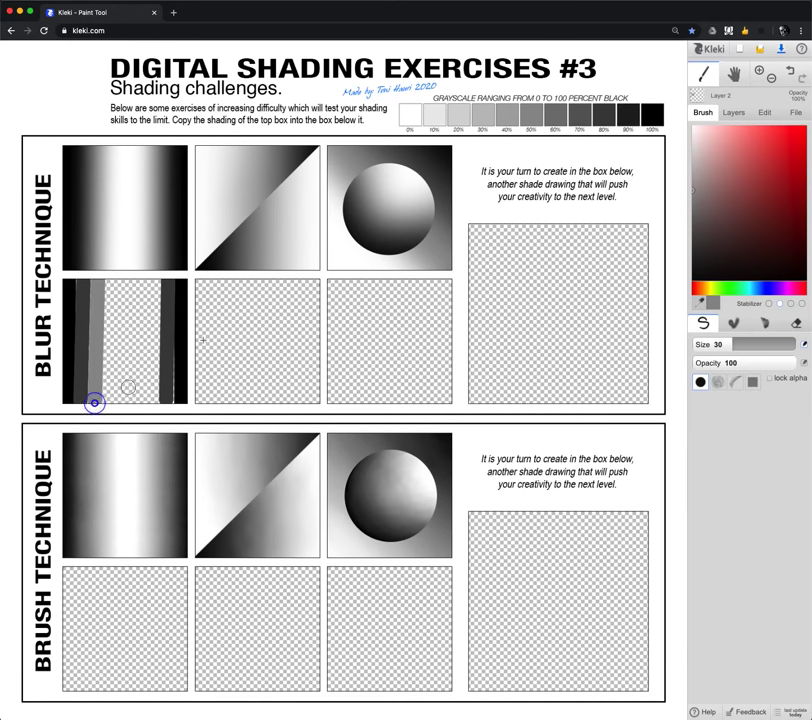
click(154, 281)
shift+click(154, 400)
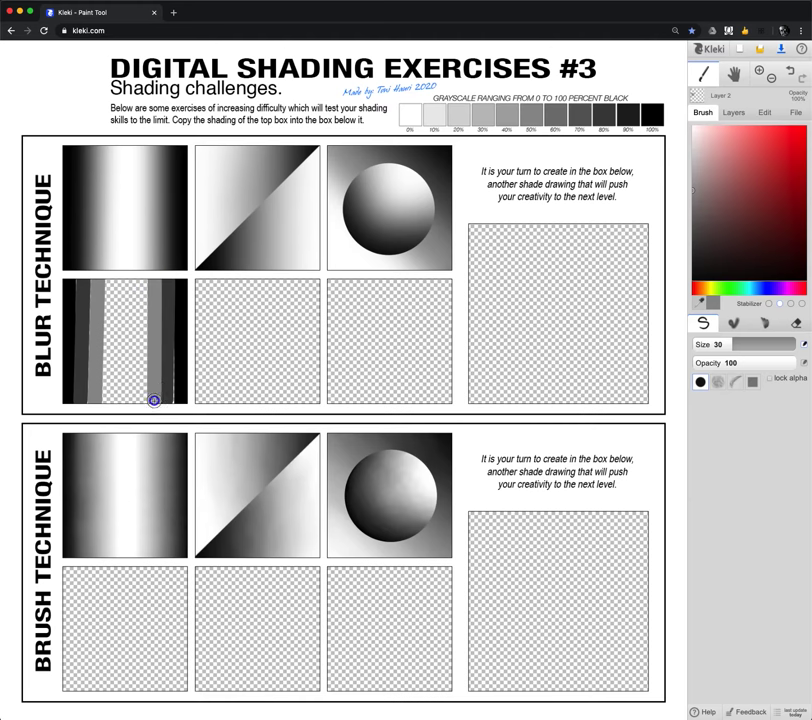
- Sample the 20% gray swatch and paint a straight vertical stripe inside each mid-gray stripe
alt+click(462, 115)
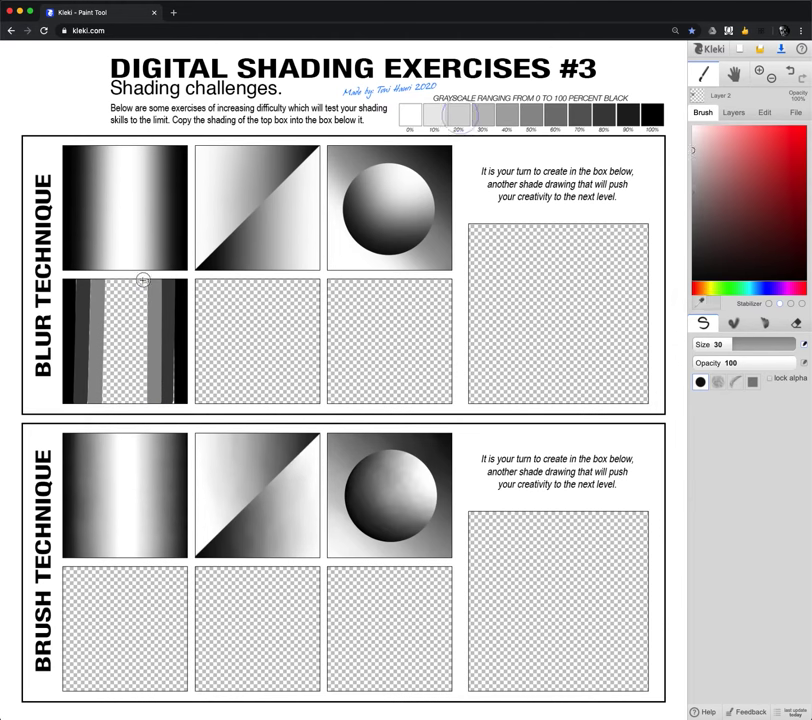
shift+click(140, 402)
click(111, 277)
click(110, 277)
shift+click(103, 404)
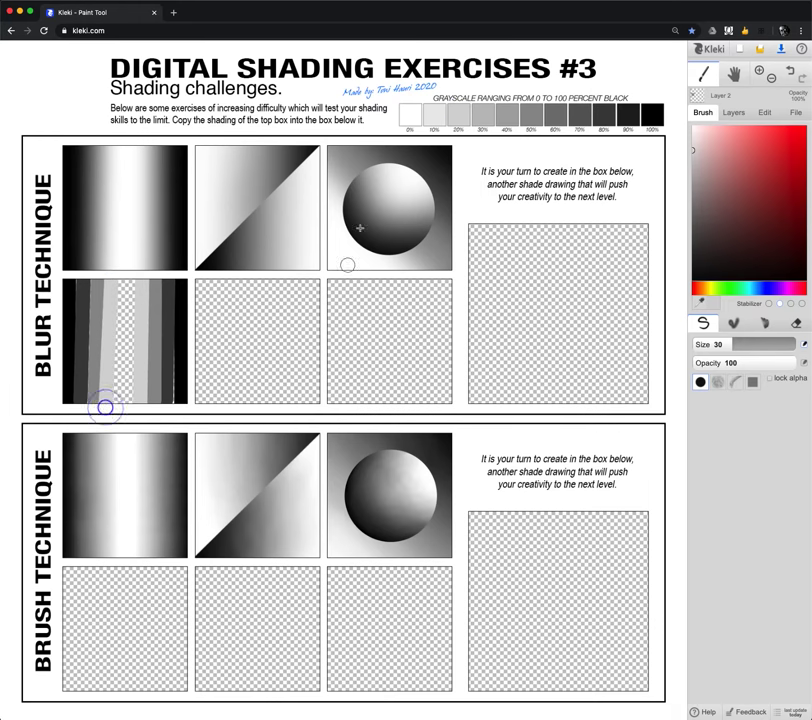
- Sample the 0% white swatch and fill the remaining centre of the first box with vertical white stripes
alt+click(413, 114)
click(120, 276)
shift+click(116, 402)
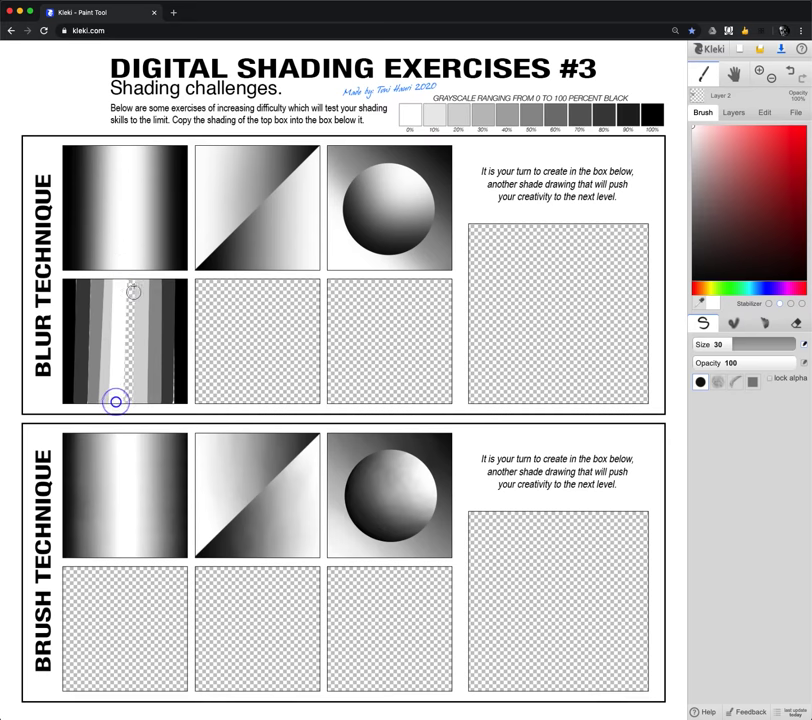
click(129, 277)
shift+click(126, 401)
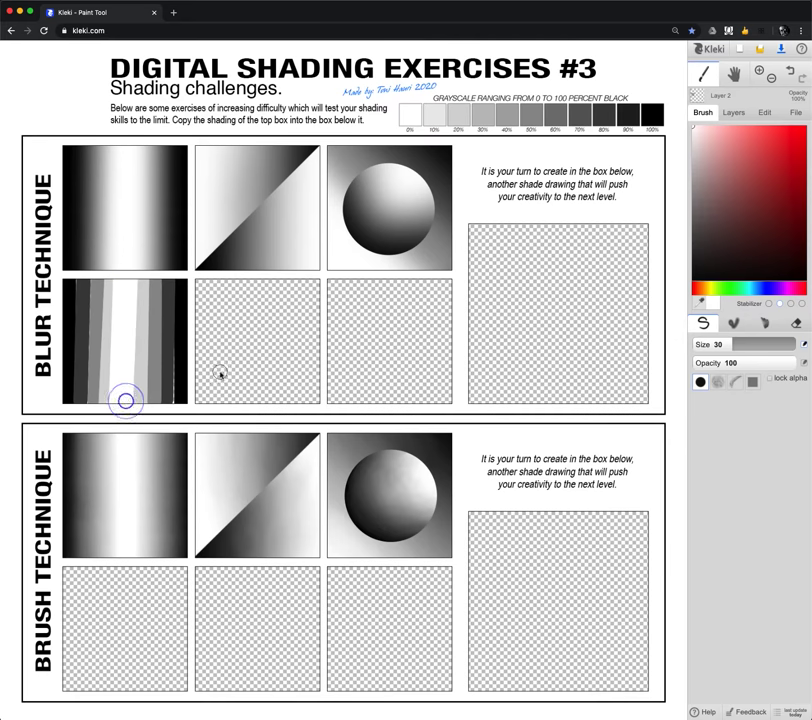
- Set Layer 1's opacity to 0% and extend the white centre stripes on Layer 2 past both of their ends
click(733, 112)
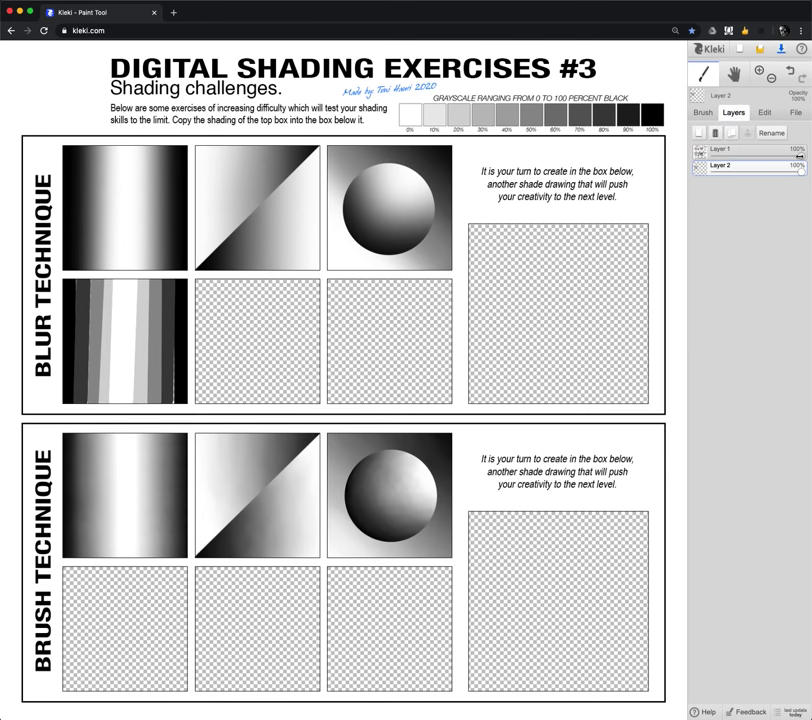
drag(800, 155, 711, 157)
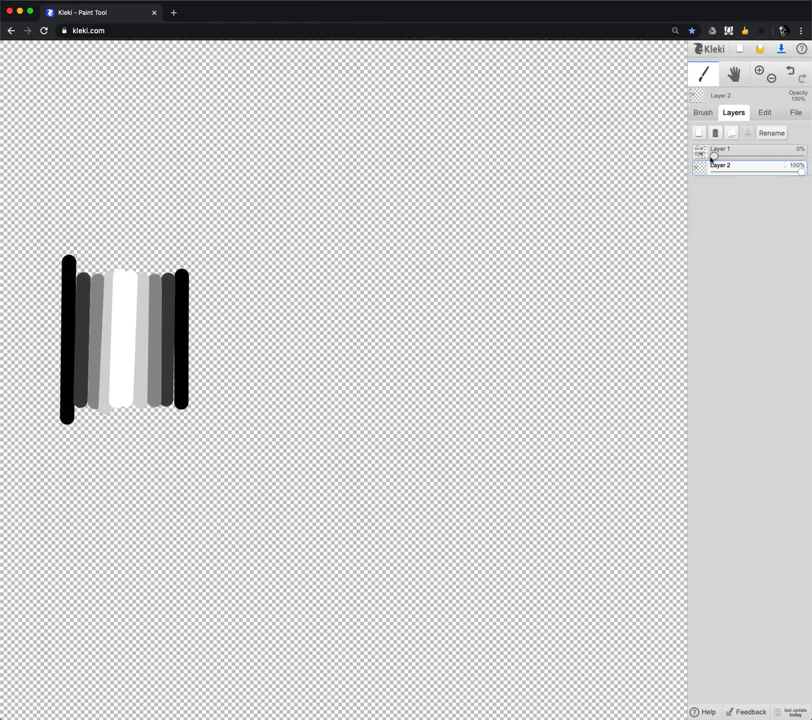
click(701, 112)
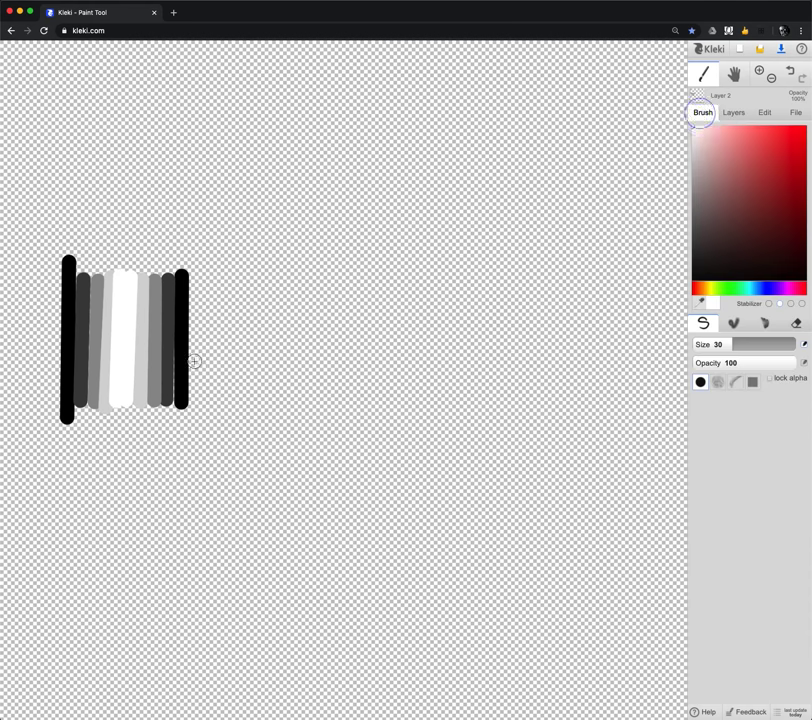
drag(127, 283, 125, 243)
mouse_move(126, 283)
mouse_down()
mouse_move(123, 243)
mouse_move(128, 266)
mouse_move(128, 235)
mouse_move(132, 288)
mouse_up()
mouse_move(129, 335)
mouse_down()
mouse_move(122, 441)
mouse_move(116, 404)
mouse_move(114, 443)
mouse_move(146, 391)
mouse_move(139, 398)
mouse_move(140, 436)
mouse_up()
- Sample the light gray and mid-gray stripes right of the white centre and extend each one upward and downward
alt+click(139, 398)
click(138, 288)
mouse_move(143, 286)
mouse_down()
mouse_move(146, 230)
mouse_move(155, 280)
mouse_up()
alt+click(156, 281)
mouse_move(152, 386)
mouse_down()
mouse_move(155, 451)
mouse_move(168, 397)
mouse_move(167, 450)
mouse_up()
- Extend the right dark gray stripe at both ends, and lengthen and widen the two outer black stripes with sampled colours
alt+click(167, 397)
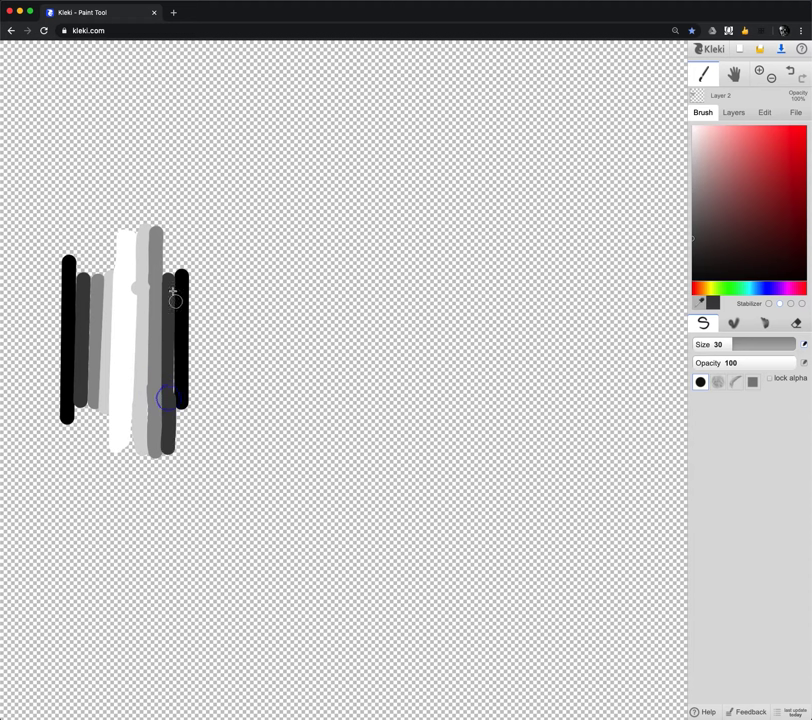
mouse_move(167, 281)
mouse_down()
mouse_move(169, 239)
mouse_move(181, 243)
mouse_move(180, 233)
mouse_move(182, 443)
mouse_move(215, 436)
mouse_move(212, 253)
mouse_move(189, 230)
mouse_move(196, 436)
mouse_move(207, 391)
mouse_move(198, 405)
mouse_move(196, 249)
mouse_up()
alt+click(182, 276)
mouse_move(67, 268)
mouse_down()
mouse_move(66, 233)
mouse_move(47, 231)
mouse_move(33, 268)
mouse_move(31, 226)
mouse_move(24, 433)
mouse_move(40, 457)
mouse_move(69, 459)
mouse_move(66, 419)
mouse_move(46, 443)
mouse_move(35, 437)
mouse_move(51, 451)
mouse_move(38, 400)
mouse_move(52, 357)
mouse_move(60, 359)
mouse_move(58, 383)
mouse_move(62, 267)
mouse_move(60, 249)
mouse_move(46, 306)
mouse_move(37, 245)
mouse_move(53, 286)
mouse_move(51, 238)
mouse_move(36, 321)
mouse_up()
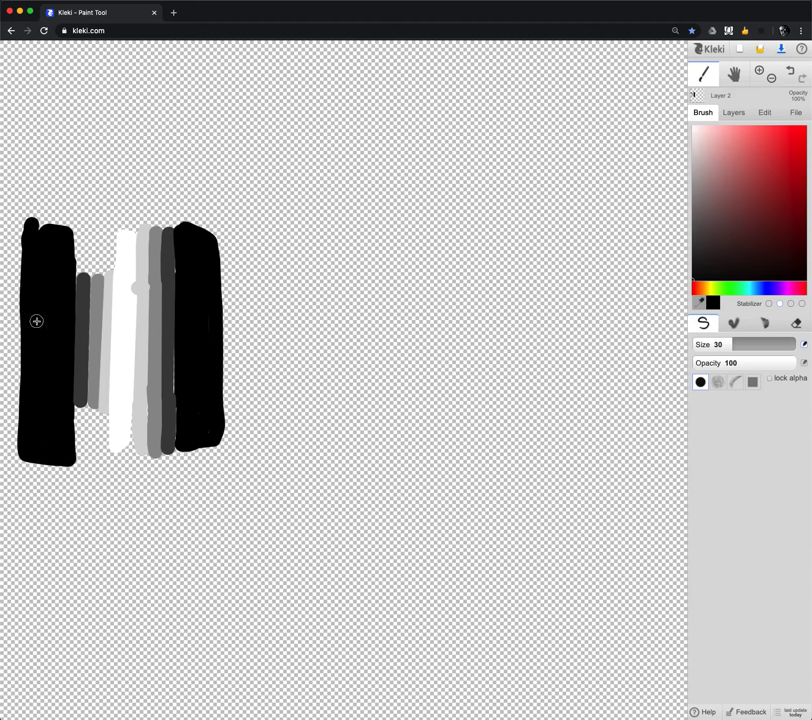
- Sample the dark, mid and light gray stripes left of the white centre and extend each one upward and downward
alt+click(79, 285)
mouse_move(80, 277)
mouse_down()
mouse_move(81, 227)
mouse_move(80, 288)
mouse_up()
mouse_move(78, 368)
mouse_down()
mouse_move(80, 460)
mouse_move(85, 405)
mouse_up()
alt+click(96, 392)
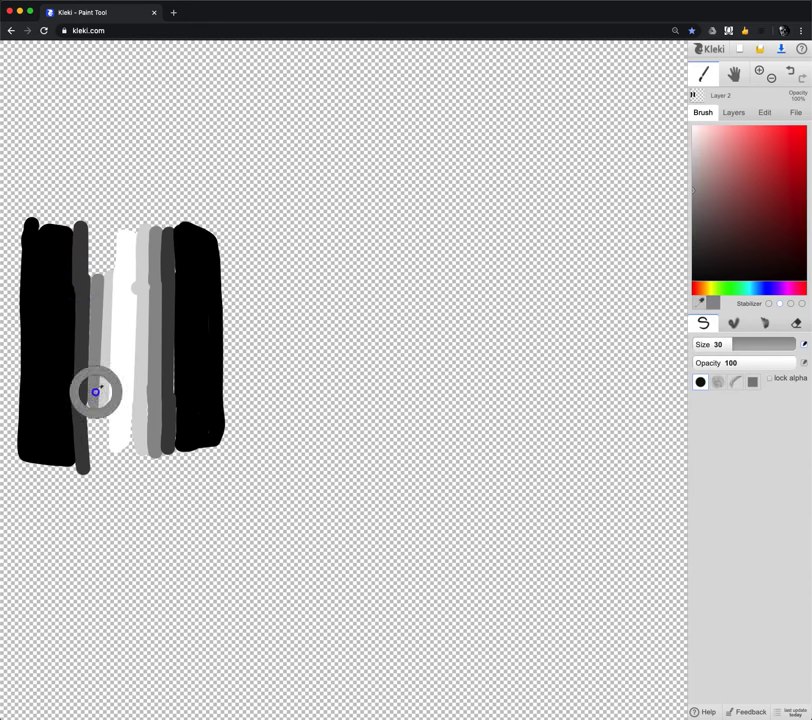
drag(91, 450, 91, 467)
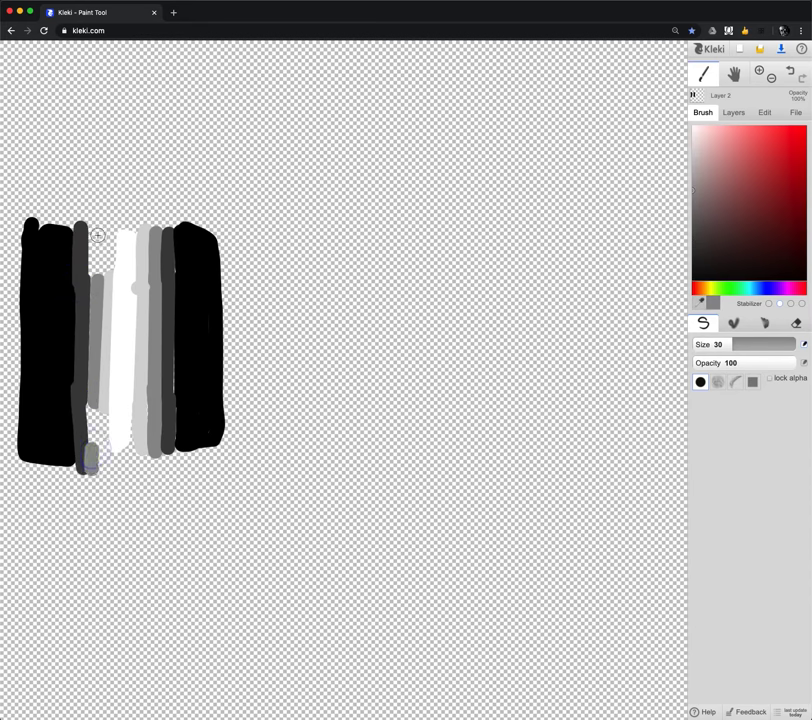
shift+click(94, 234)
alt+click(107, 278)
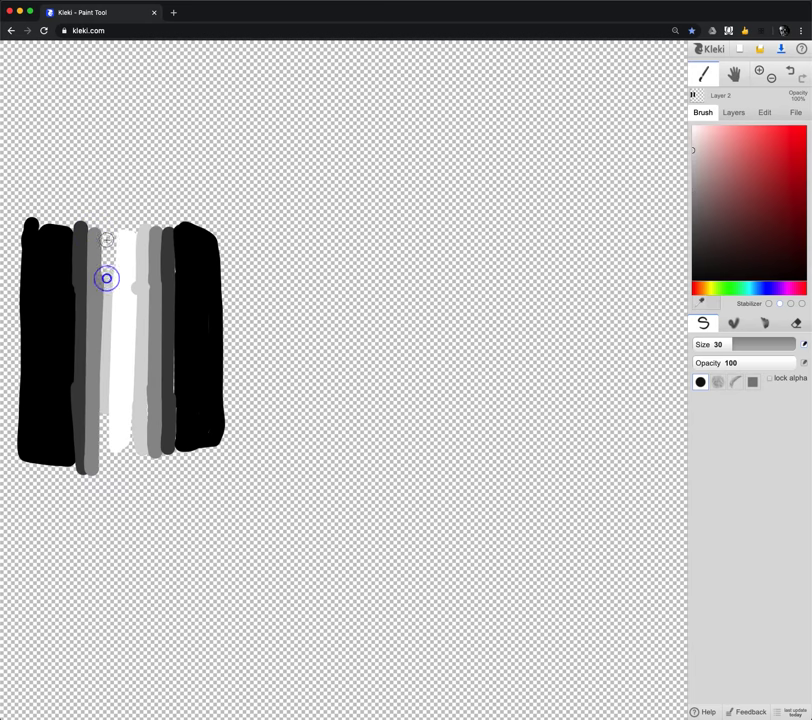
click(108, 237)
shift+click(103, 453)
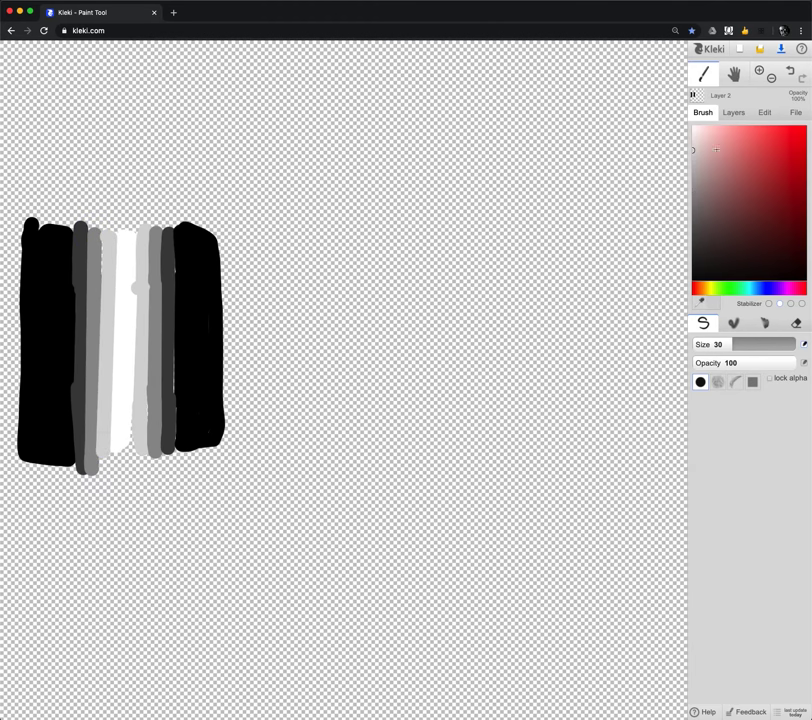
- Restore Layer 1's opacity to 100% and apply a Triangle Blur with radius 39 to Layer 2
click(734, 113)
drag(712, 150, 801, 155)
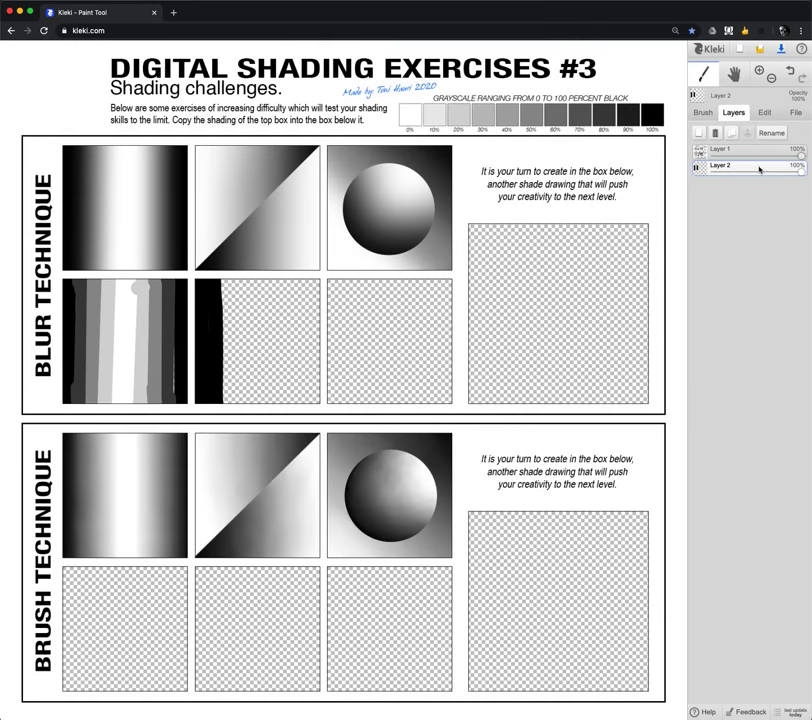
click(766, 114)
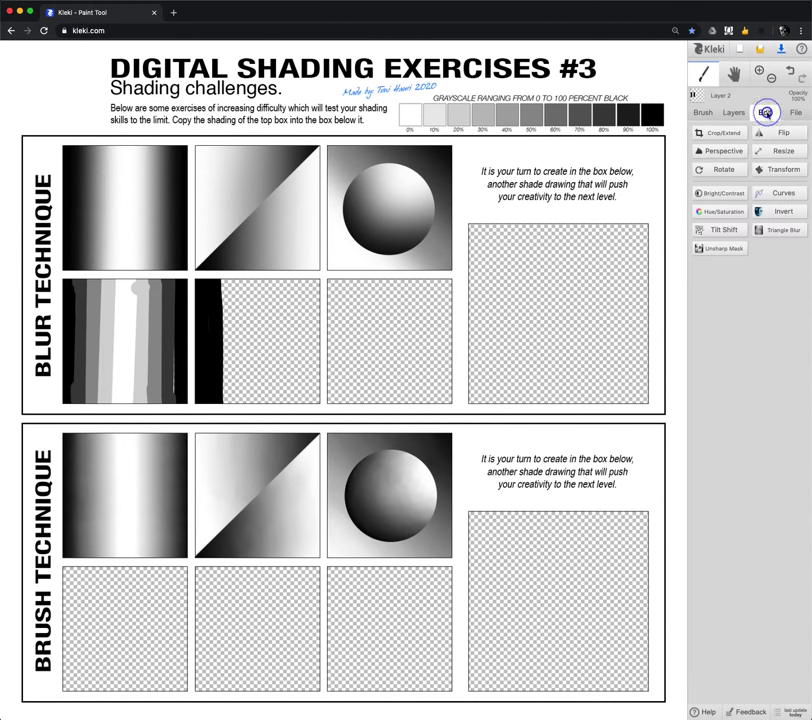
click(792, 231)
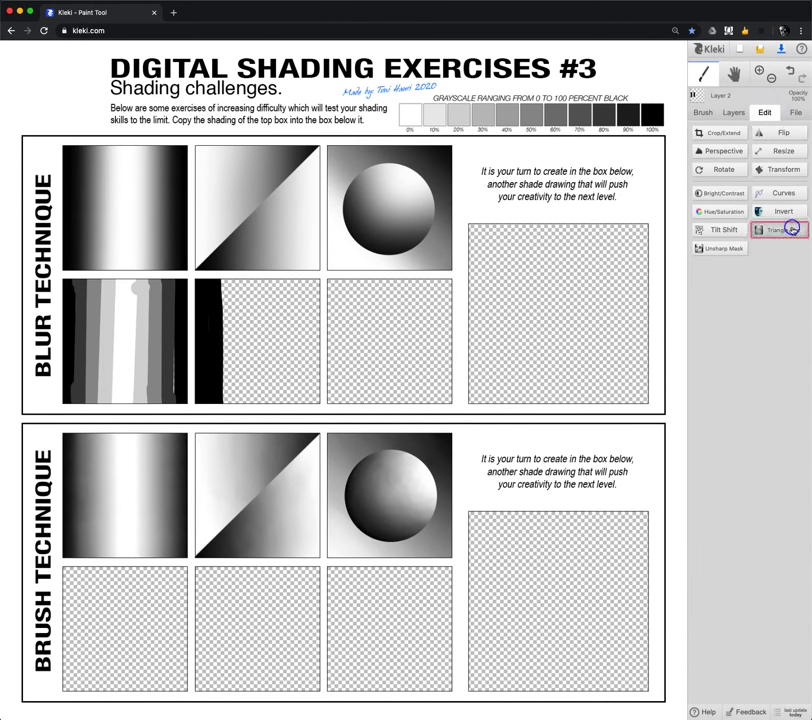
drag(350, 297, 388, 298)
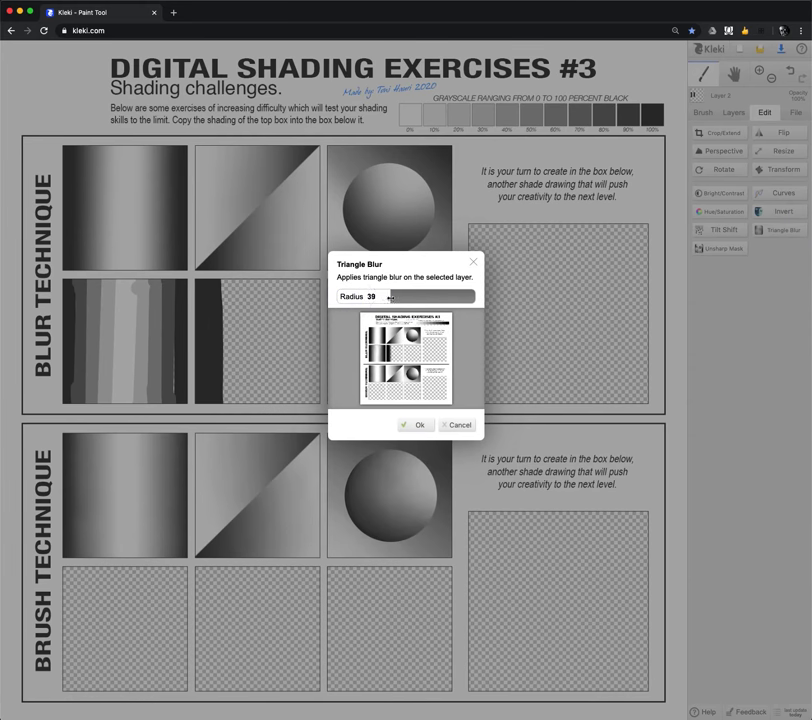
click(420, 424)
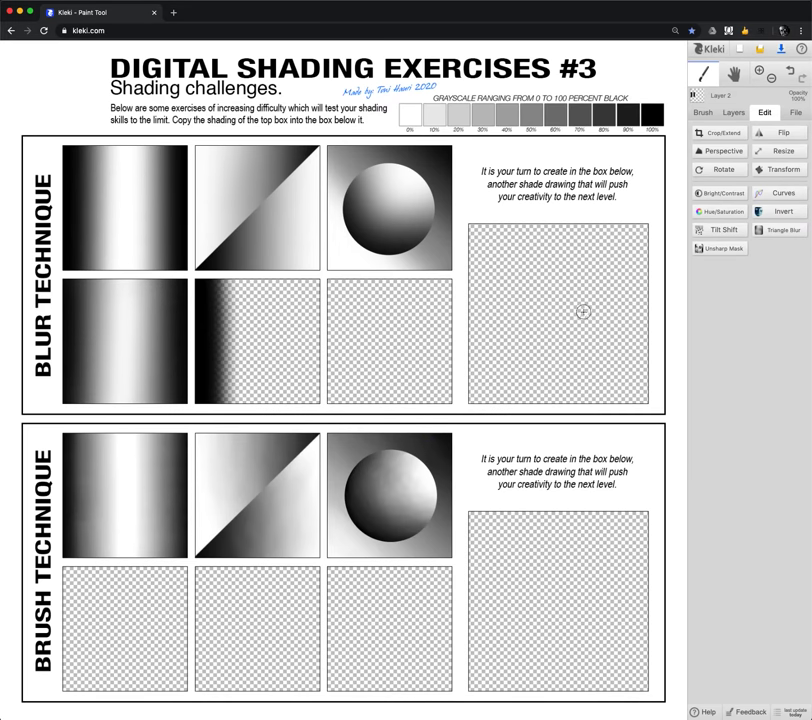
- Erase the black spill in the second Blur Technique box with a size 60 eraser, enabling its transparent background option
click(704, 74)
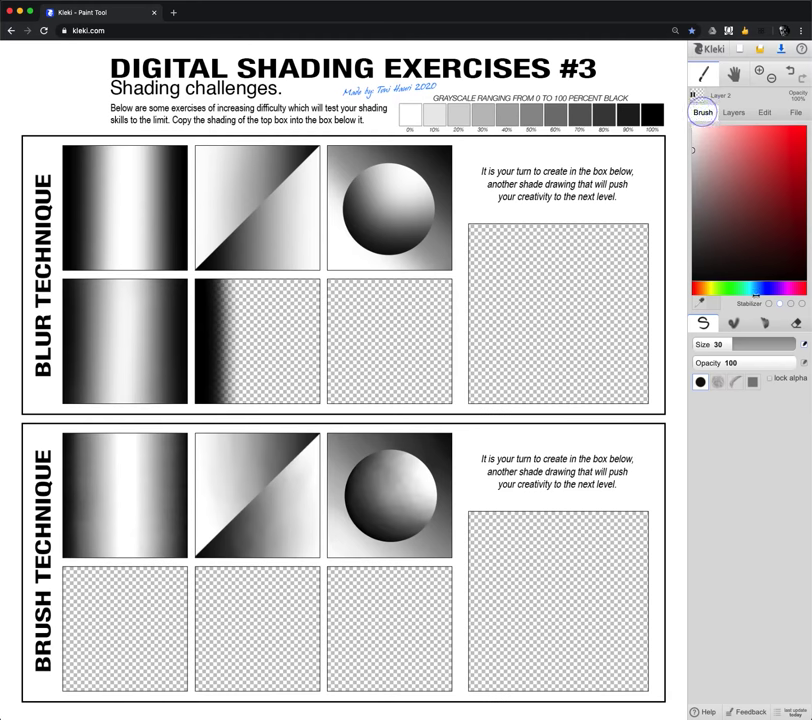
click(796, 324)
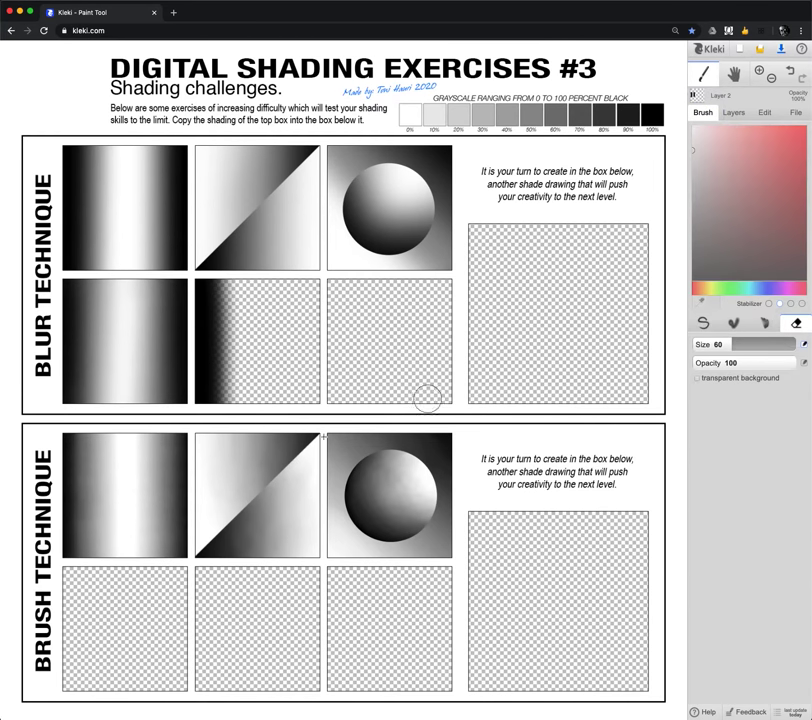
mouse_move(224, 413)
mouse_down()
mouse_move(228, 323)
mouse_move(226, 279)
mouse_move(224, 383)
mouse_move(220, 275)
mouse_move(226, 341)
mouse_up()
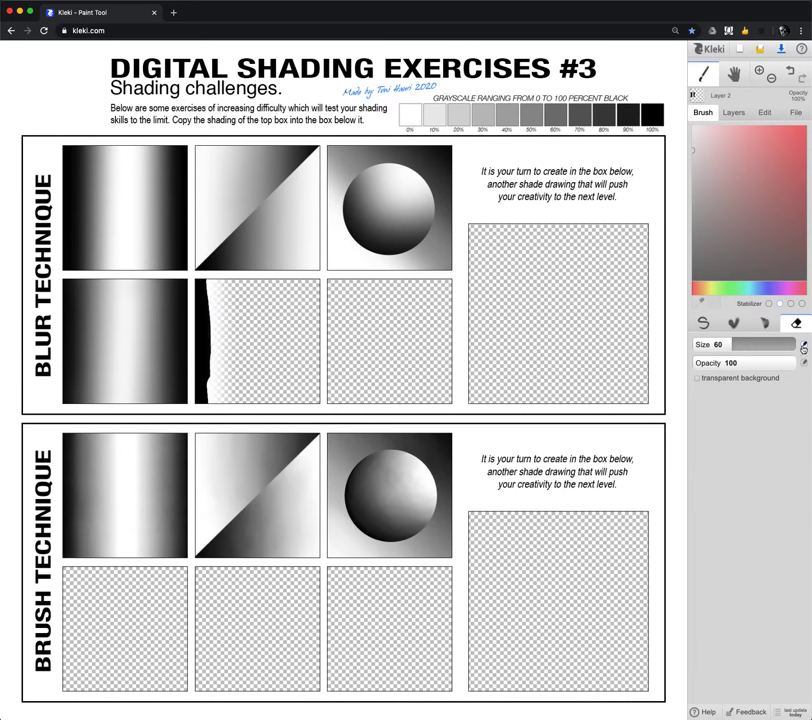
click(698, 378)
click(242, 312)
drag(228, 298, 230, 363)
mouse_move(218, 308)
mouse_down()
mouse_move(217, 340)
mouse_move(212, 271)
mouse_move(206, 417)
mouse_move(224, 343)
mouse_up()
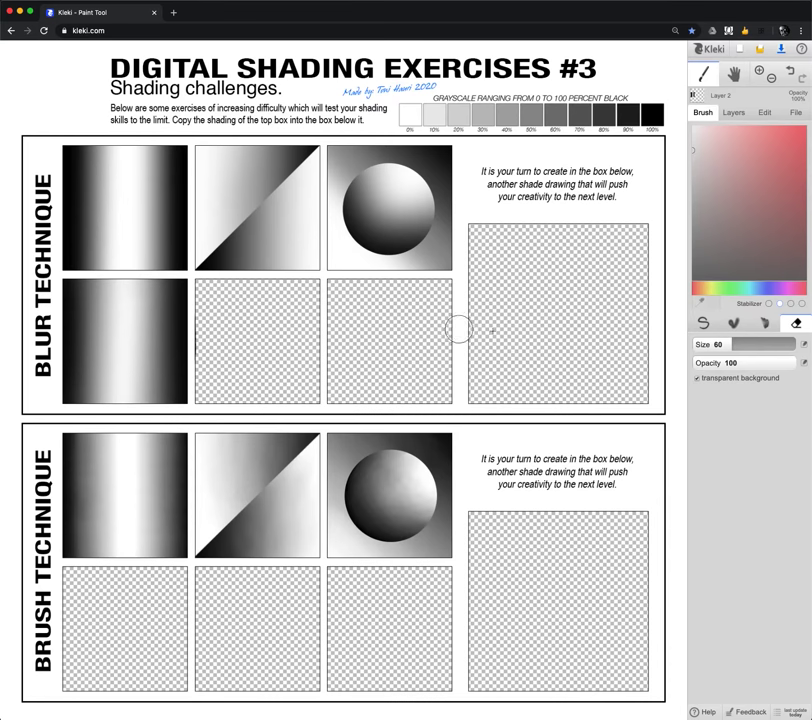
- Hide the blurred shading by setting Layer 2's opacity to 0%
click(734, 113)
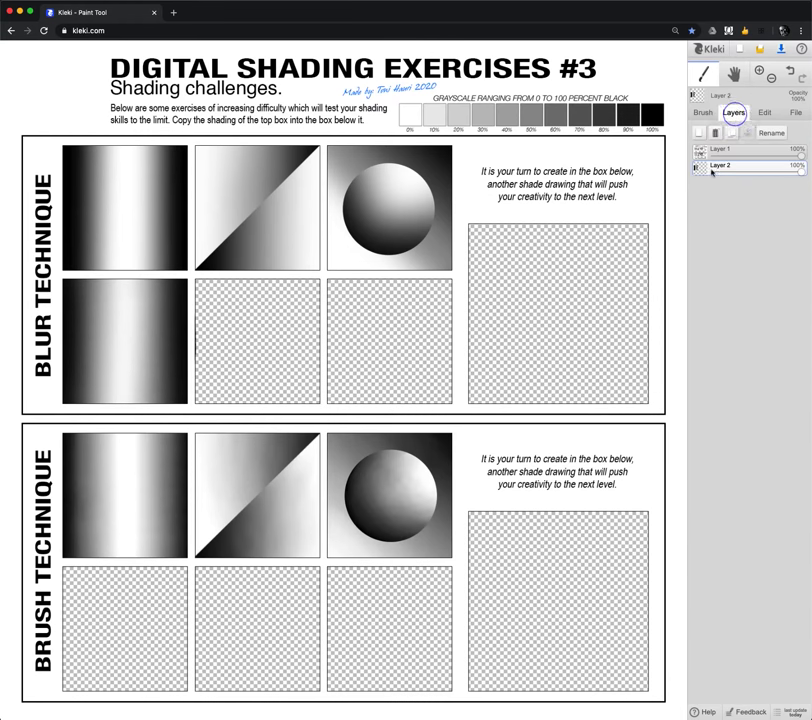
click(716, 133)
click(716, 133)
click(716, 133)
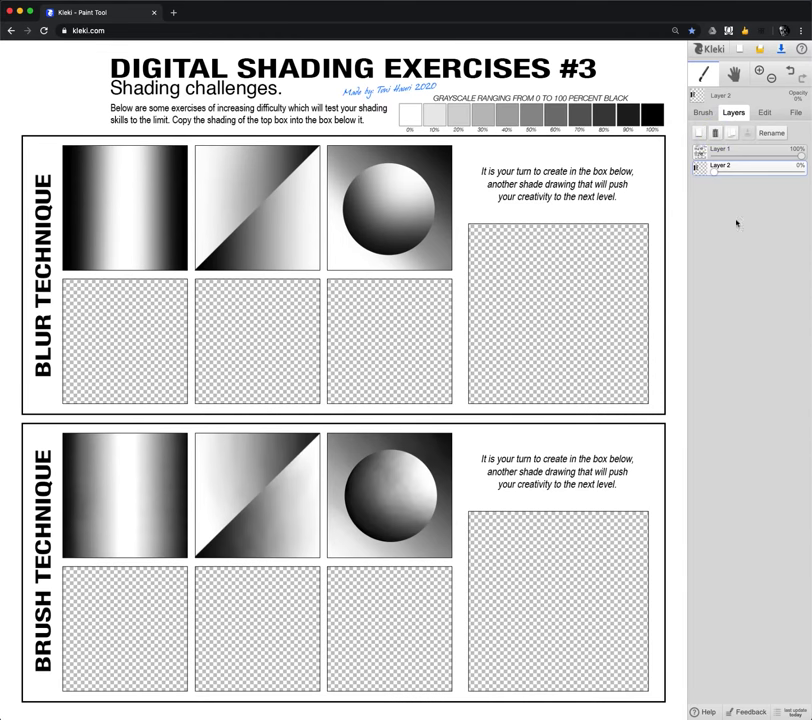
- Add a new layer and paint two full-height 100% black stripes along the left edge of the second Blur Technique box
click(700, 133)
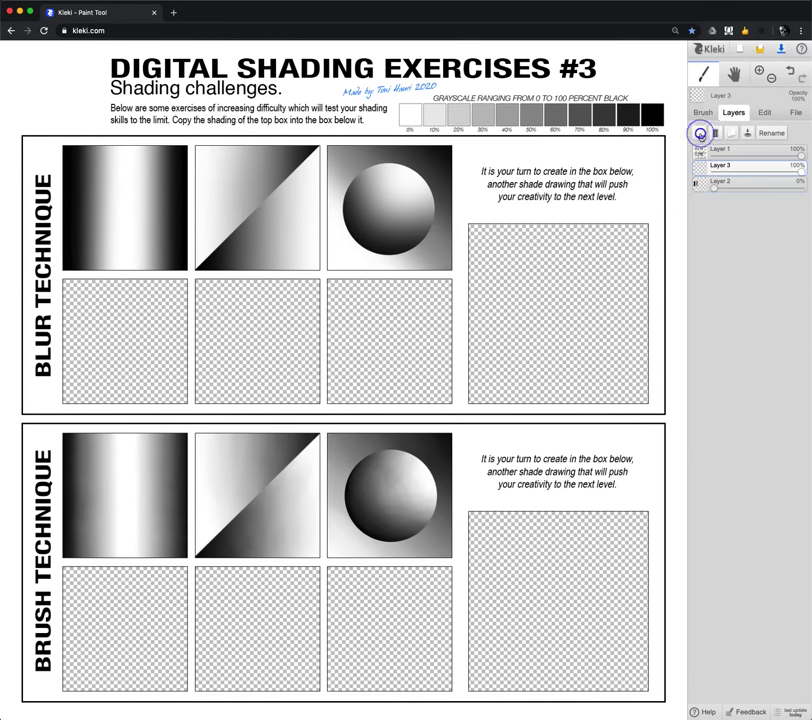
click(703, 113)
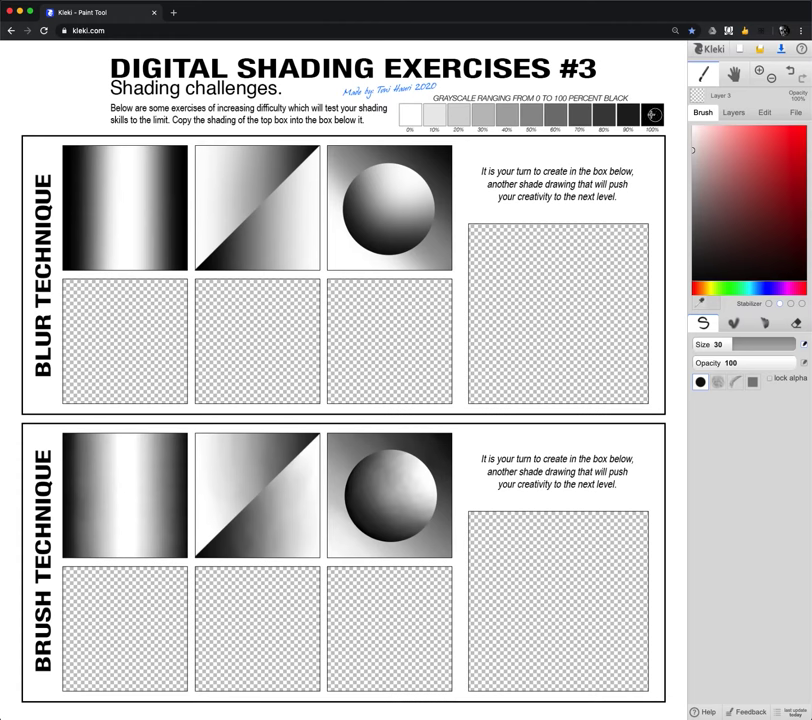
click(653, 114)
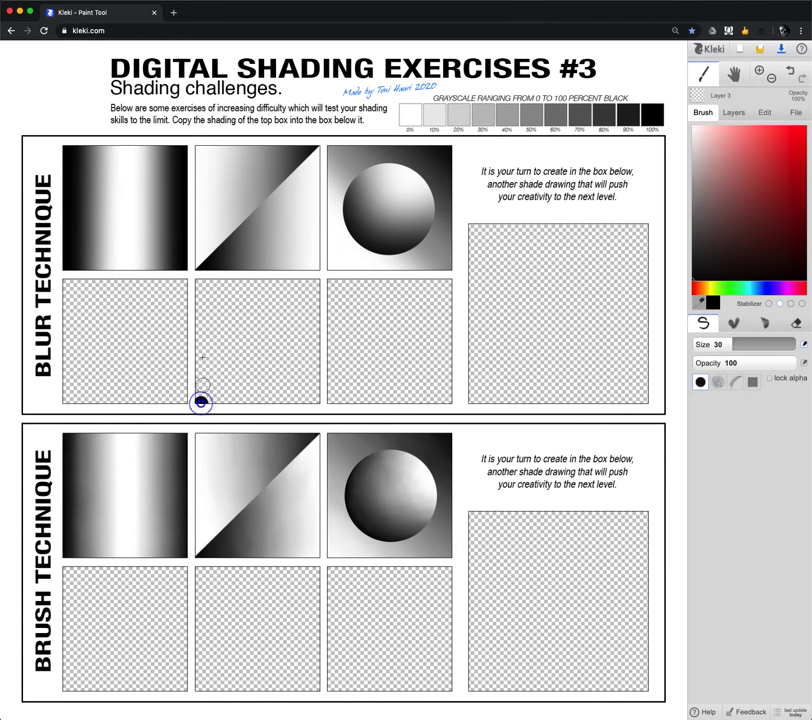
shift+click(200, 277)
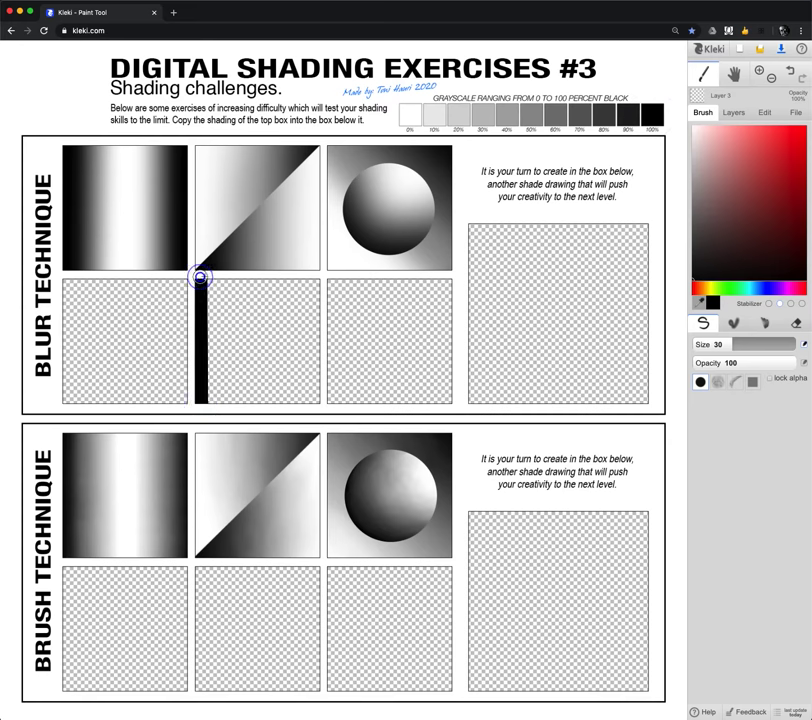
shift+click(210, 391)
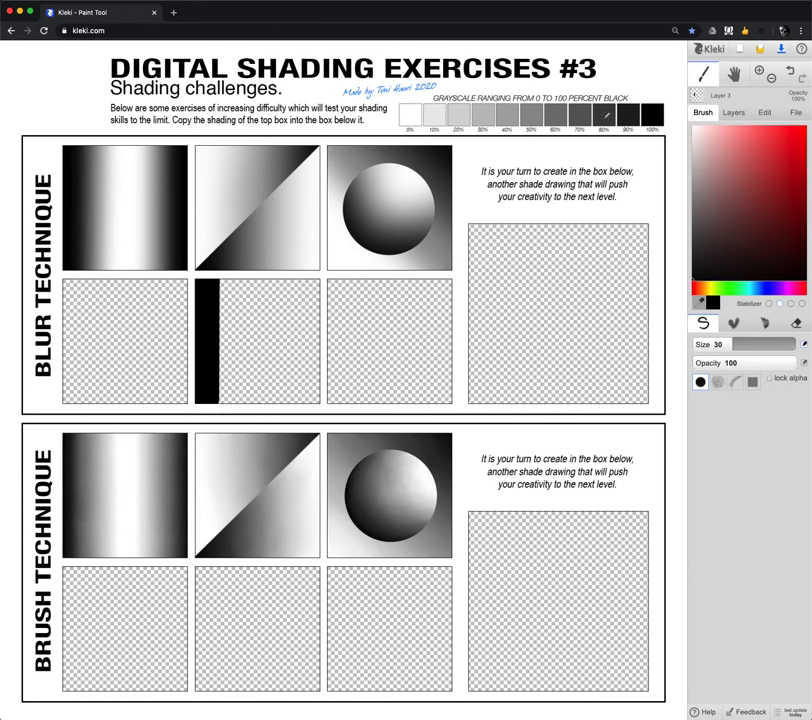
- Paint two full-height 80% gray stripes right of the black area in the second Blur Technique box
click(225, 279)
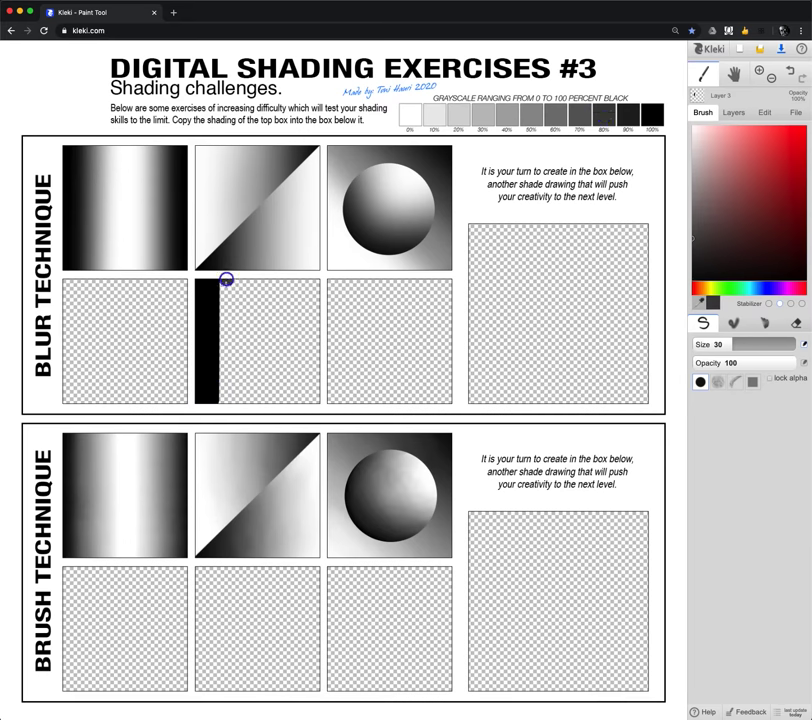
shift+click(225, 403)
click(241, 279)
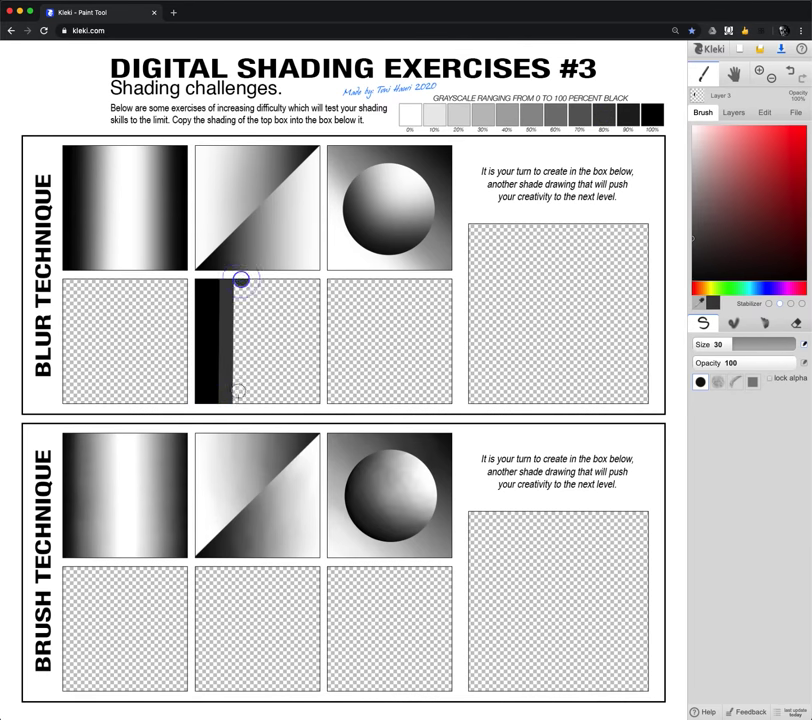
shift+click(239, 403)
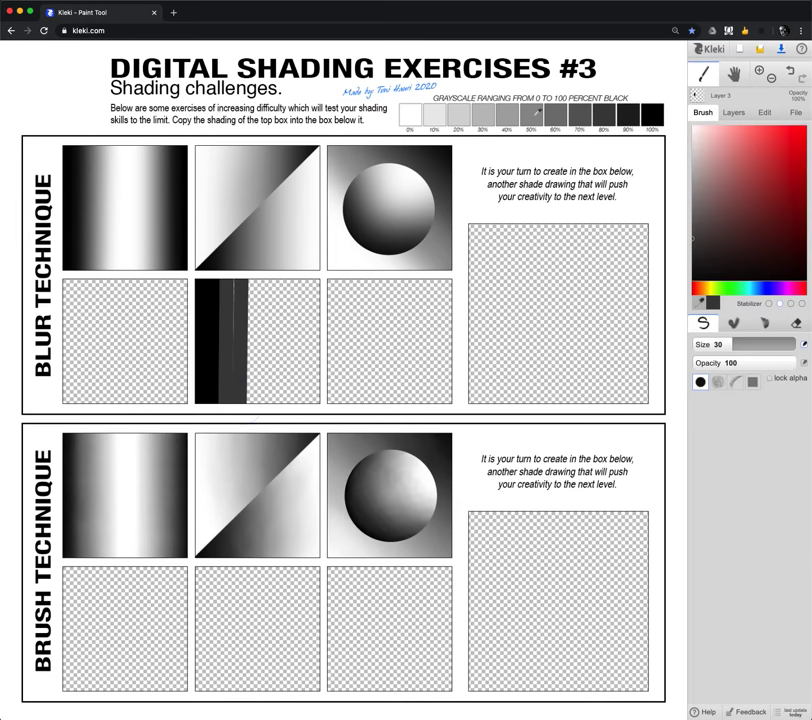
- Paint two full-height 50% gray stripes right of the 80% gray stripes
alt+click(533, 114)
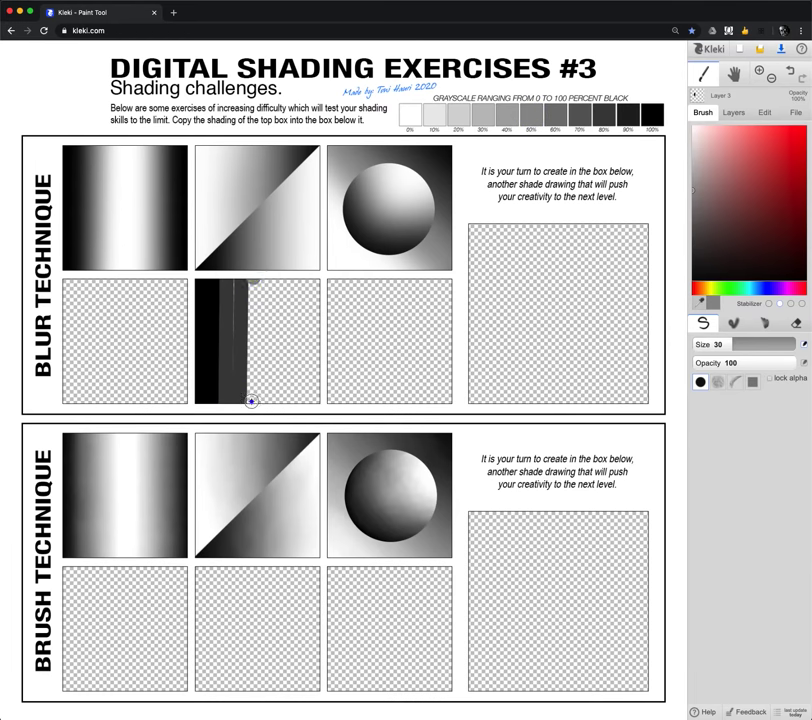
shift+click(252, 399)
click(266, 277)
shift+click(265, 400)
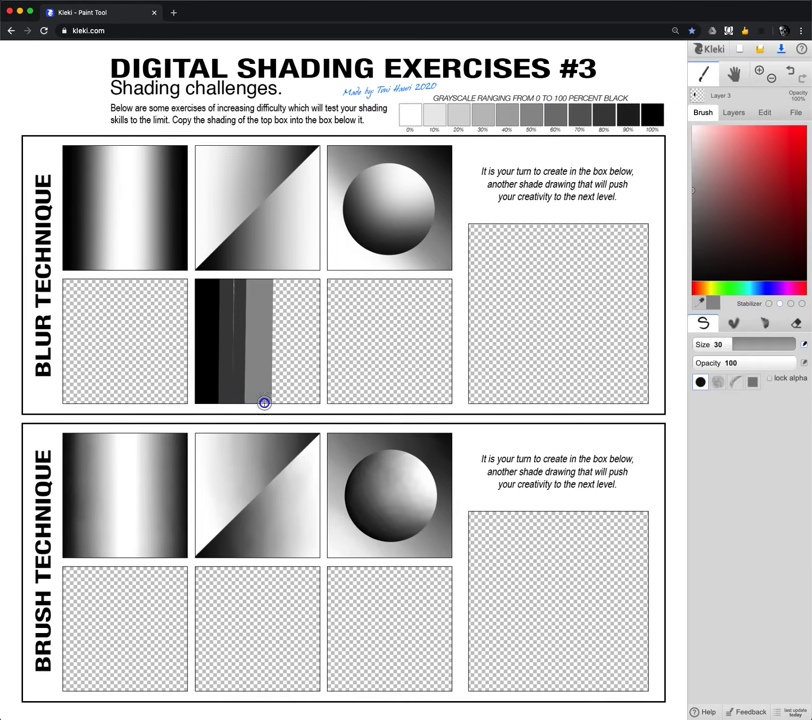
- Paint two full-height 20% gray stripes right of the 50% gray stripes
alt+click(458, 114)
click(281, 278)
shift+click(279, 403)
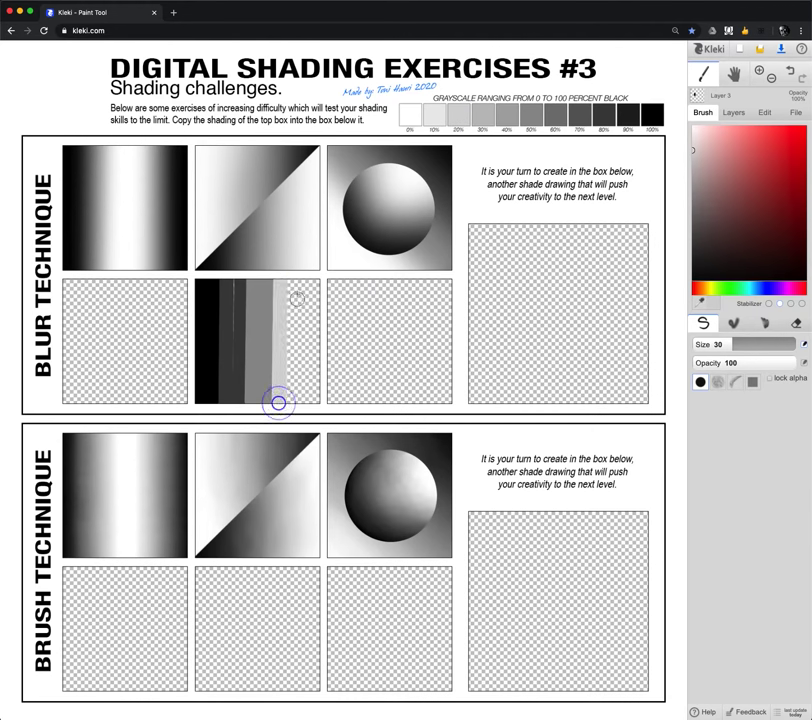
click(293, 279)
shift+click(290, 400)
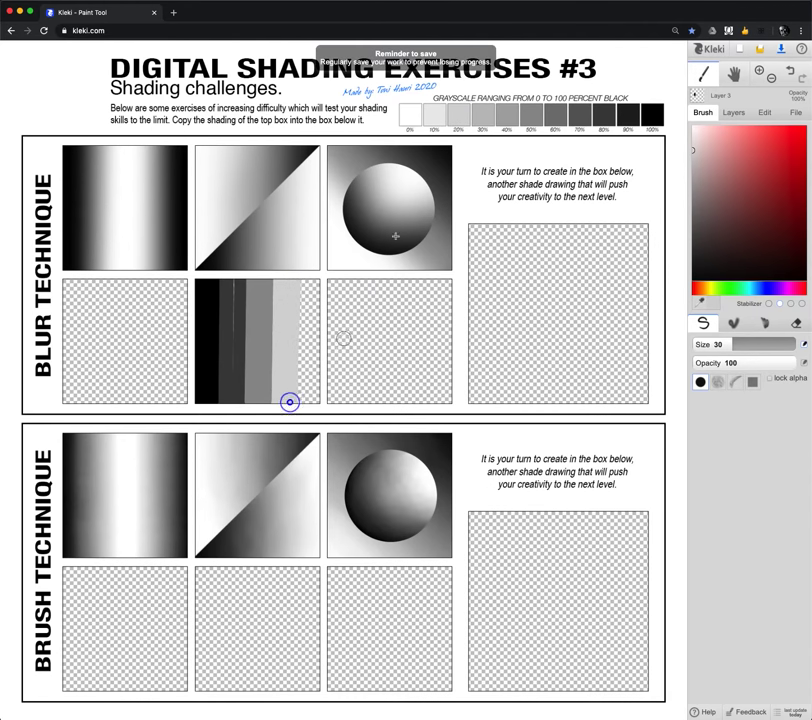
- Fill the remaining right part of the second Blur Technique box with two full-height 0% white stripes
alt+click(407, 112)
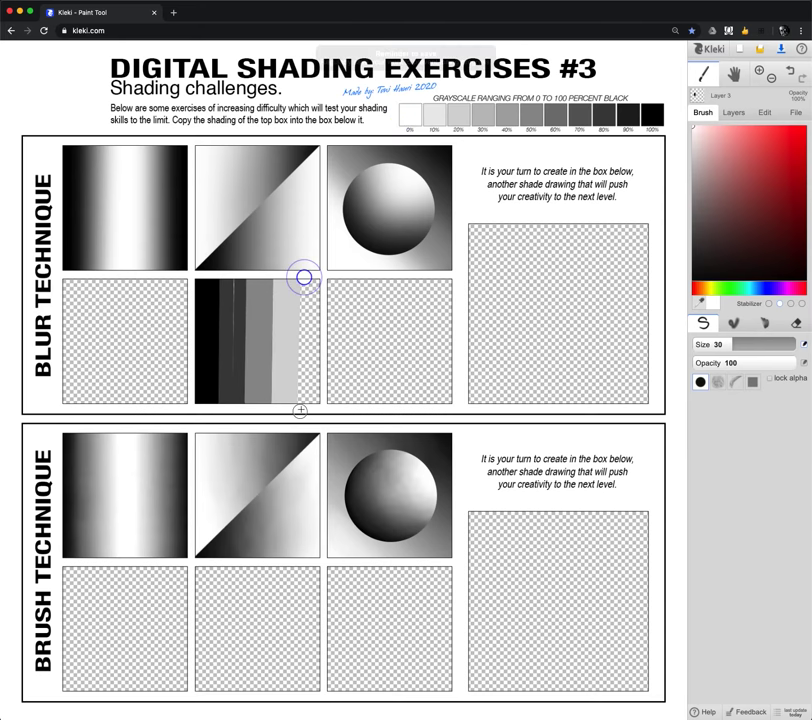
click(304, 277)
shift+click(300, 404)
click(316, 283)
shift+click(315, 405)
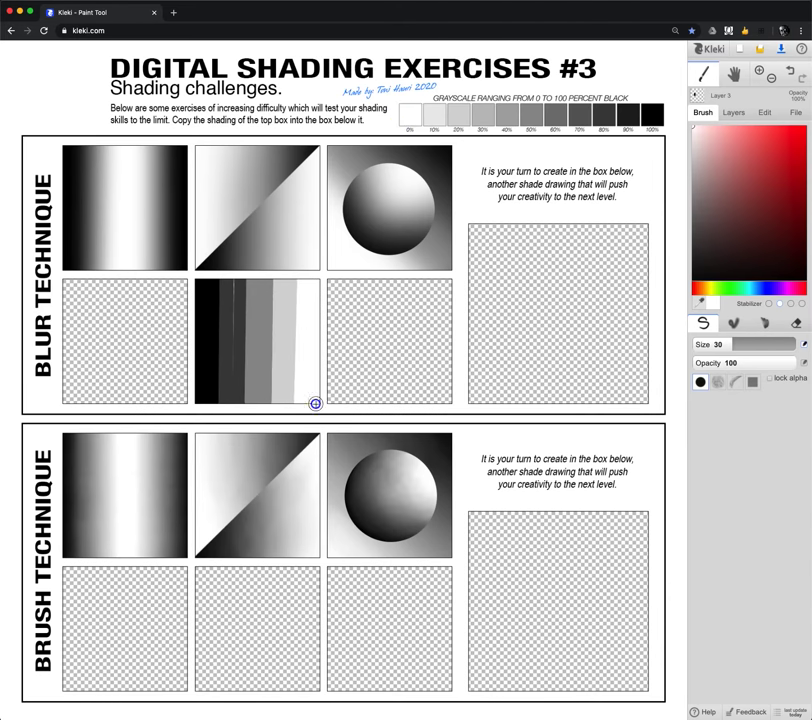
- Set Layer 1's opacity to 0% and extend the white area on Layer 3 upward, downward and to the right
click(734, 112)
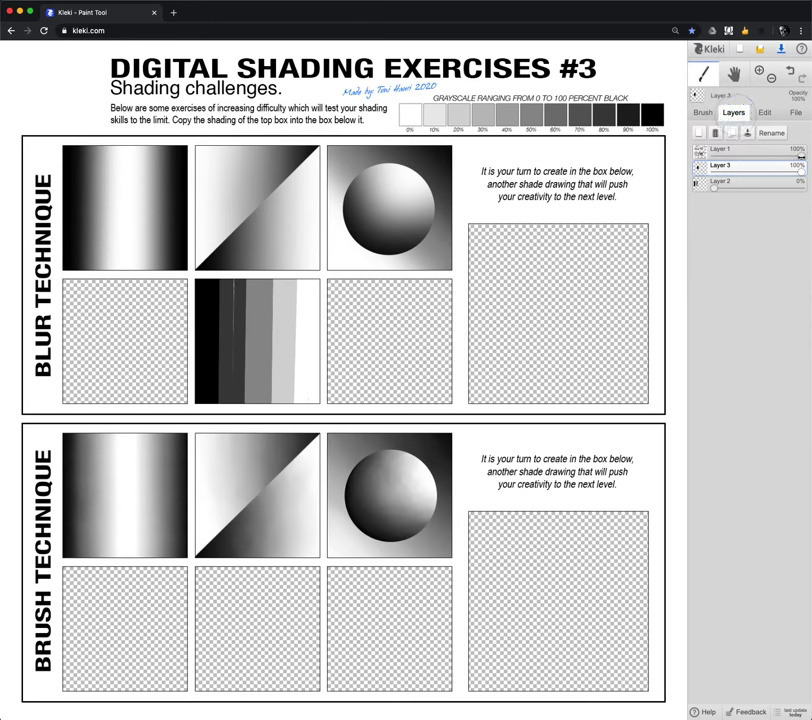
drag(800, 156, 713, 156)
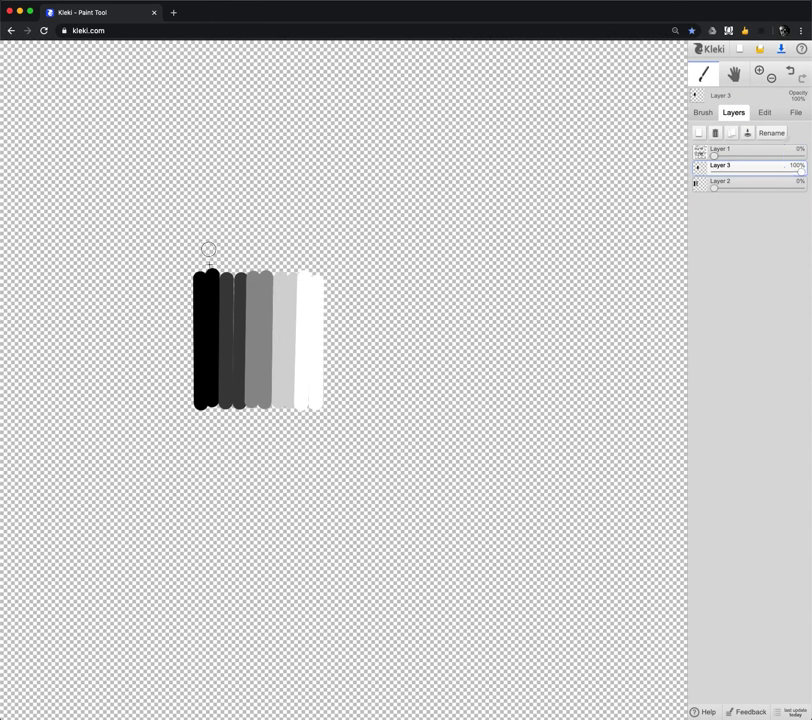
click(702, 116)
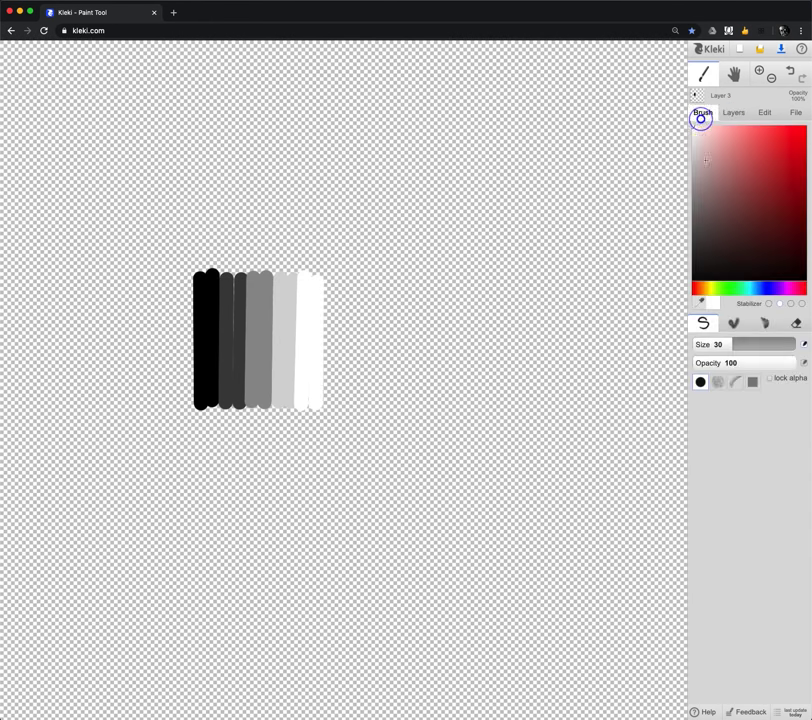
mouse_move(305, 276)
mouse_down()
mouse_move(308, 239)
mouse_move(362, 243)
mouse_move(365, 285)
mouse_move(368, 452)
mouse_move(318, 456)
mouse_move(303, 444)
mouse_move(310, 385)
mouse_move(325, 409)
mouse_move(343, 415)
mouse_move(352, 332)
mouse_move(320, 304)
mouse_move(331, 339)
mouse_move(361, 296)
mouse_move(320, 272)
mouse_up()
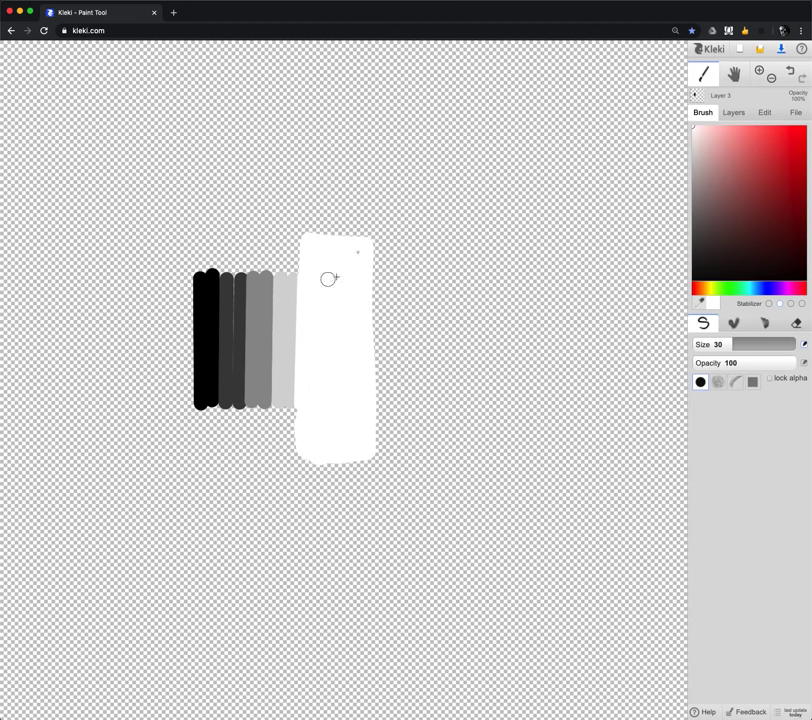
- Extend the light, mid and dark gray stripes upward and downward in their sampled colors, and enlarge the black area outward to the left
click(282, 380)
mouse_move(288, 279)
mouse_down()
mouse_move(287, 236)
mouse_move(279, 242)
mouse_move(282, 452)
mouse_up()
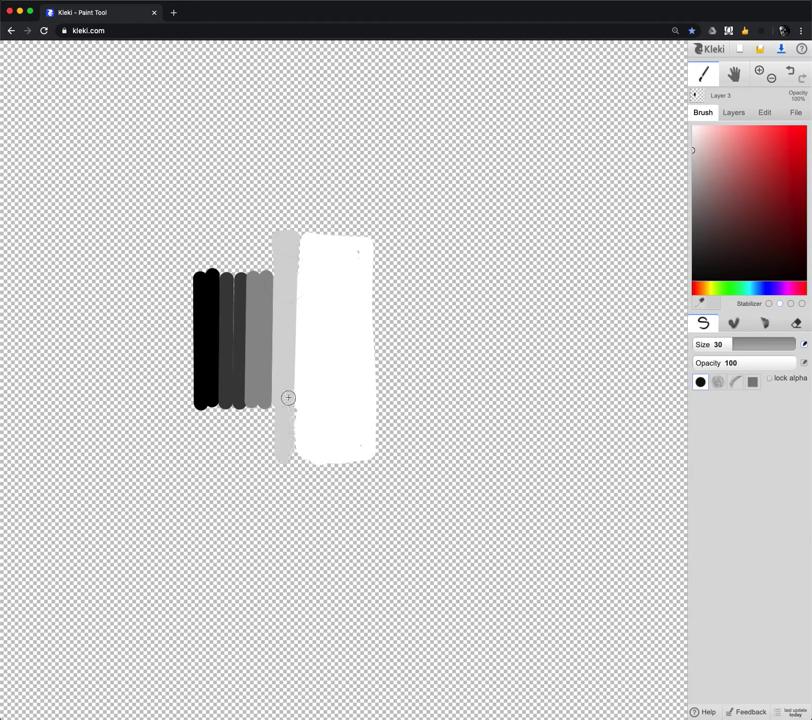
click(254, 343)
mouse_move(256, 366)
mouse_down()
mouse_move(254, 449)
mouse_move(260, 412)
mouse_up()
mouse_move(262, 240)
mouse_down()
mouse_move(253, 288)
mouse_move(236, 243)
mouse_move(238, 308)
mouse_move(223, 281)
mouse_up()
alt+click(233, 286)
drag(224, 396, 235, 410)
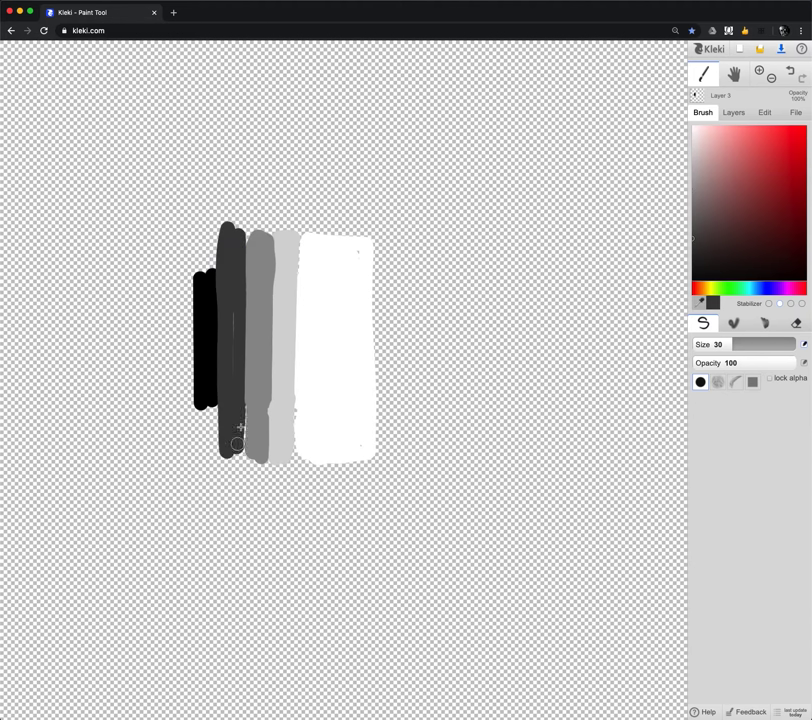
alt+click(208, 400)
mouse_move(208, 400)
mouse_down()
mouse_move(211, 447)
mouse_move(212, 407)
mouse_move(208, 437)
mouse_move(201, 405)
mouse_move(201, 453)
mouse_move(164, 453)
mouse_move(151, 298)
mouse_move(155, 237)
mouse_move(222, 232)
mouse_move(215, 328)
mouse_move(215, 249)
mouse_move(204, 238)
mouse_move(168, 269)
mouse_move(167, 261)
mouse_move(204, 243)
mouse_move(168, 288)
mouse_move(162, 283)
mouse_move(169, 282)
mouse_move(158, 371)
mouse_move(177, 408)
mouse_move(179, 342)
mouse_up()
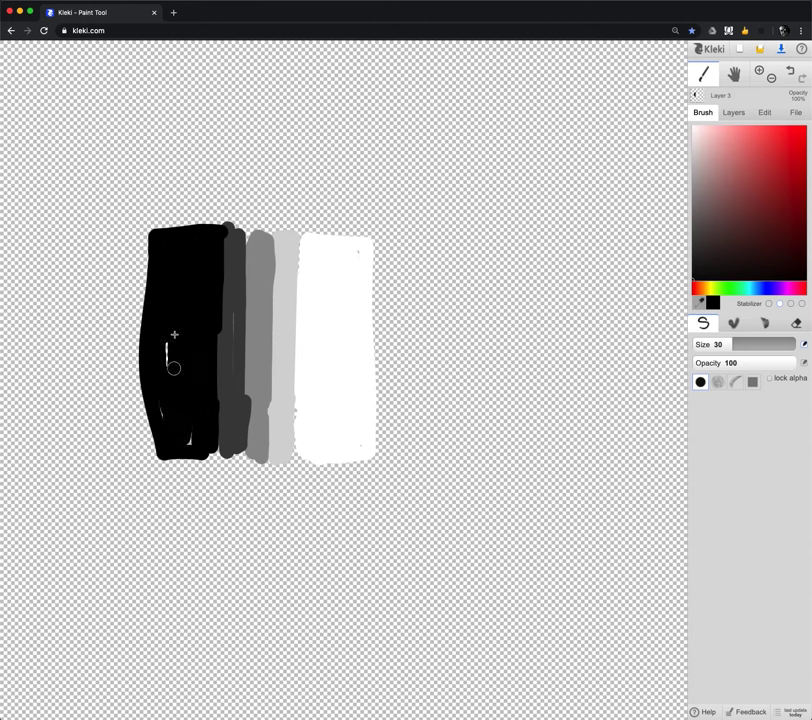
- Restore Layer 1's opacity to 100% and apply a Triangle Blur with radius 60 to Layer 3
click(737, 113)
click(716, 155)
drag(716, 152, 724, 150)
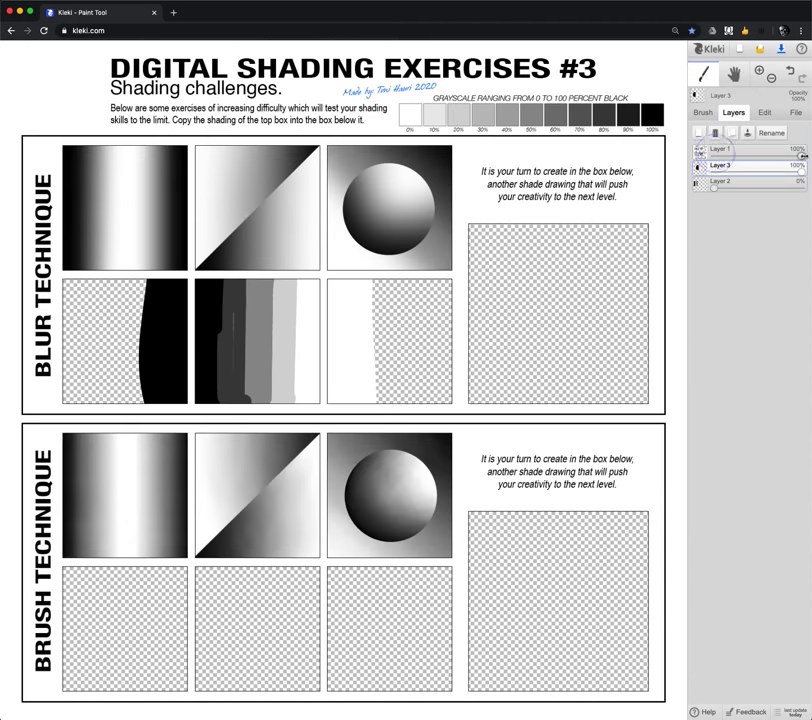
click(765, 113)
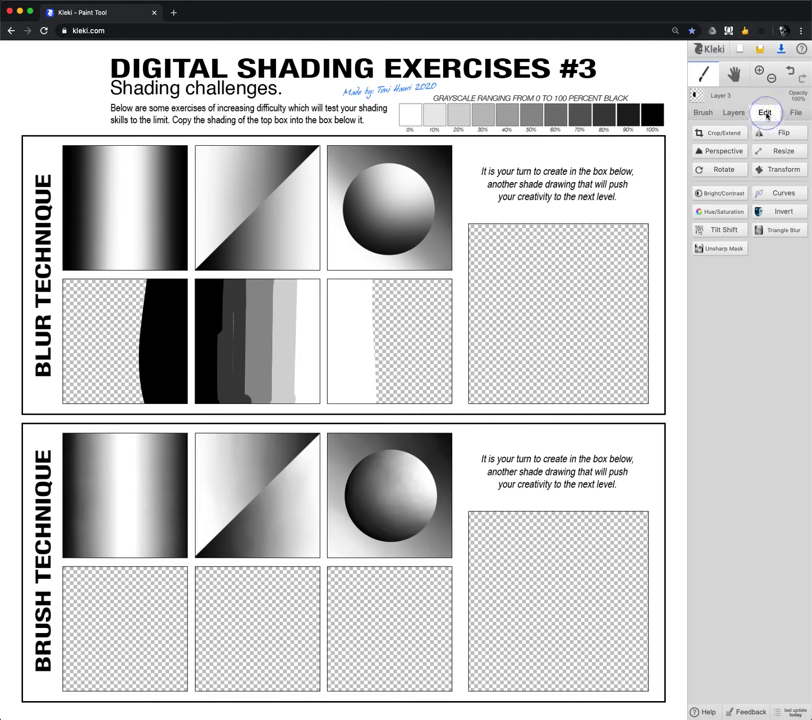
click(784, 230)
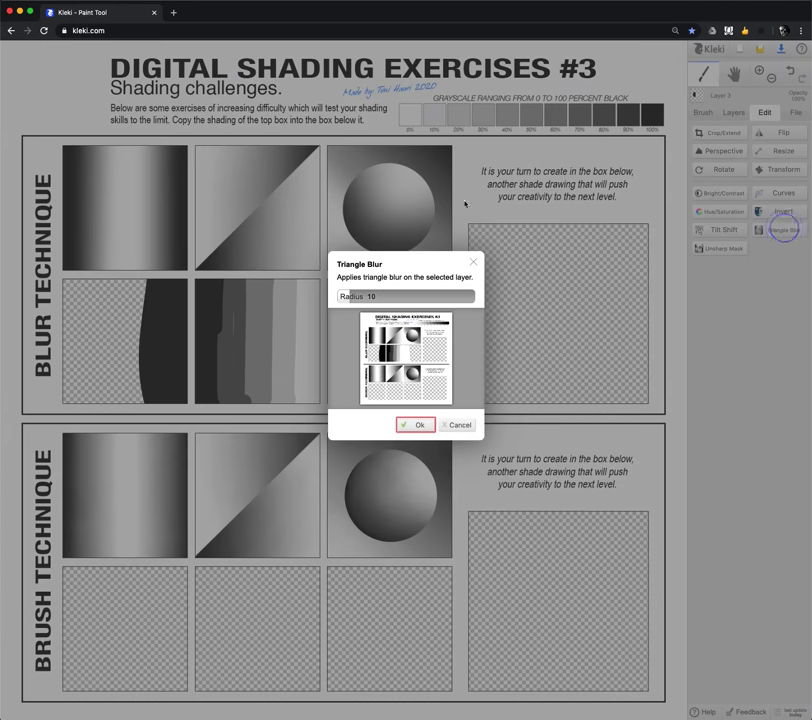
drag(350, 297, 418, 298)
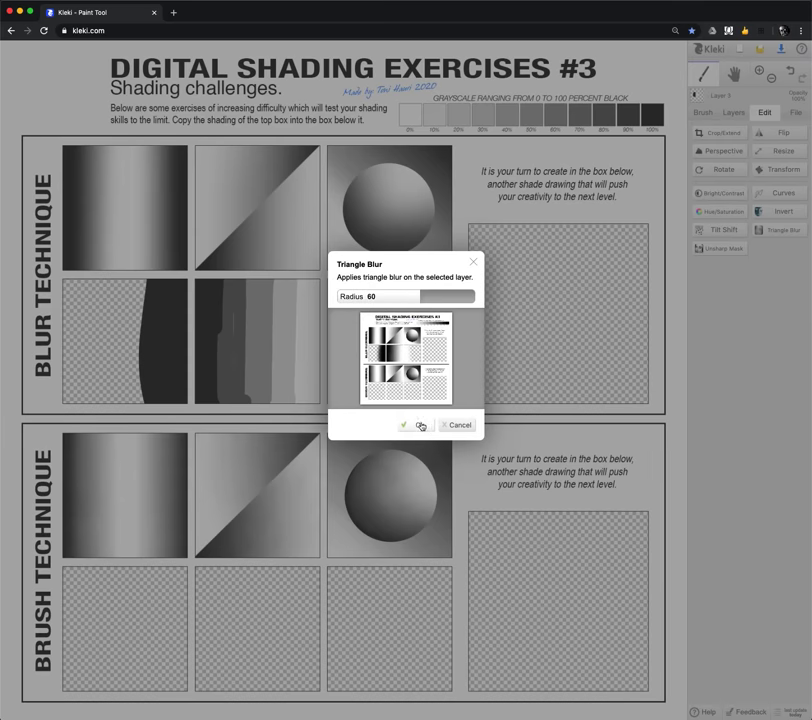
click(420, 426)
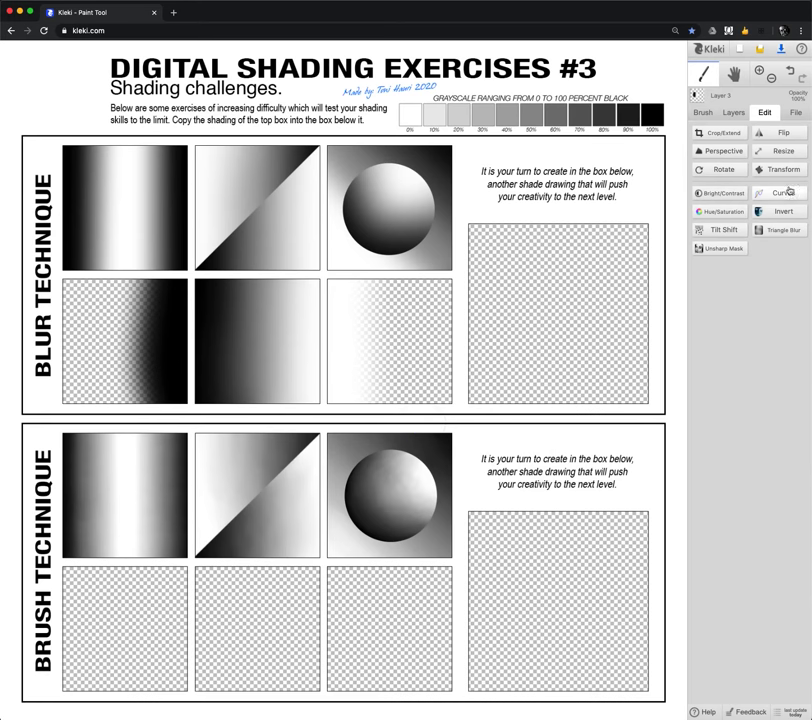
- Add another new layer above Layer 3 and paint two full-height black stripes along the right edge of the second Blur Technique box
click(734, 111)
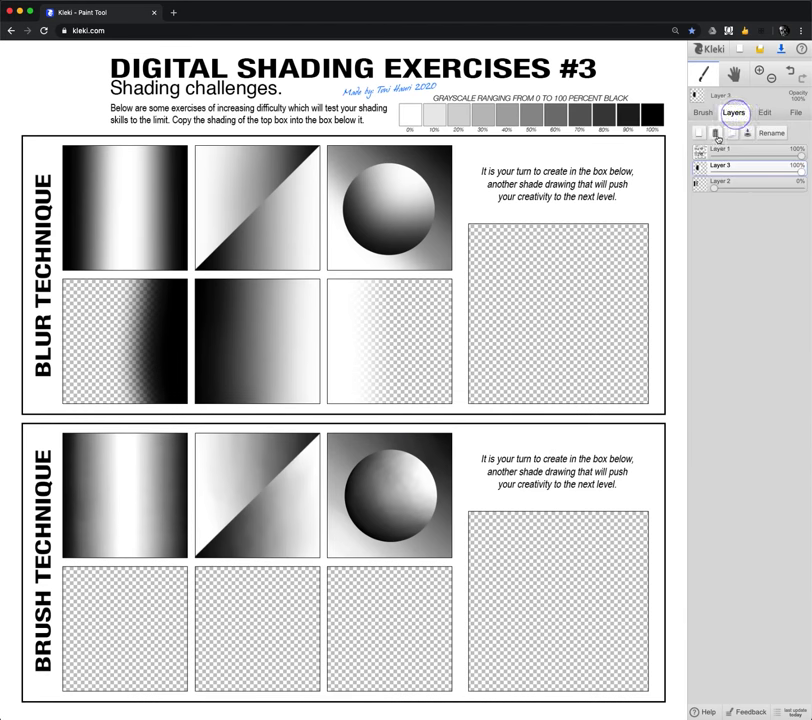
click(699, 133)
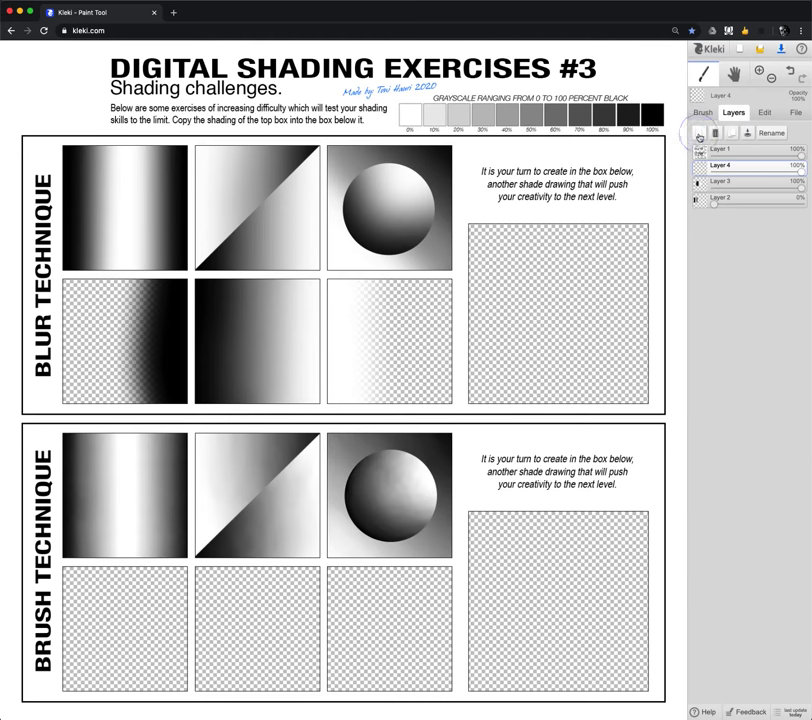
click(702, 113)
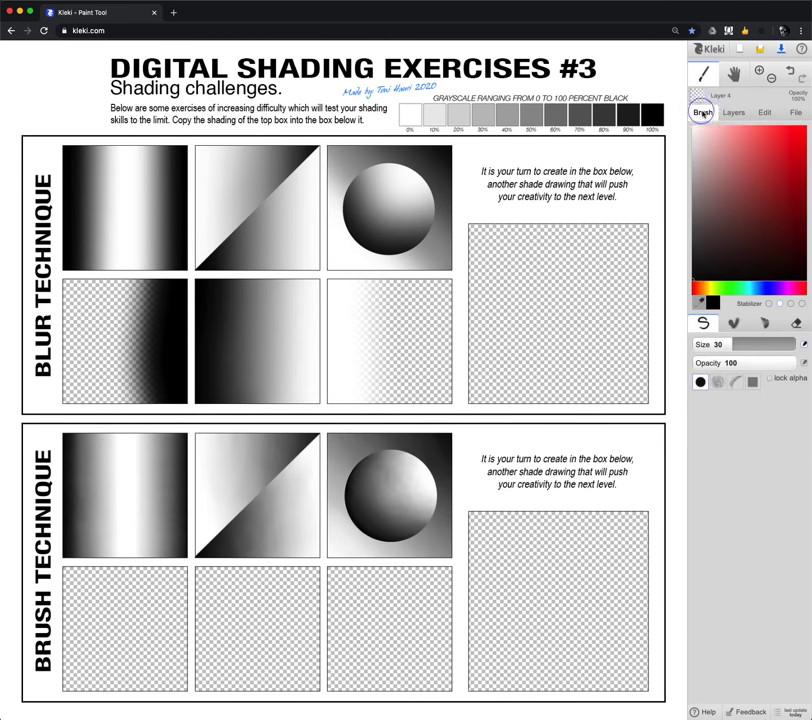
click(316, 284)
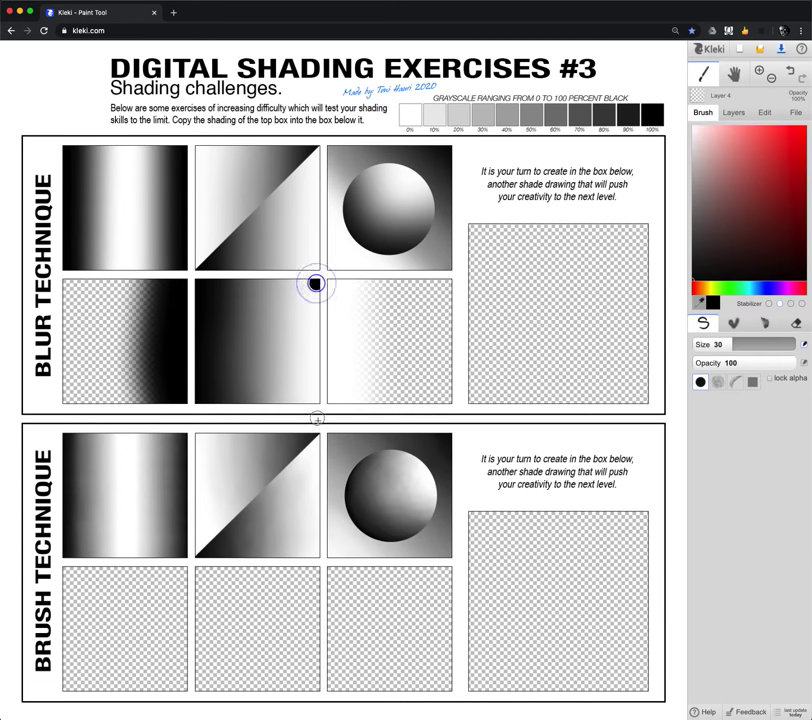
shift+click(316, 404)
drag(303, 277, 304, 402)
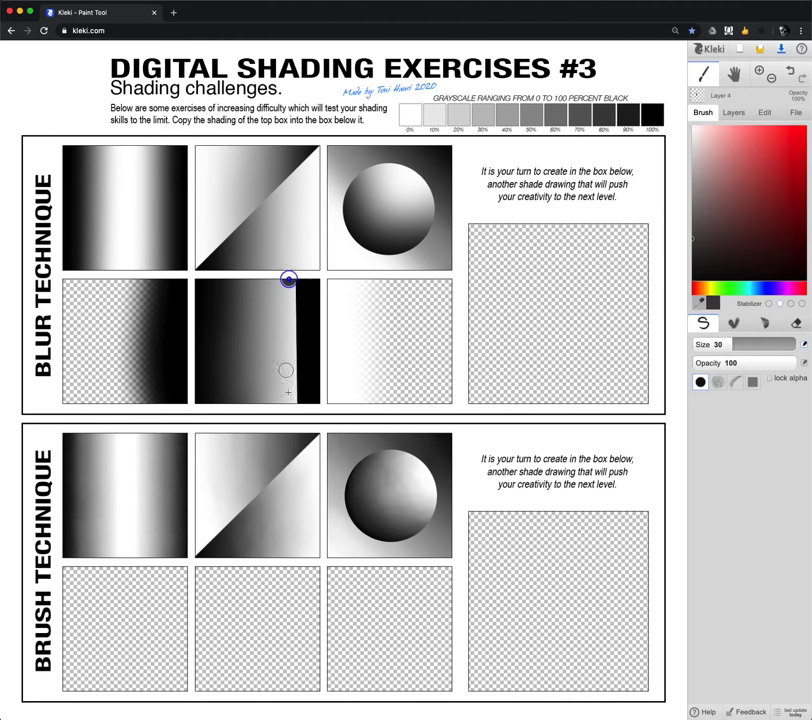
- Paint two 80% gray stripes left of the new black area, followed by two 50% gray stripes beside them
drag(287, 278, 290, 402)
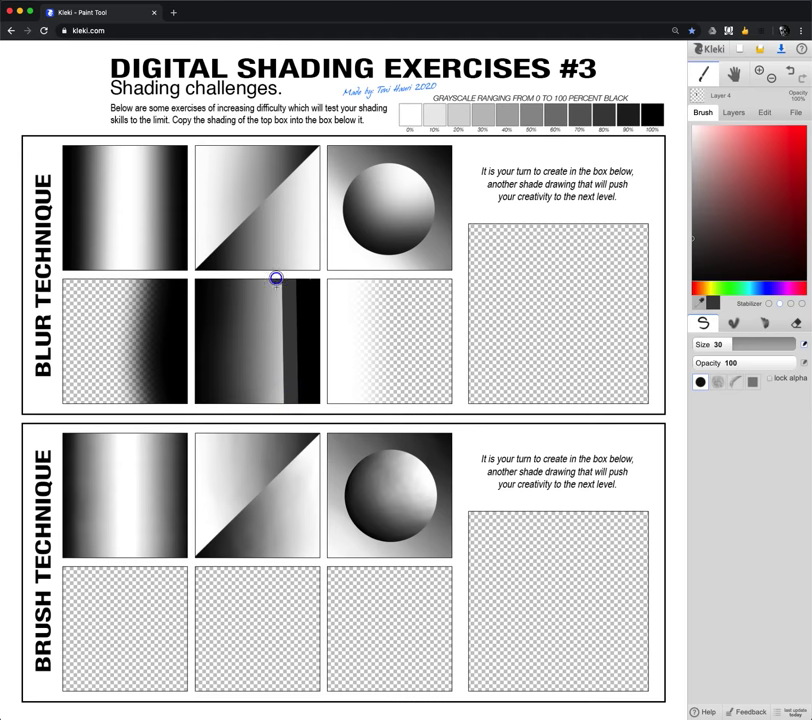
shift+click(276, 402)
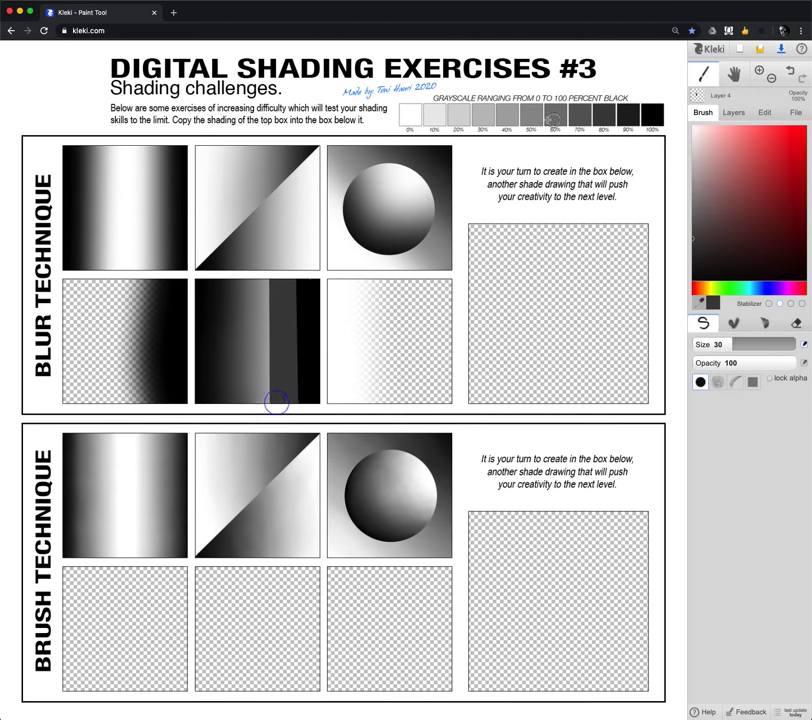
alt+click(532, 115)
shift+click(261, 403)
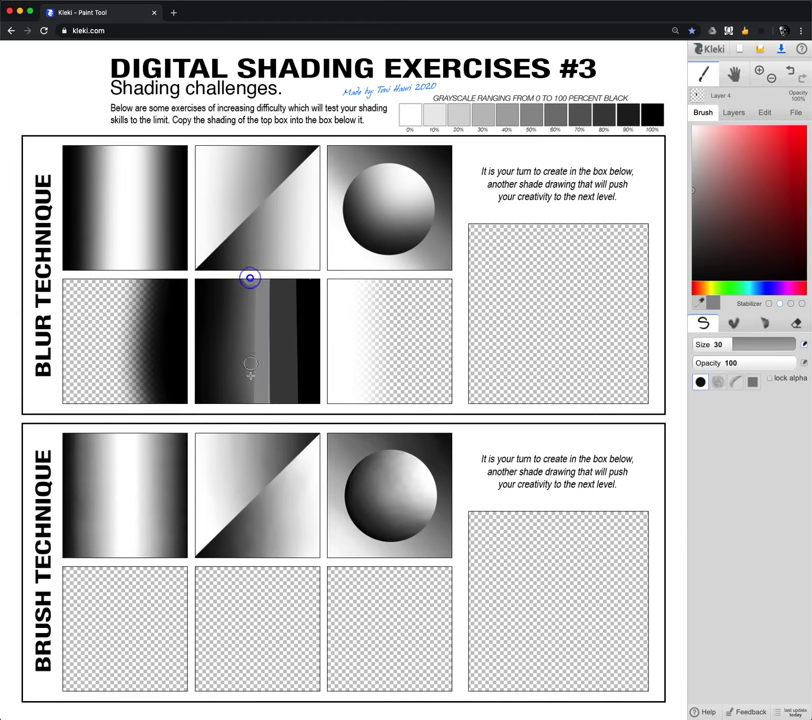
shift+click(250, 402)
- Paint two full-height 20% gray stripes left of the 50% gray stripes in the second Blur Technique box
alt+click(455, 113)
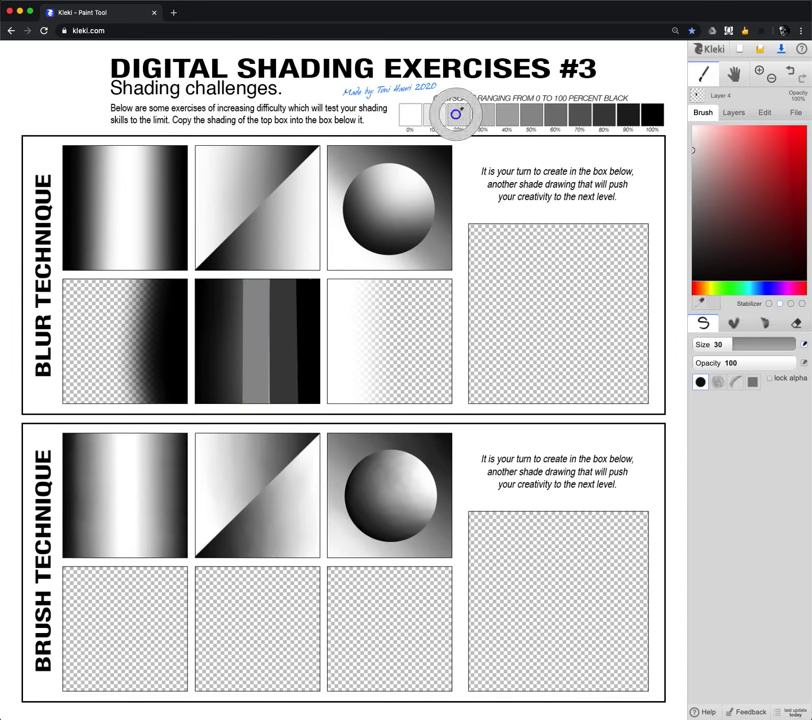
click(234, 278)
shift+click(234, 405)
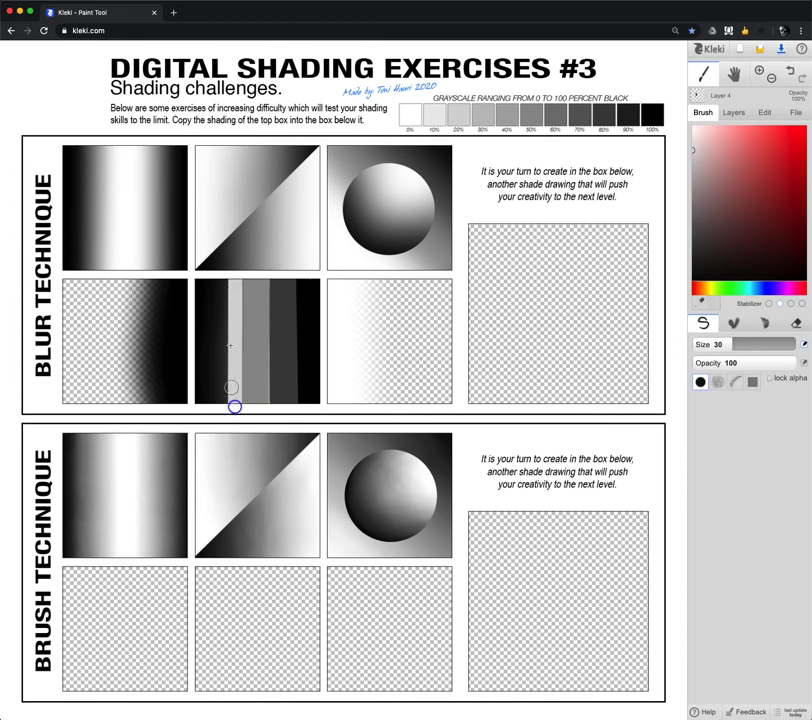
click(221, 278)
shift+click(221, 400)
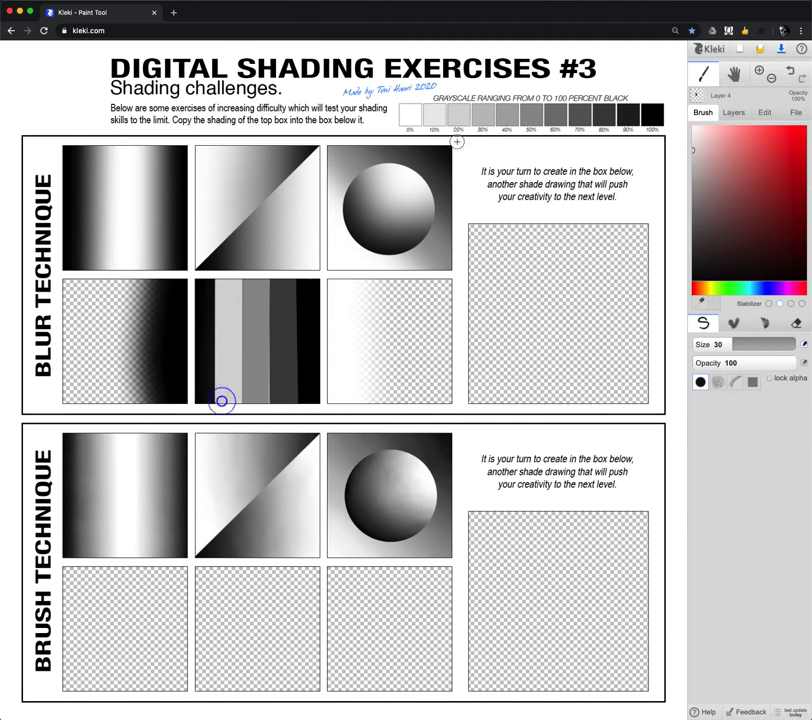
- Paint two full-height 0% white stripes between the 20% gray area and the box's left edge
alt+click(411, 112)
click(209, 279)
shift+click(206, 403)
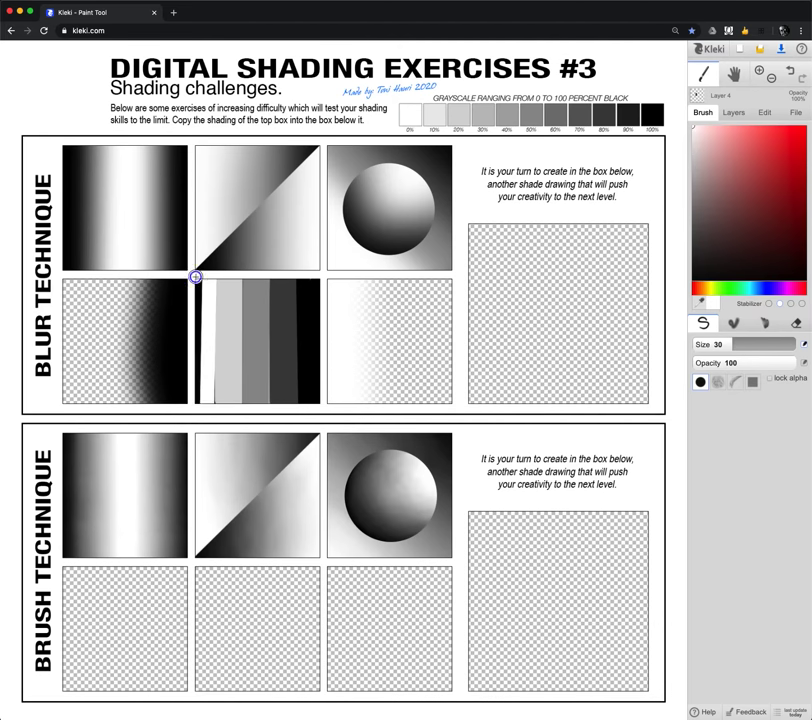
click(196, 277)
shift+click(194, 402)
- Lower Layer 1's opacity to 0% and return to painting on Layer 4
click(734, 113)
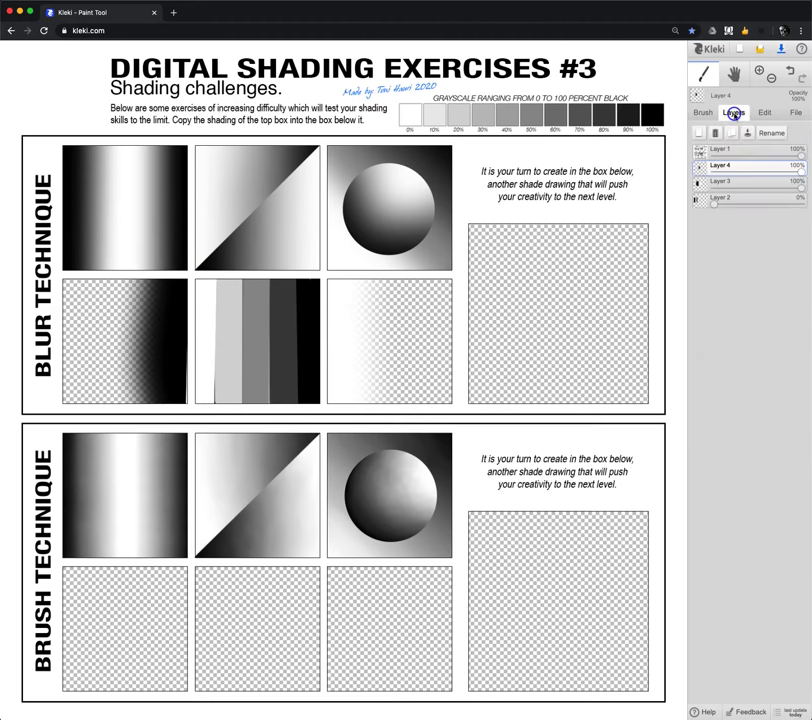
click(744, 154)
drag(799, 156, 712, 159)
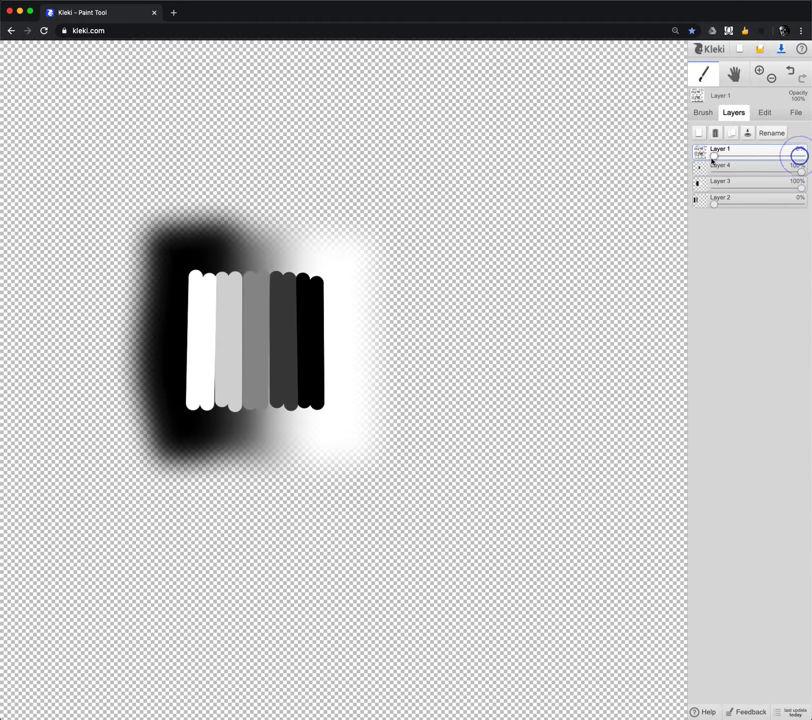
click(720, 168)
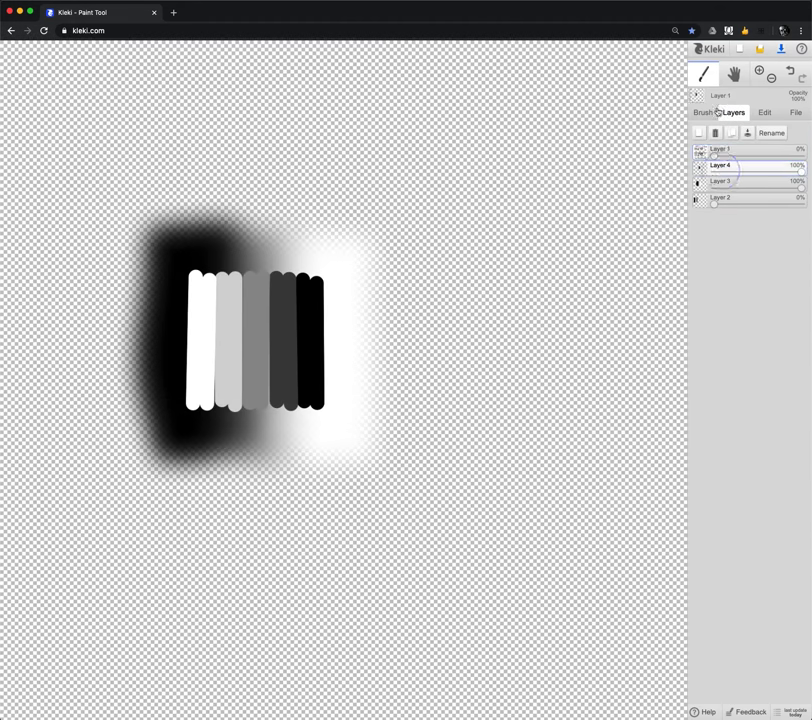
click(703, 113)
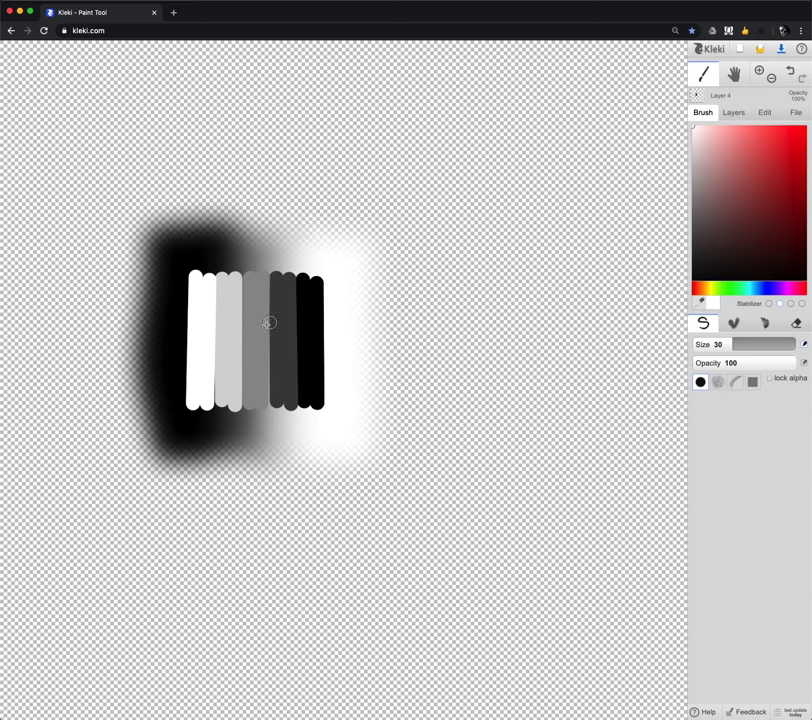
- Enlarge the white area outward to the left and extend the 20%, 50% and 80% gray stripes upward and downward in their sampled colors
mouse_move(204, 287)
mouse_down()
mouse_move(207, 237)
mouse_move(149, 236)
mouse_move(148, 424)
mouse_move(160, 437)
mouse_move(202, 440)
mouse_move(204, 399)
mouse_move(196, 421)
mouse_move(177, 401)
mouse_move(160, 425)
mouse_move(166, 411)
mouse_move(158, 397)
mouse_move(163, 403)
mouse_move(175, 363)
mouse_move(181, 383)
mouse_move(193, 315)
mouse_move(171, 262)
mouse_up()
alt+click(227, 281)
mouse_move(223, 281)
mouse_down()
mouse_move(222, 243)
mouse_move(240, 241)
mouse_move(231, 418)
mouse_move(223, 400)
mouse_move(227, 432)
mouse_up()
alt+click(255, 347)
mouse_move(256, 283)
mouse_down()
mouse_move(254, 250)
mouse_move(272, 243)
mouse_move(263, 244)
mouse_up()
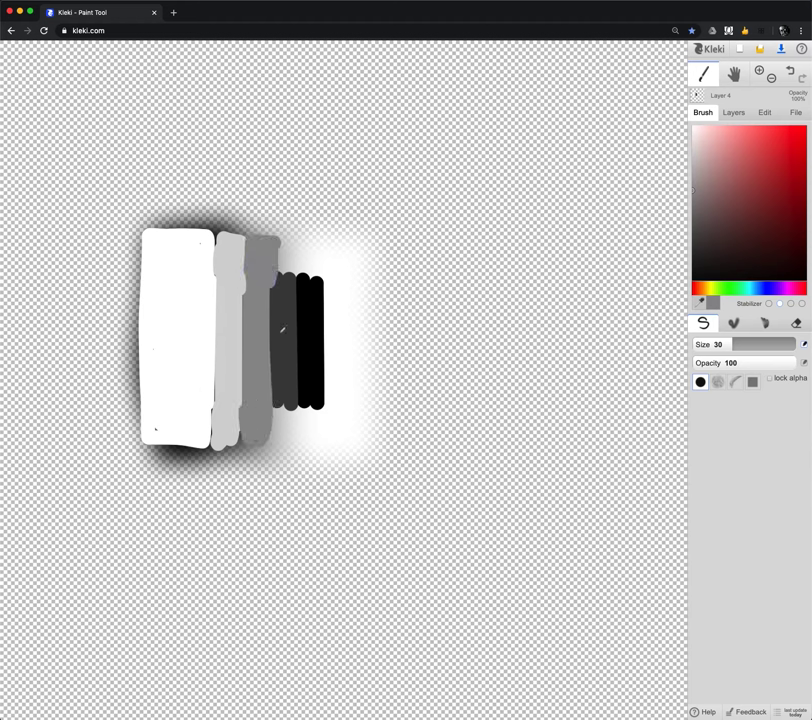
mouse_move(284, 284)
mouse_down()
mouse_move(278, 240)
mouse_move(285, 245)
mouse_up()
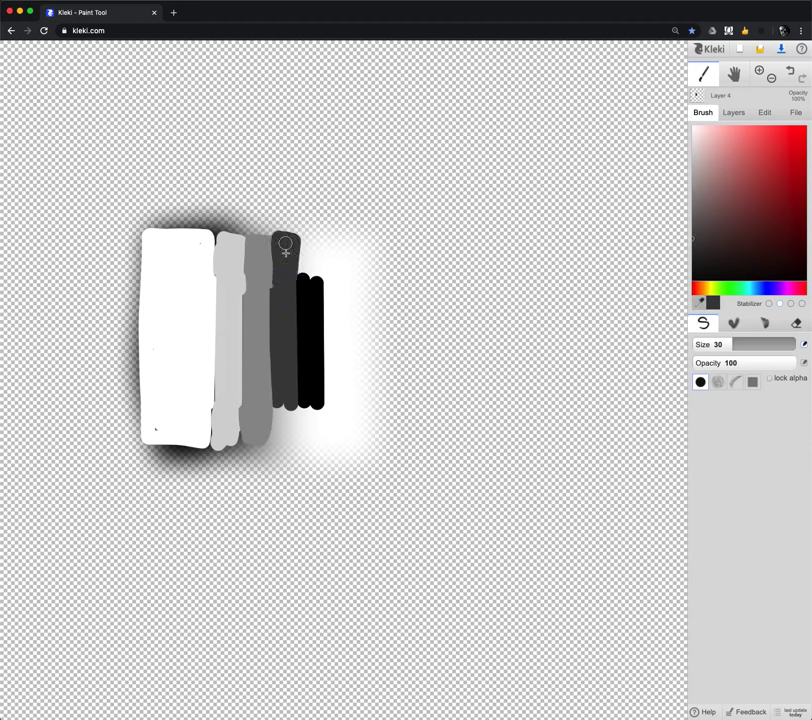
- Enlarge the black area upward, downward and outward to the right in its sampled color, filling the gaps
alt+click(309, 358)
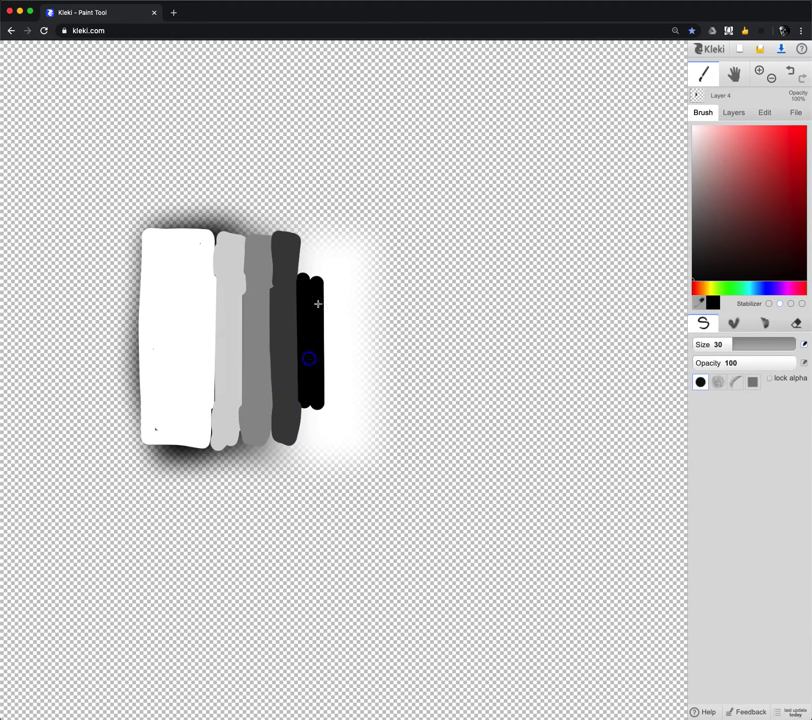
mouse_move(308, 271)
mouse_down()
mouse_move(325, 425)
mouse_move(312, 428)
mouse_move(304, 398)
mouse_move(306, 431)
mouse_move(315, 440)
mouse_move(366, 438)
mouse_move(368, 232)
mouse_move(310, 234)
mouse_move(325, 236)
mouse_move(317, 338)
mouse_move(326, 430)
mouse_move(321, 400)
mouse_move(345, 411)
mouse_move(359, 397)
mouse_move(358, 357)
mouse_move(349, 339)
mouse_move(334, 345)
mouse_move(341, 352)
mouse_move(352, 241)
mouse_up()
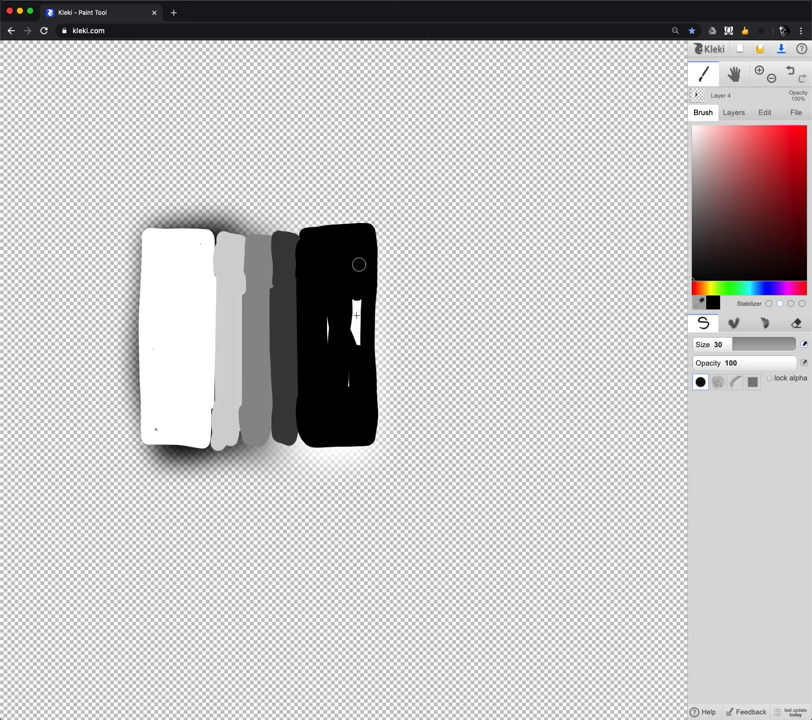
drag(356, 316, 335, 347)
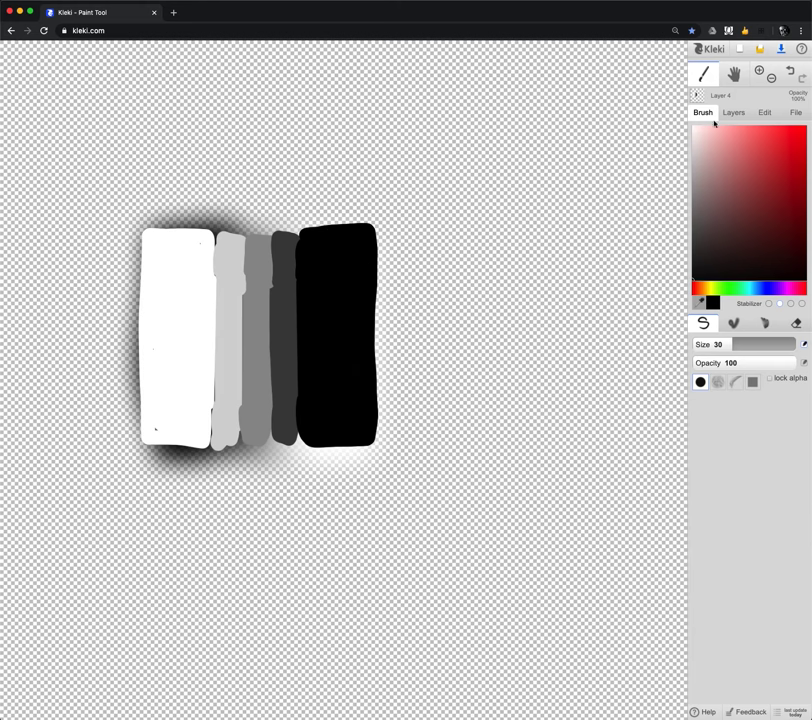
- Restore Layer 1's opacity to 100% and apply a Triangle Blur with radius 60 to Layer 4
click(733, 113)
click(713, 156)
click(764, 115)
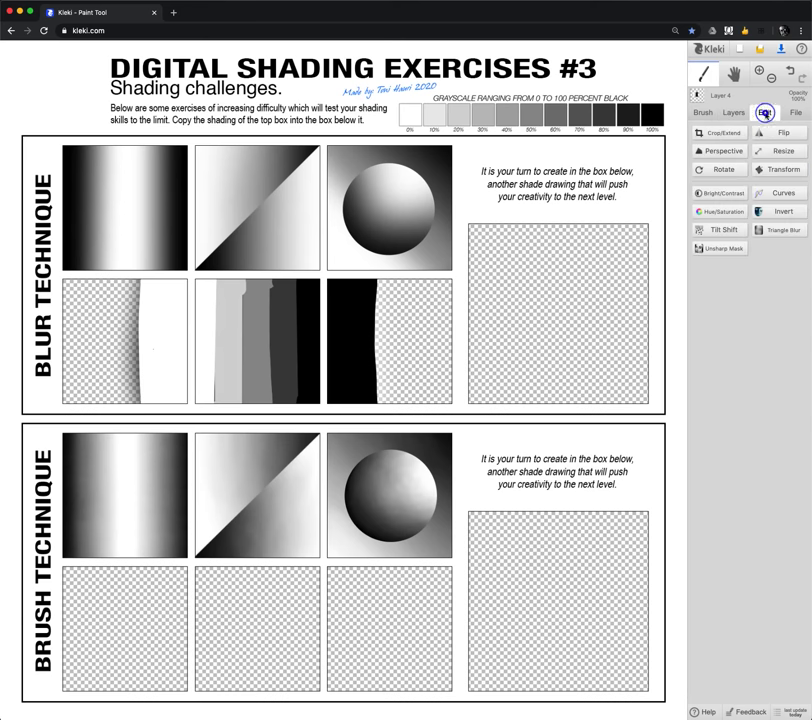
click(779, 231)
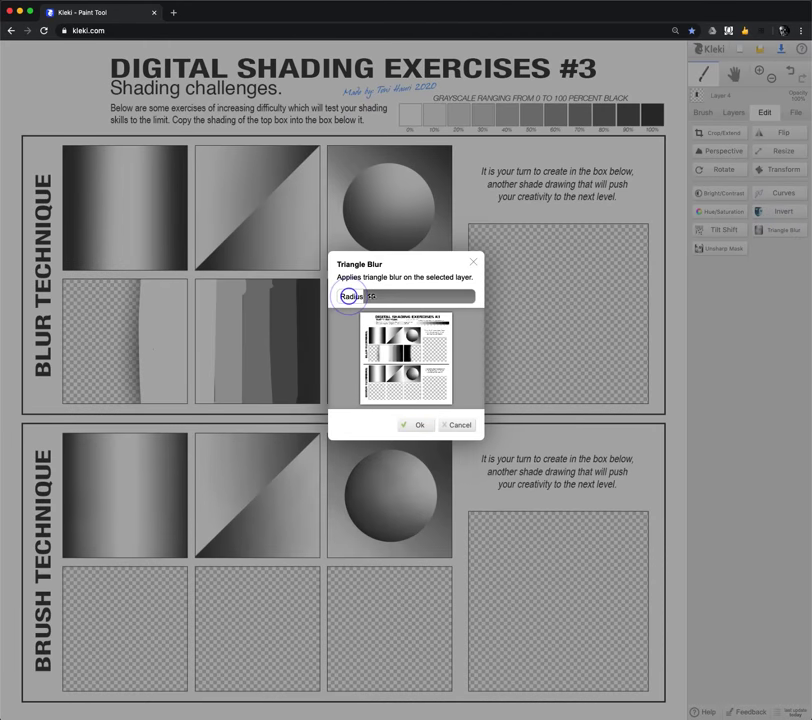
drag(344, 296, 418, 297)
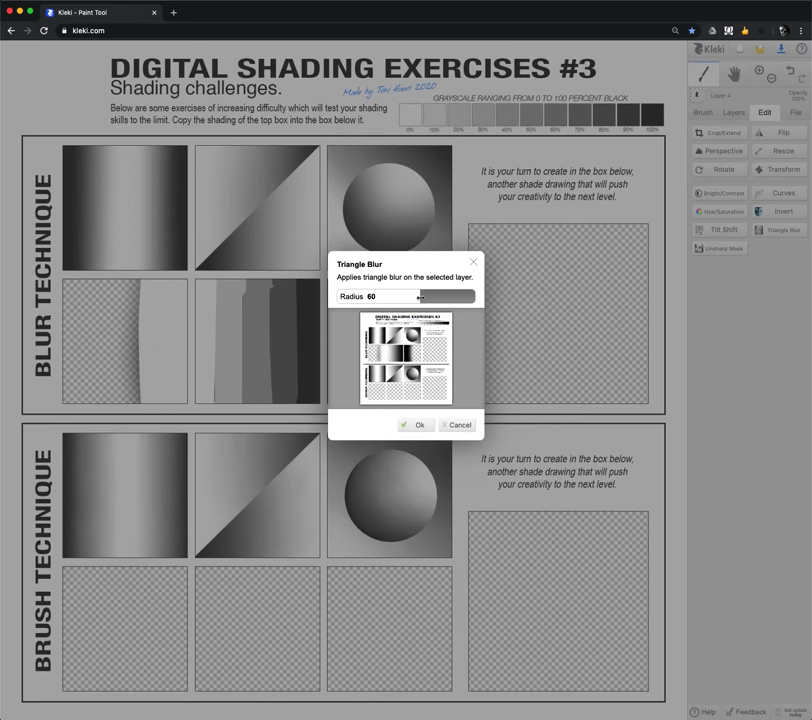
click(416, 425)
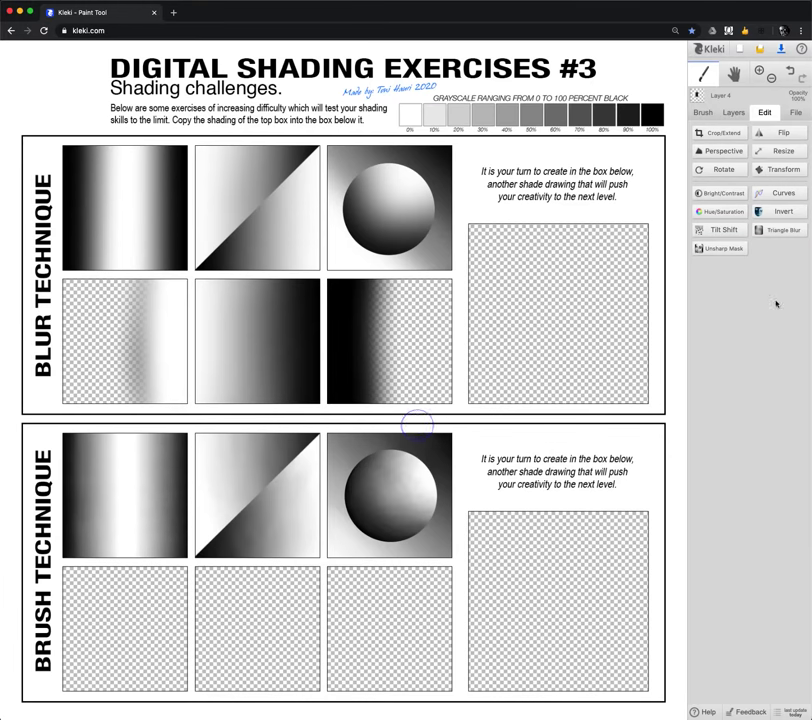
- Erase Layer 4's lower-right half along a straight diagonal across the second Blur Technique box with the size 50 eraser
click(733, 112)
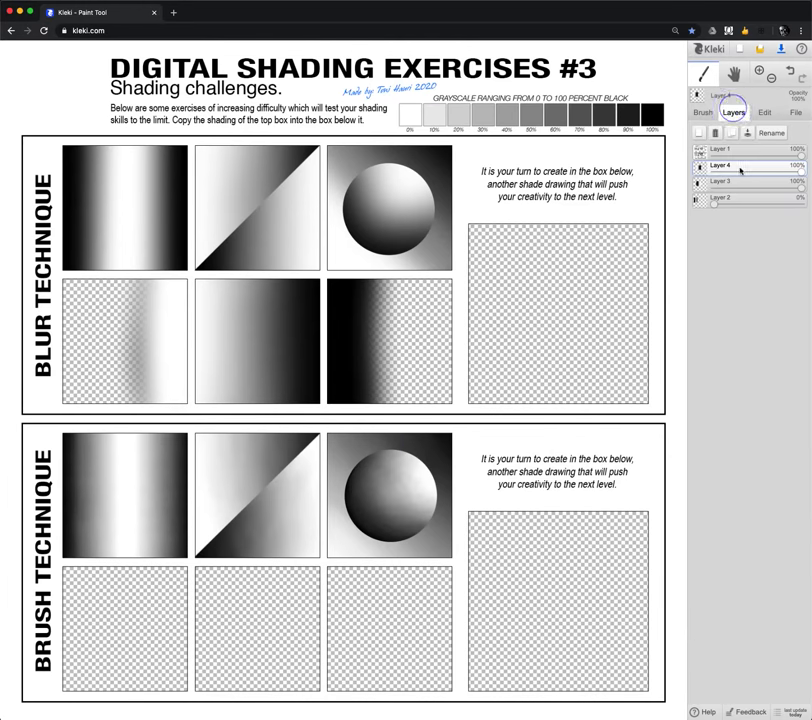
click(703, 114)
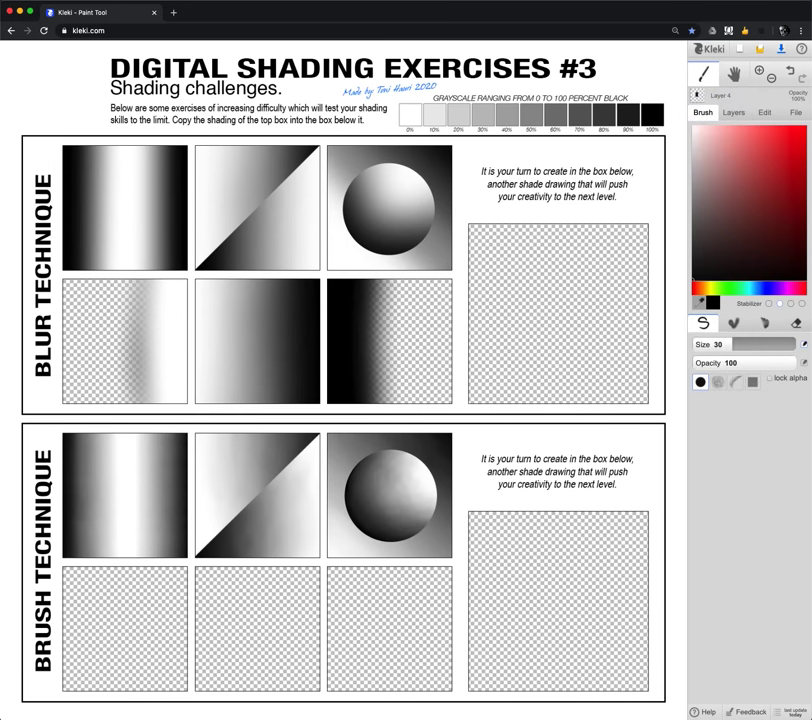
click(797, 322)
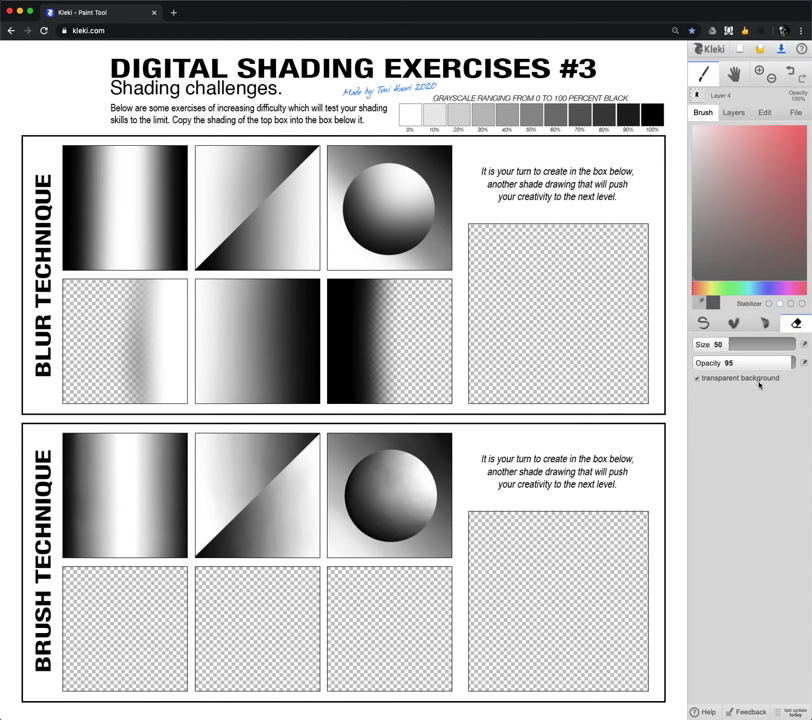
click(326, 289)
shift+click(204, 411)
drag(218, 408, 320, 314)
key(ctrl+z)
key(ctrl+z)
key(ctrl+z)
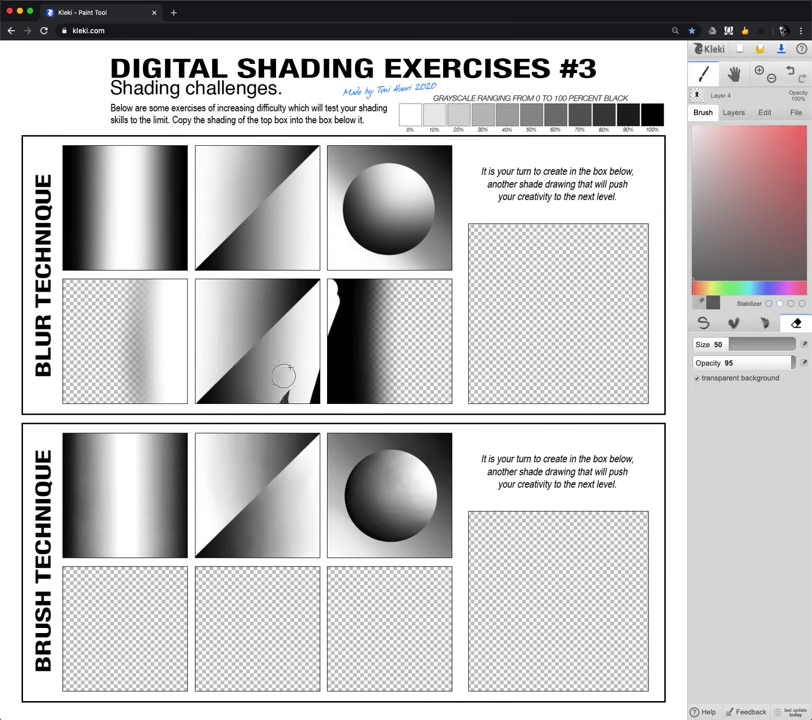
- Erase the gradient overflow from the first and third Blur Technique boxes on Layer 4 and on Layer 3
mouse_move(330, 389)
mouse_down()
mouse_move(334, 279)
mouse_move(346, 304)
mouse_move(370, 277)
mouse_move(386, 368)
mouse_move(347, 397)
mouse_up()
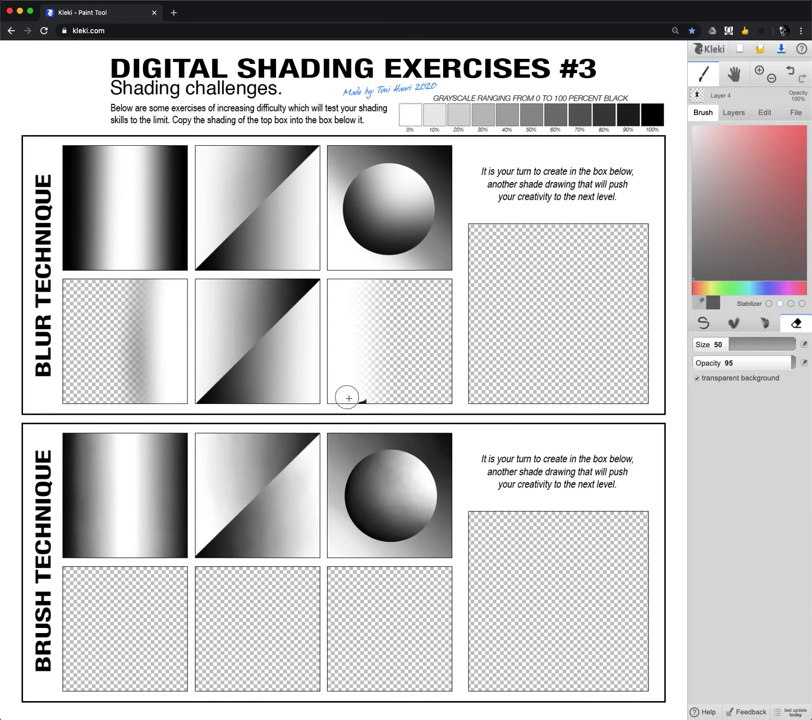
mouse_move(174, 270)
mouse_down()
mouse_move(176, 377)
mouse_move(171, 273)
mouse_move(152, 317)
mouse_move(140, 267)
mouse_move(130, 270)
mouse_up()
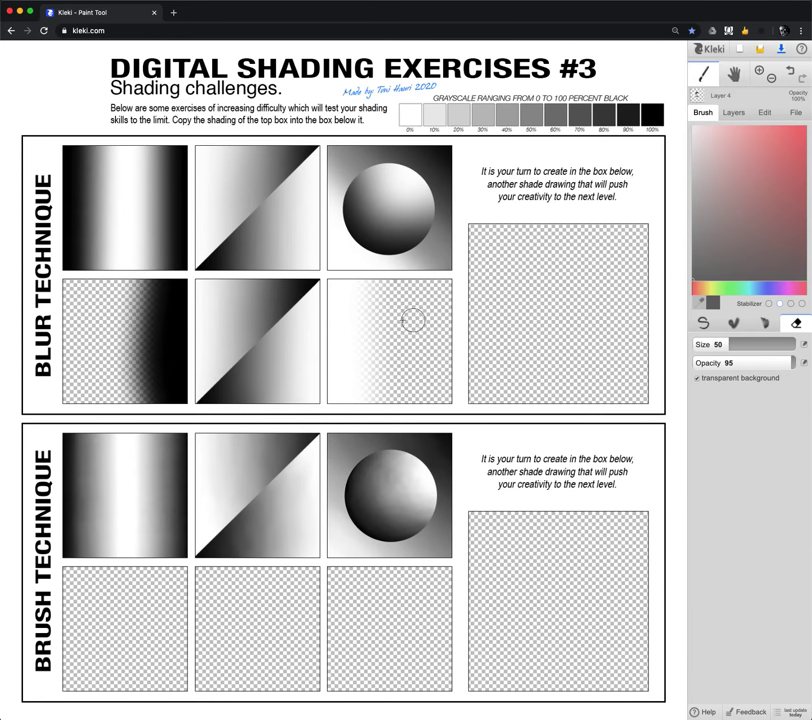
click(735, 116)
click(731, 182)
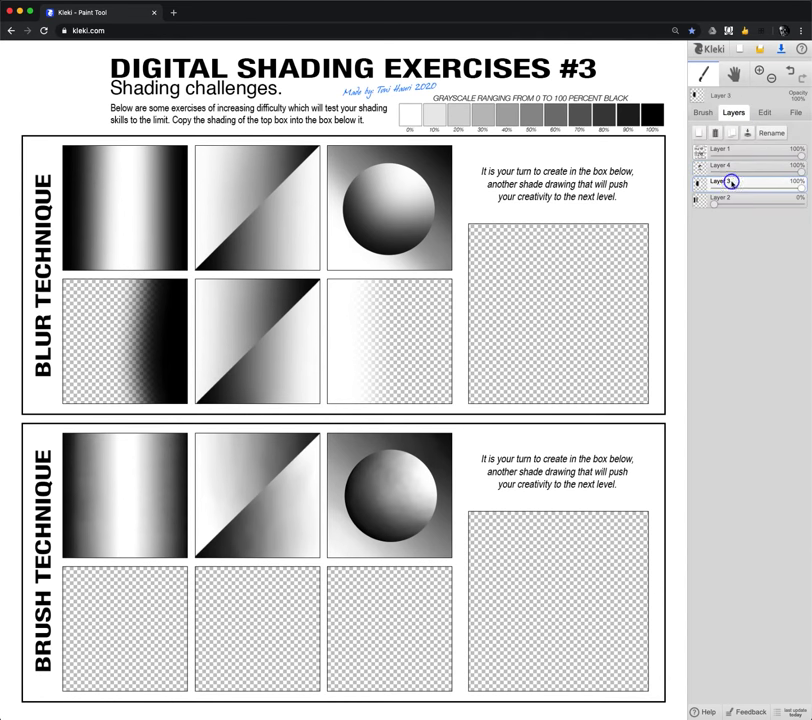
mouse_move(334, 274)
mouse_down()
mouse_move(333, 425)
mouse_move(355, 263)
mouse_move(351, 389)
mouse_move(362, 287)
mouse_move(372, 283)
mouse_move(366, 405)
mouse_move(388, 266)
mouse_up()
mouse_move(181, 276)
mouse_down()
mouse_move(171, 411)
mouse_move(161, 280)
mouse_move(143, 318)
mouse_move(141, 376)
mouse_move(129, 265)
mouse_move(124, 402)
mouse_move(151, 370)
mouse_up()
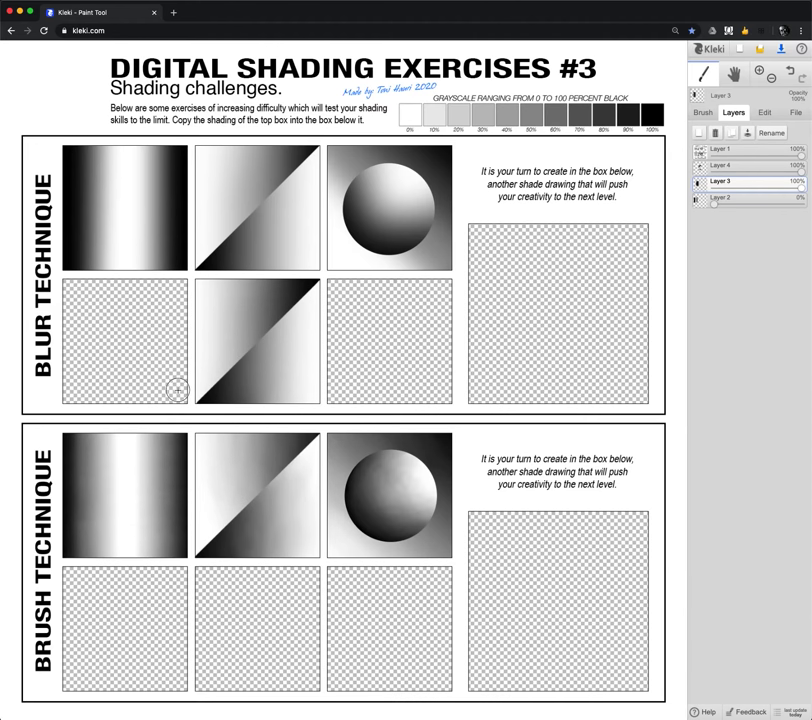
- Merge Layer 4 into Layer 3 using the source-over mix mode
click(730, 167)
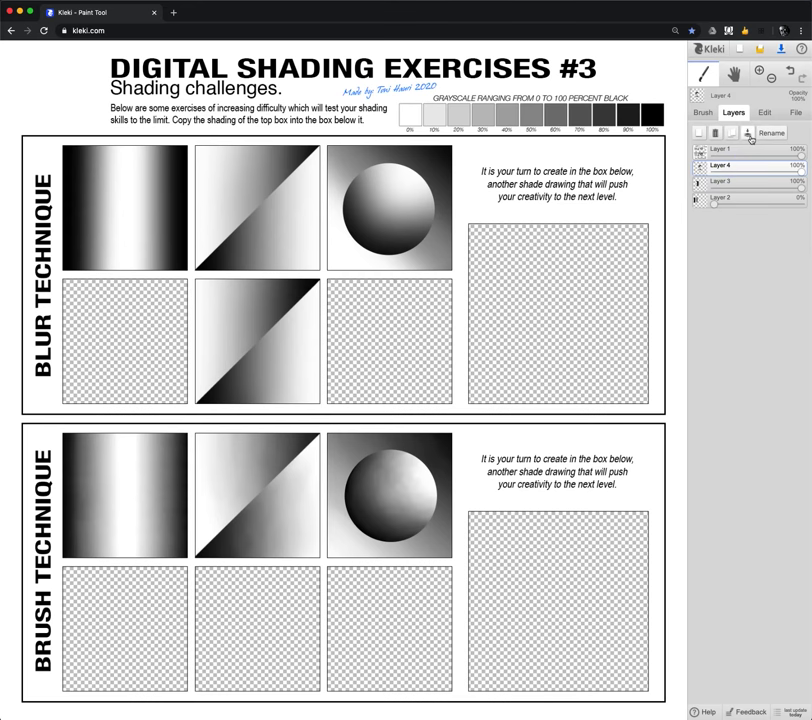
click(748, 138)
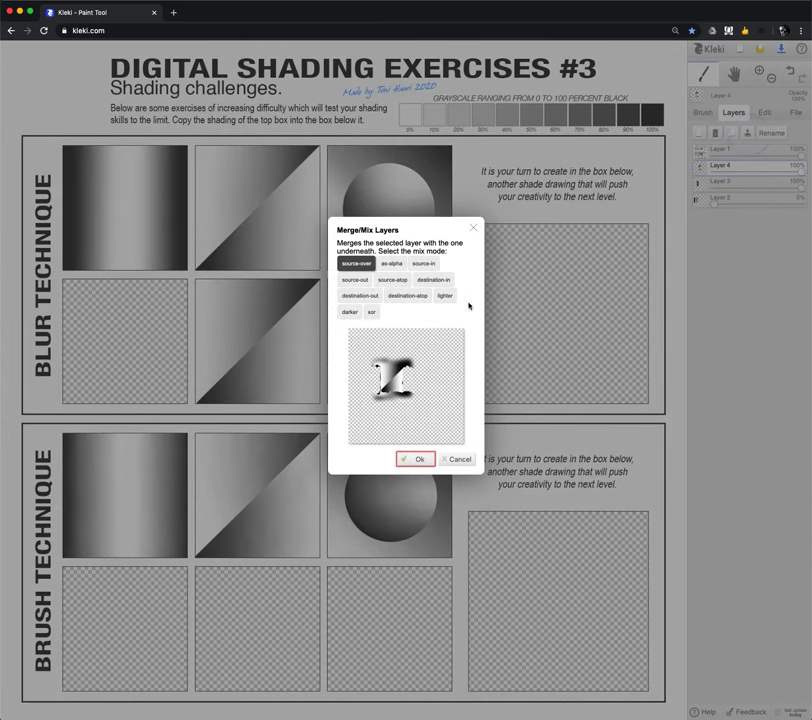
click(418, 461)
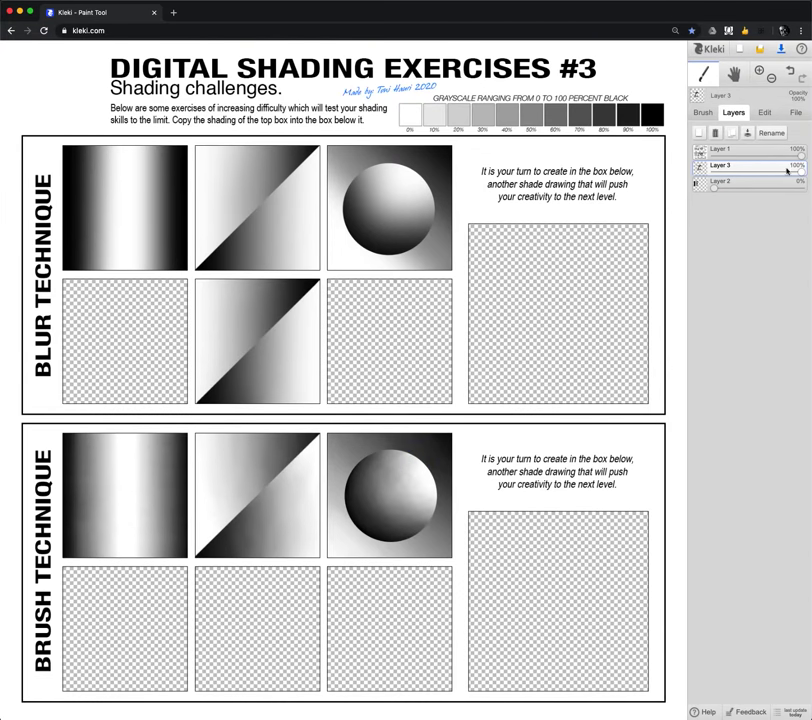
- Lower the merged Layer 3's opacity to 0% and add two new layers above it
drag(802, 172, 712, 174)
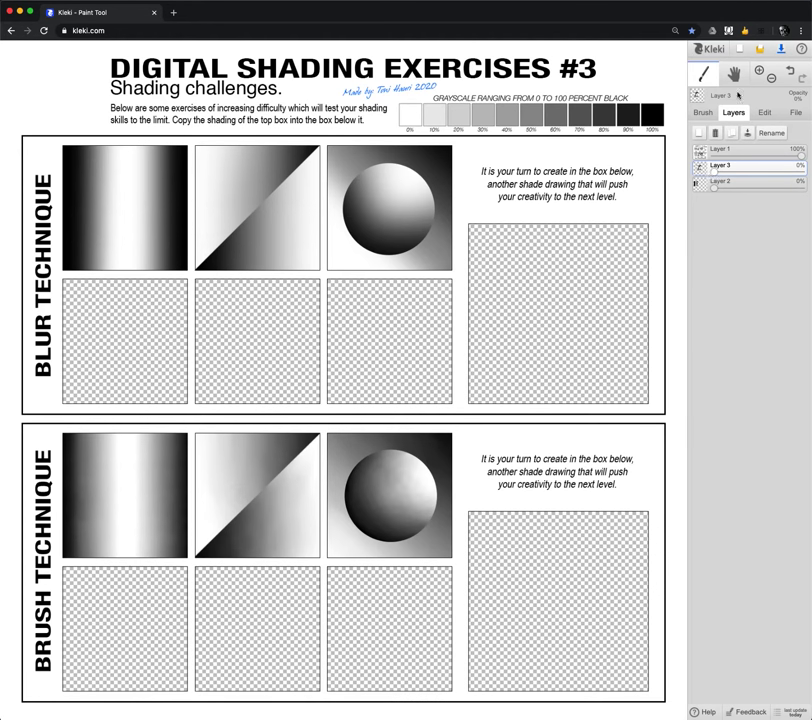
click(700, 133)
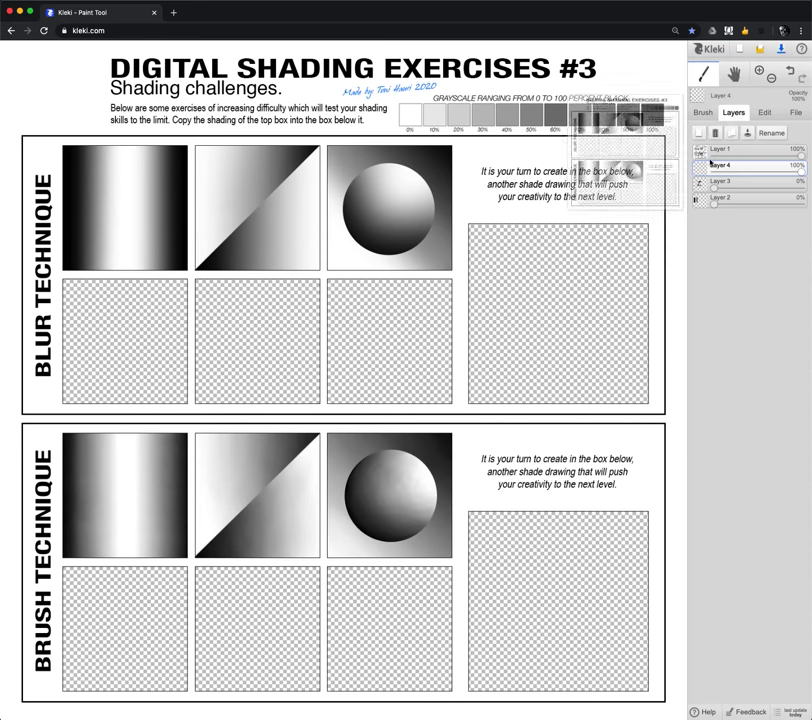
click(700, 133)
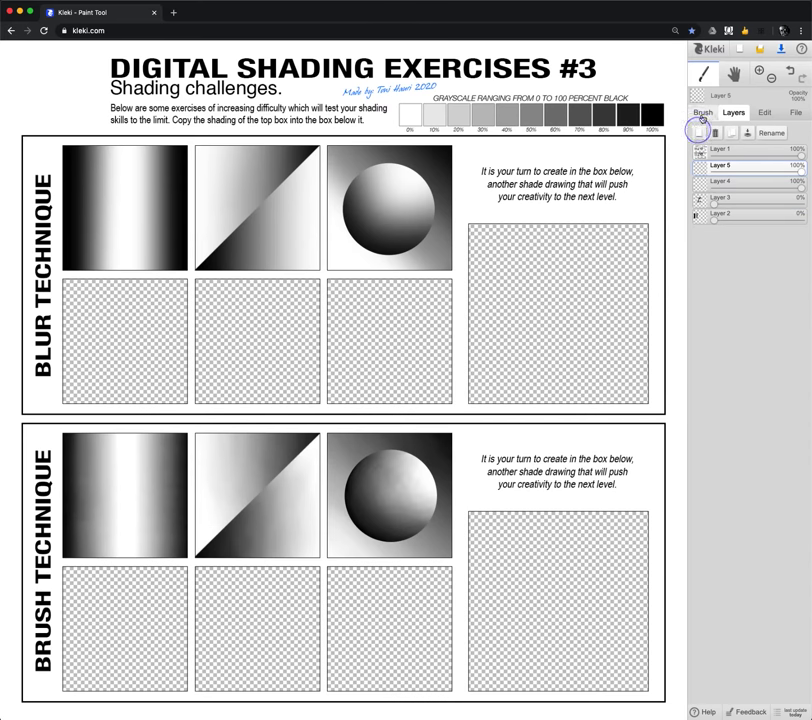
- On Layer 5, paint 100% black with the size 30 brush in the upper-right corners of the large blank Blur Technique box and the third box
click(703, 112)
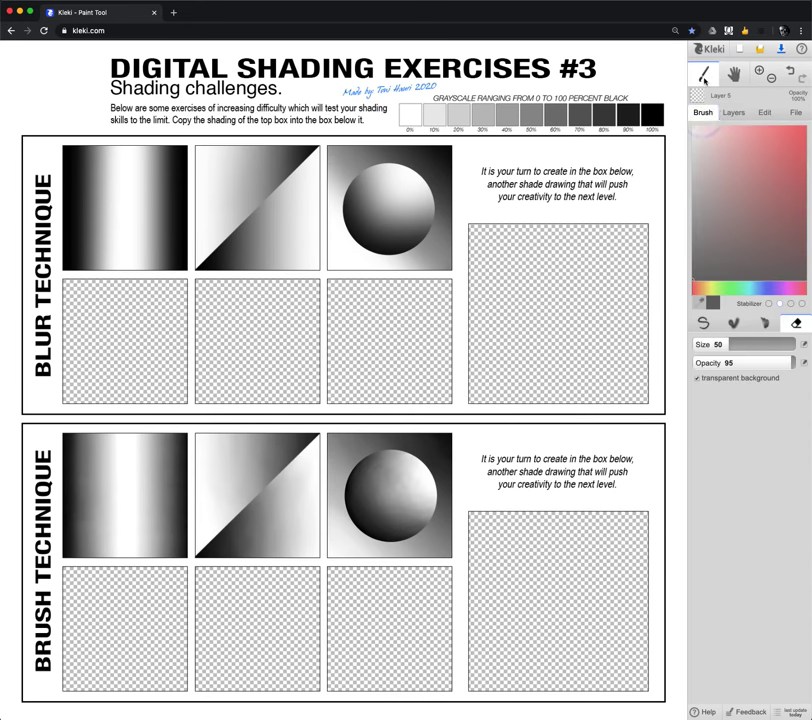
click(703, 323)
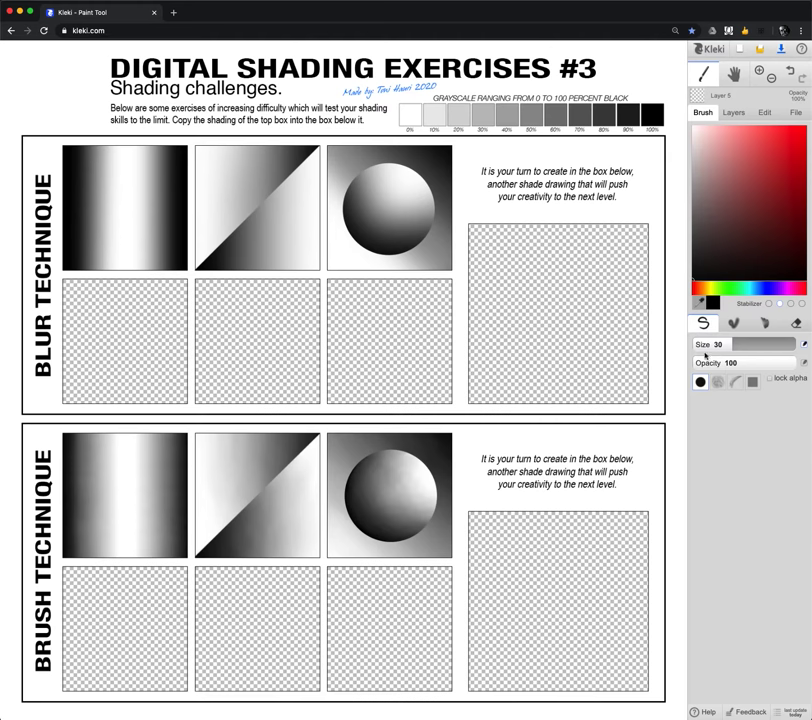
alt+click(653, 119)
drag(645, 228, 640, 220)
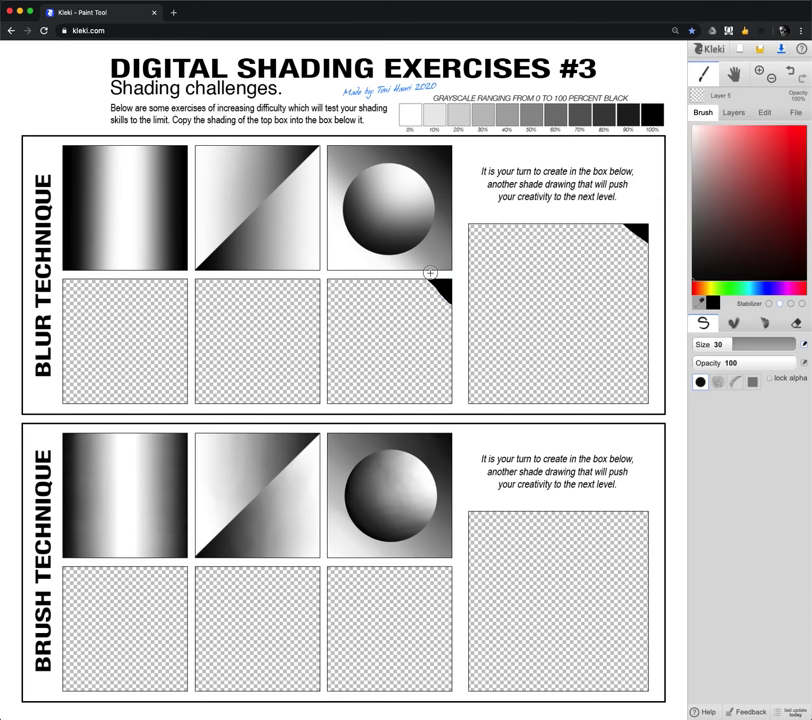
drag(440, 292, 438, 292)
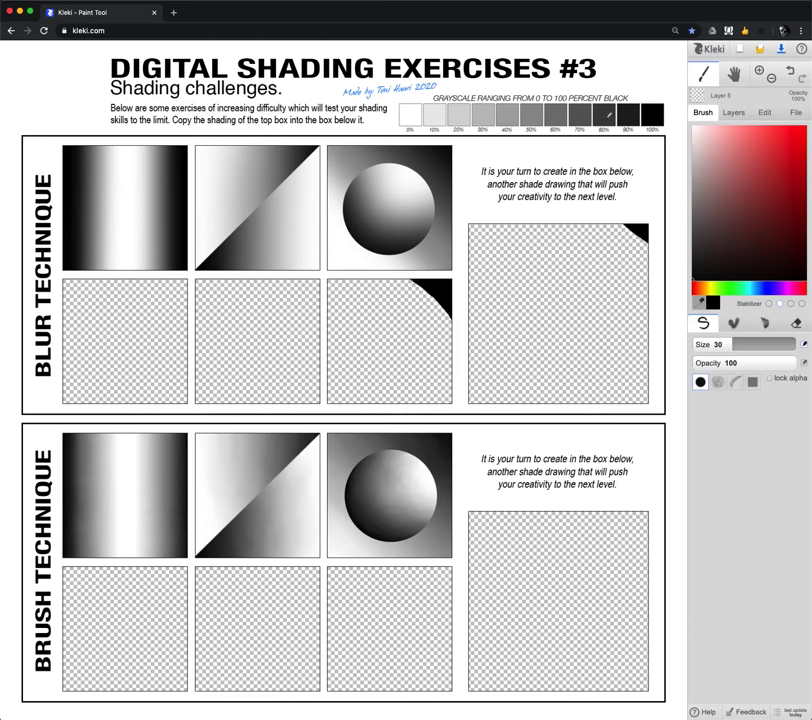
- Paint diagonal 80% and 50% gray bands beside the black corner in the third Blur Technique box on Layer 5
mouse_move(391, 276)
mouse_down()
mouse_move(458, 335)
mouse_move(398, 276)
mouse_move(452, 330)
mouse_move(370, 272)
mouse_move(457, 357)
mouse_up()
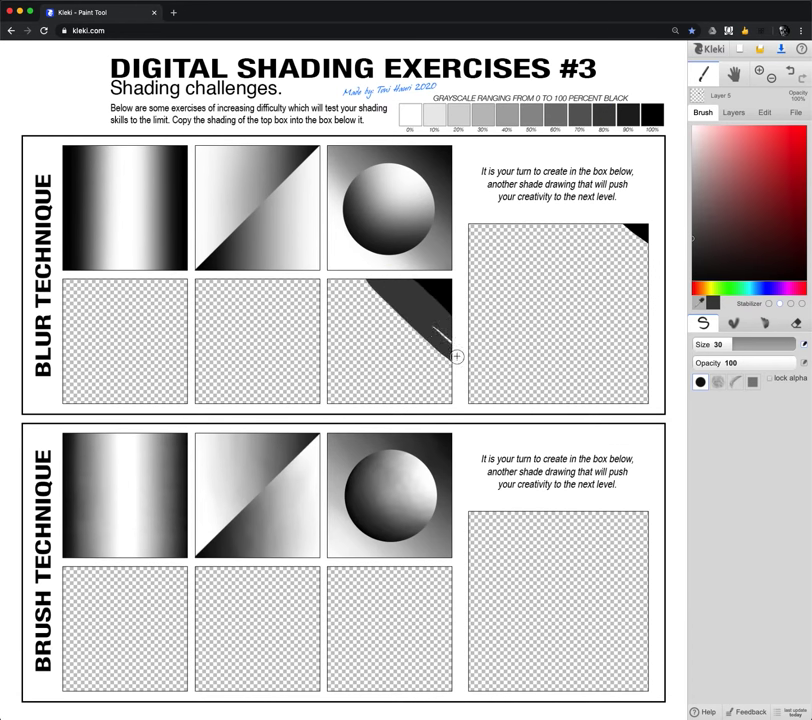
alt+click(530, 112)
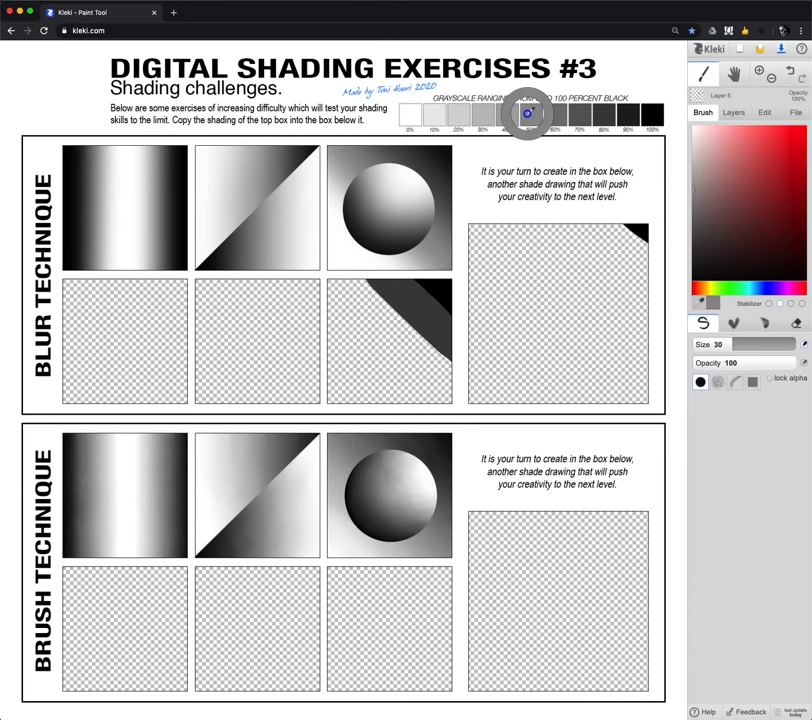
mouse_move(359, 285)
mouse_down()
mouse_move(452, 372)
mouse_move(364, 297)
mouse_move(373, 321)
mouse_move(459, 401)
mouse_up()
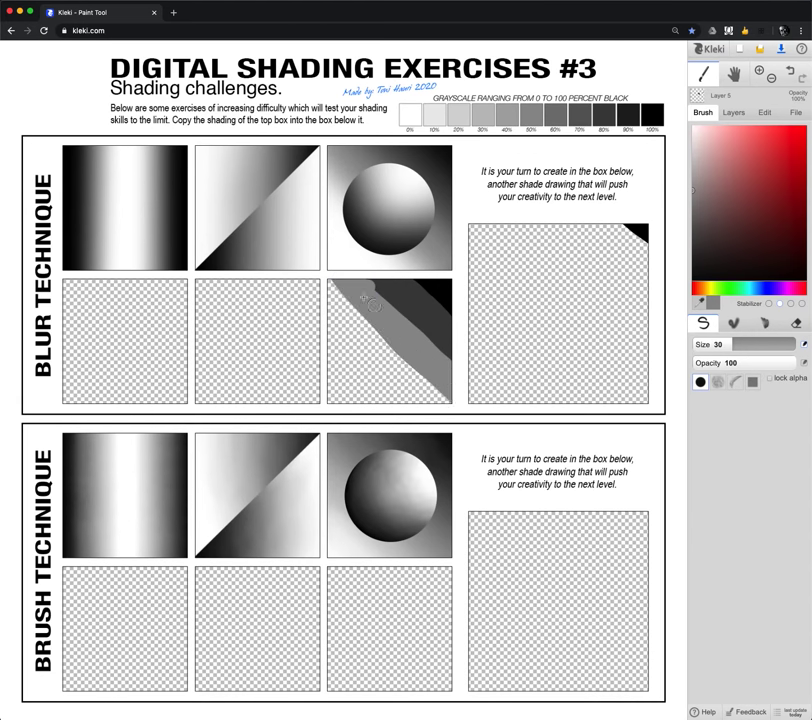
drag(336, 291, 431, 386)
mouse_move(329, 288)
mouse_down()
mouse_move(398, 355)
mouse_move(437, 409)
mouse_up()
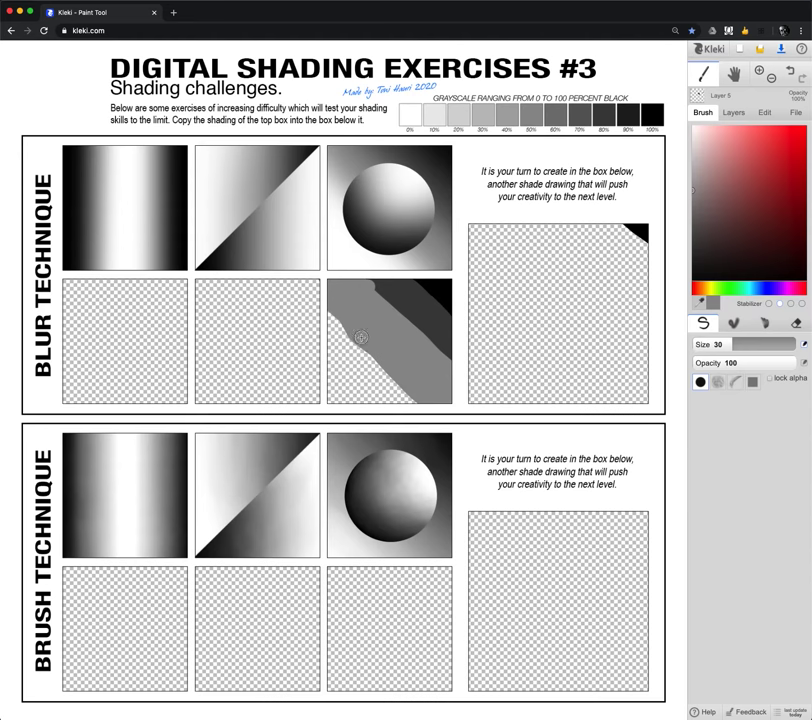
- Fill the lower-left of the third Blur Technique box with a diagonal 20% gray band and 0% white in the corner
alt+click(456, 118)
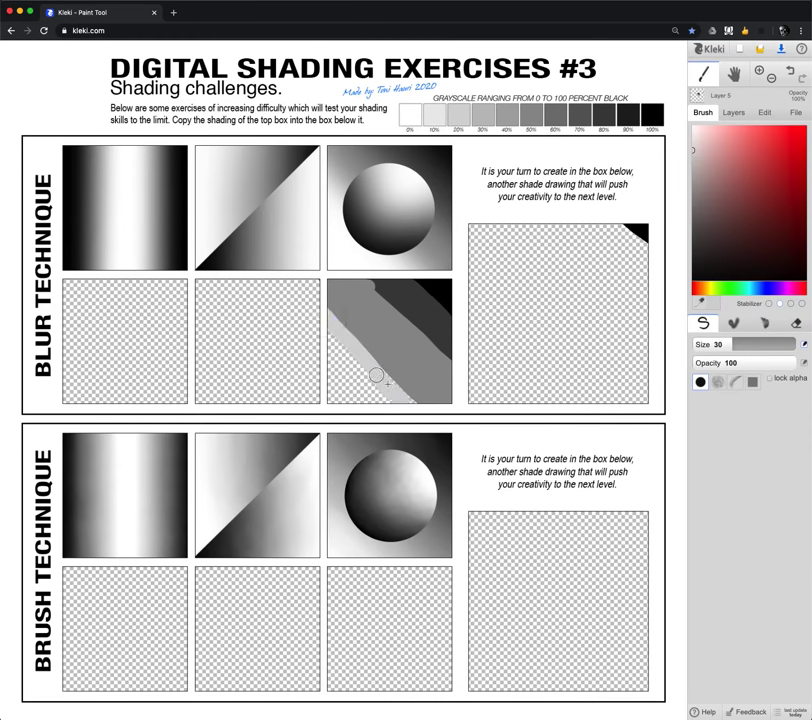
drag(390, 396, 316, 331)
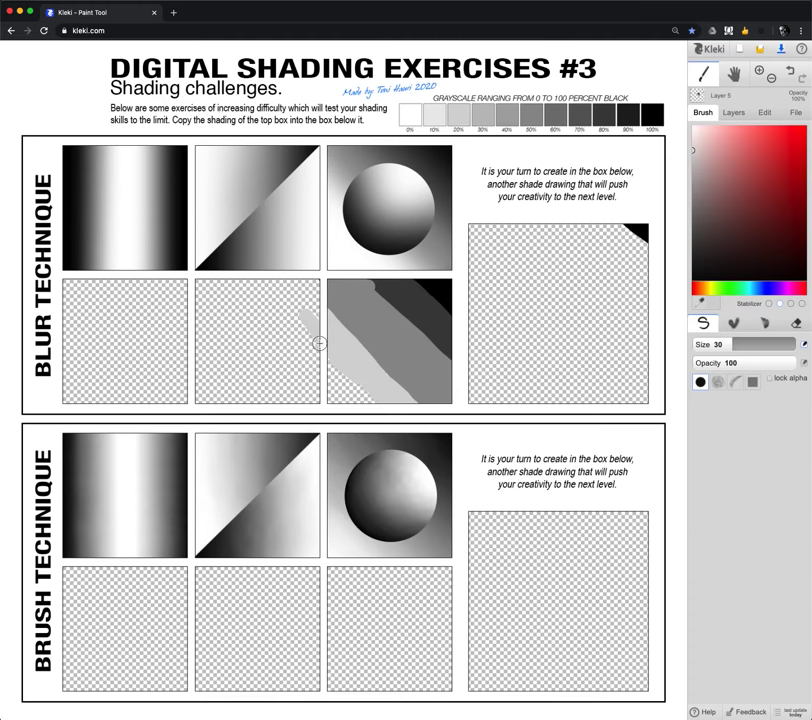
alt+click(411, 116)
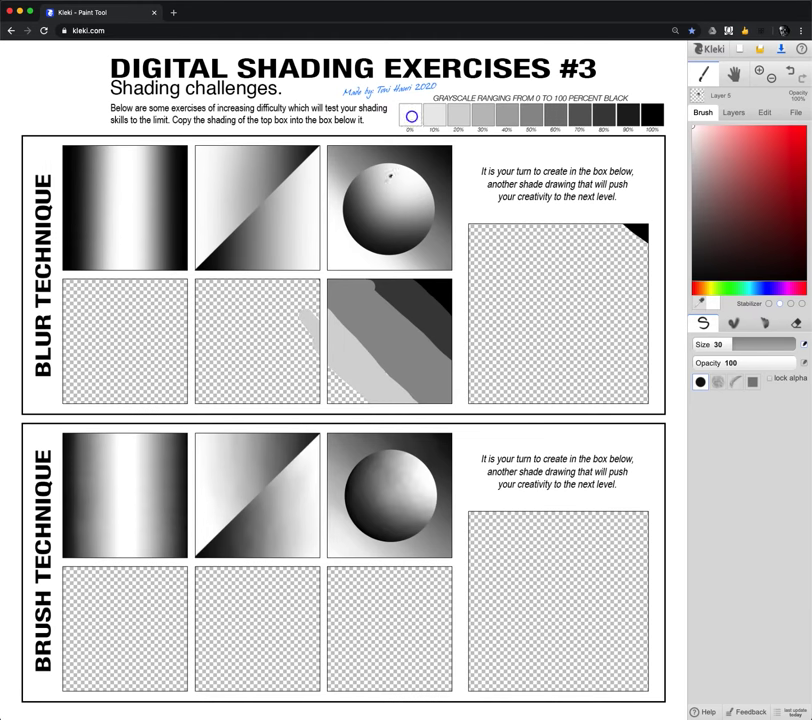
mouse_move(319, 371)
mouse_down()
mouse_move(357, 407)
mouse_move(310, 361)
mouse_move(374, 417)
mouse_move(316, 392)
mouse_up()
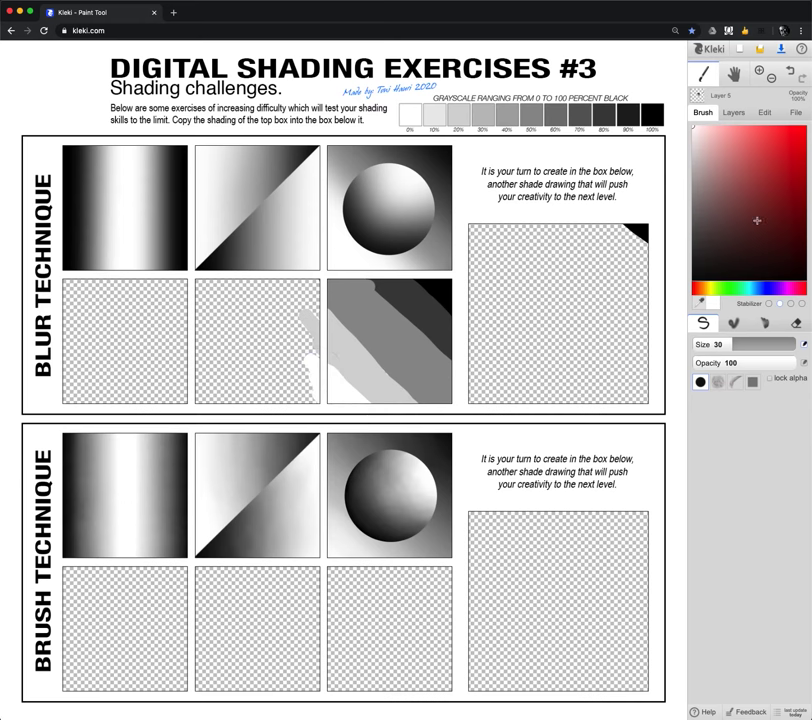
- Lower Layer 1's opacity to 0% and extend Layer 5's white and 20% gray bands well past the box area
click(736, 113)
drag(801, 156, 710, 157)
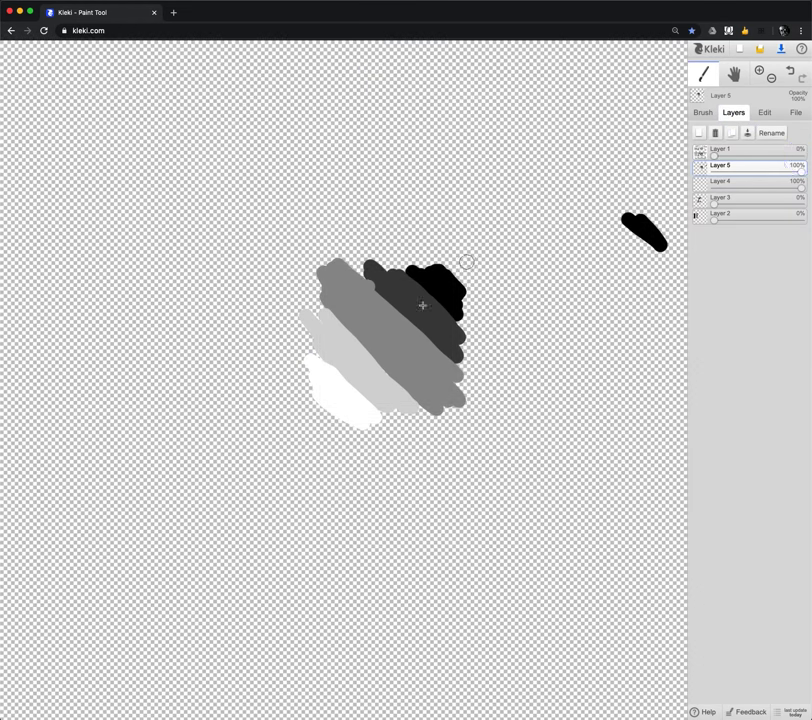
mouse_move(263, 316)
mouse_down()
mouse_move(353, 412)
mouse_move(418, 462)
mouse_up()
mouse_move(350, 402)
mouse_down()
mouse_move(317, 391)
mouse_move(323, 423)
mouse_move(266, 362)
mouse_move(256, 373)
mouse_move(266, 371)
mouse_move(279, 401)
mouse_move(302, 418)
mouse_move(326, 408)
mouse_move(307, 387)
mouse_move(299, 417)
mouse_move(377, 448)
mouse_move(339, 447)
mouse_move(371, 442)
mouse_up()
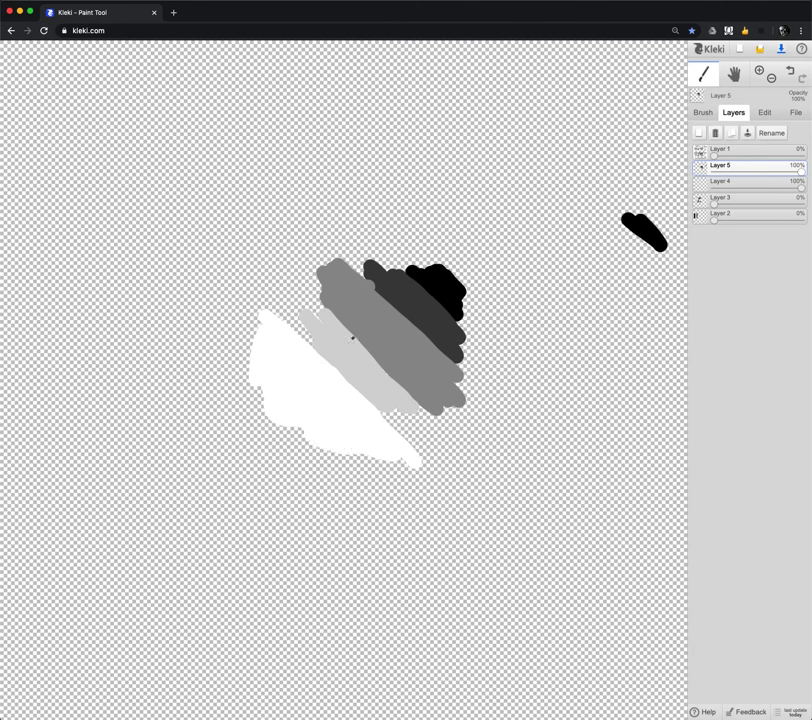
mouse_move(350, 359)
mouse_down()
mouse_move(276, 304)
mouse_move(318, 343)
mouse_move(333, 338)
mouse_move(293, 291)
mouse_move(330, 328)
mouse_move(306, 294)
mouse_move(279, 297)
mouse_move(435, 455)
mouse_up()
mouse_move(373, 399)
mouse_down()
mouse_move(402, 433)
mouse_move(411, 424)
mouse_move(392, 401)
mouse_move(437, 431)
mouse_up()
- Extend the 50% gray, 80% gray and black diagonal bands on Layer 5 outward past the box area
alt+click(341, 288)
mouse_move(299, 259)
mouse_down()
mouse_move(332, 290)
mouse_move(299, 259)
mouse_move(335, 273)
mouse_move(336, 263)
mouse_up()
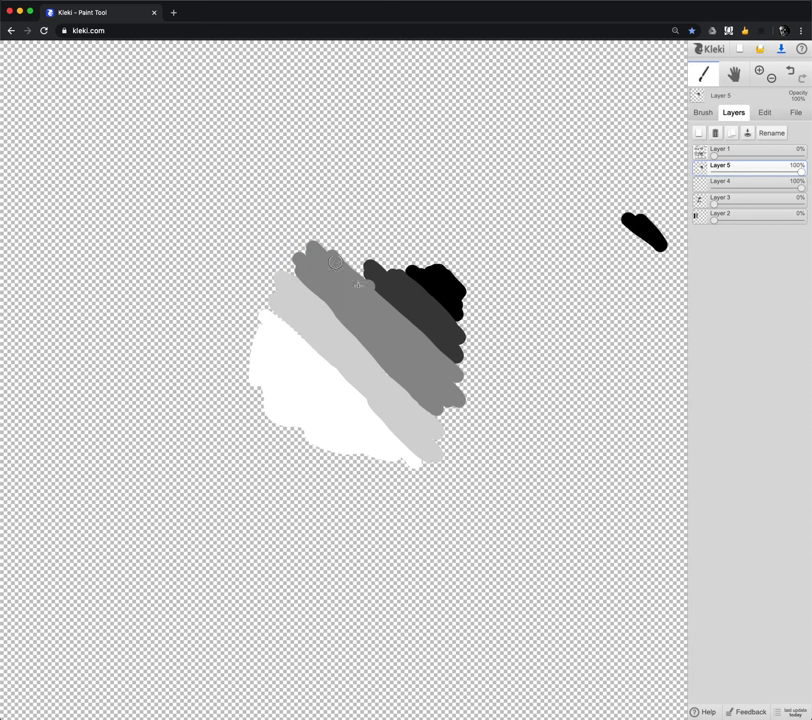
drag(457, 384, 492, 403)
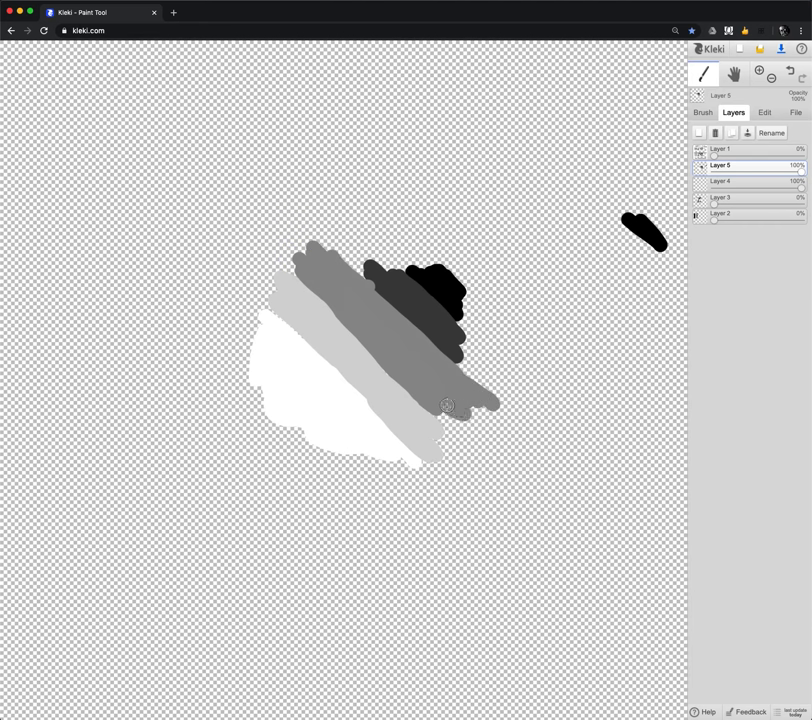
mouse_move(377, 276)
mouse_down()
mouse_move(330, 236)
mouse_move(390, 268)
mouse_move(516, 383)
mouse_up()
mouse_move(445, 280)
mouse_down()
mouse_move(372, 237)
mouse_move(410, 240)
mouse_up()
mouse_move(493, 252)
mouse_down()
mouse_move(534, 255)
mouse_move(520, 350)
mouse_move(404, 258)
mouse_move(435, 254)
mouse_move(418, 256)
mouse_move(451, 266)
mouse_move(408, 246)
mouse_move(508, 265)
mouse_move(480, 287)
mouse_move(504, 262)
mouse_move(467, 294)
mouse_move(469, 315)
mouse_move(491, 333)
mouse_move(462, 313)
mouse_move(514, 296)
mouse_move(522, 276)
mouse_move(517, 338)
mouse_up()
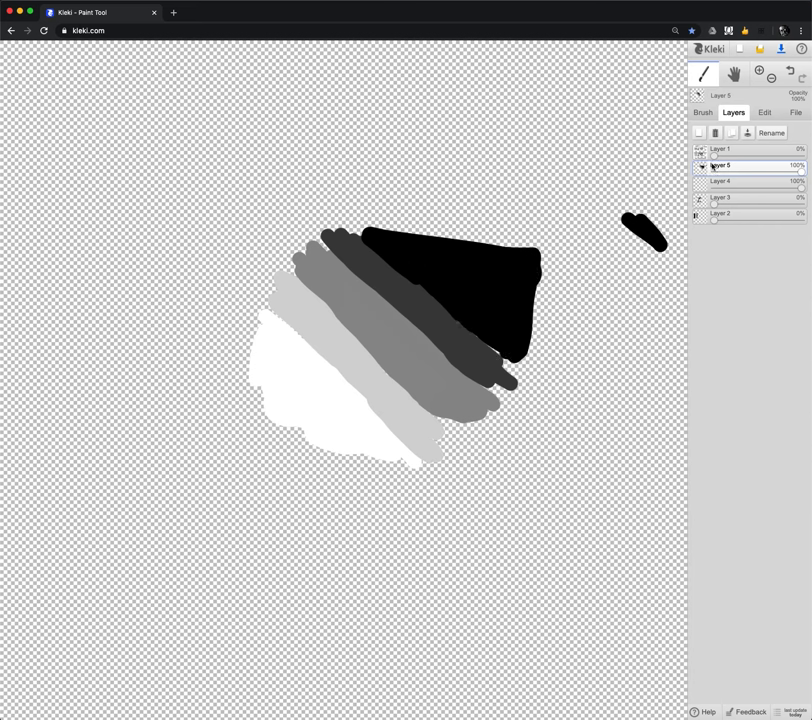
- Raise Layer 1's opacity to 97% and apply a Triangle Blur with radius 70 to Layer 5
drag(716, 153, 718, 152)
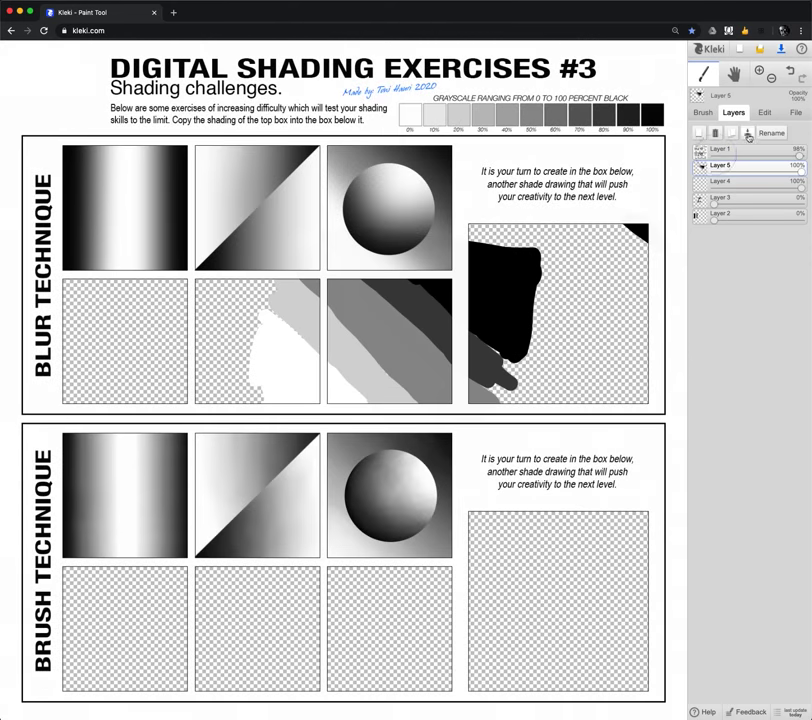
click(765, 114)
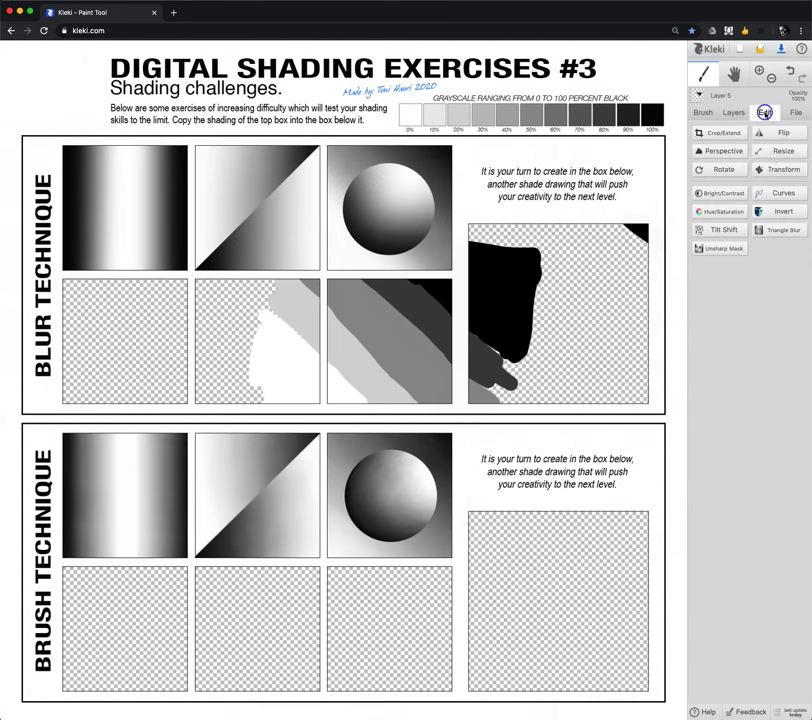
click(781, 231)
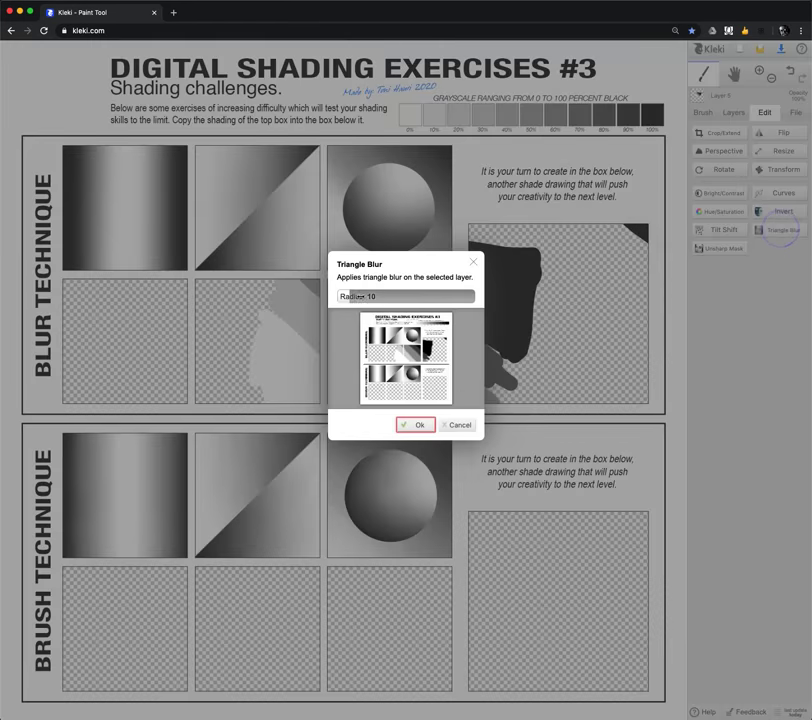
click(347, 296)
drag(385, 298, 428, 297)
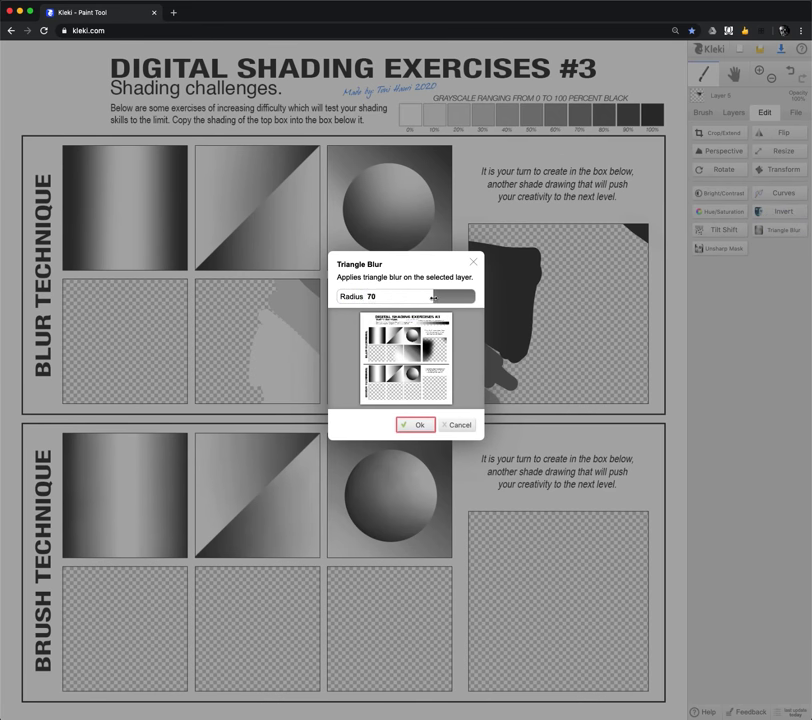
click(413, 425)
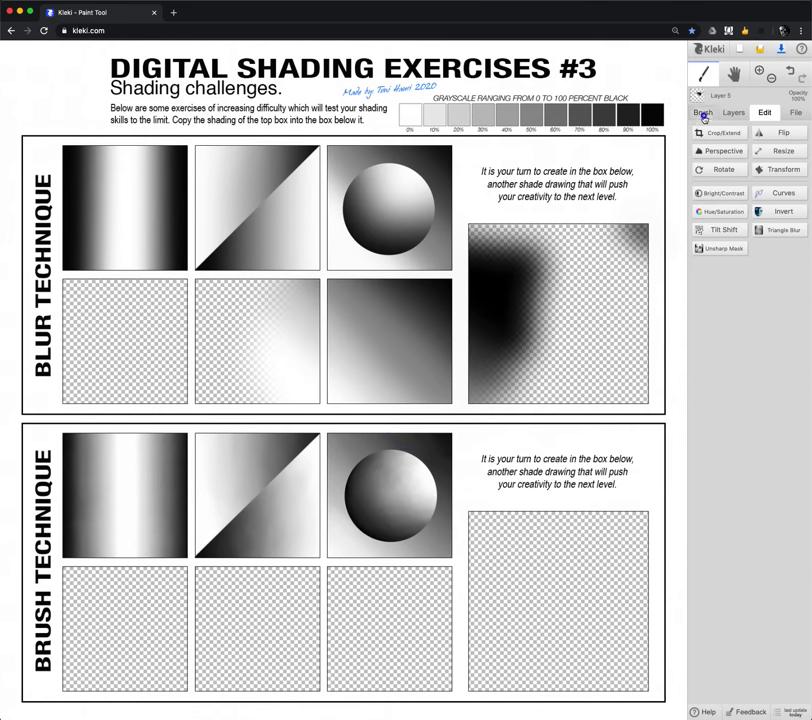
- Erase a circle from the middle of the third Blur Technique box using the eraser at size 199 and opacity 100
click(704, 117)
click(795, 323)
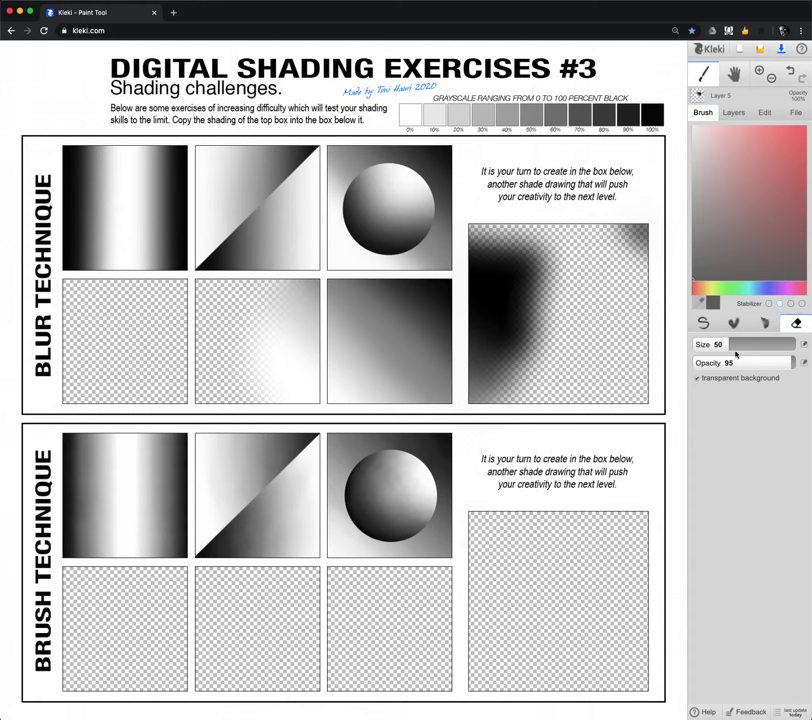
drag(726, 344, 764, 345)
click(789, 363)
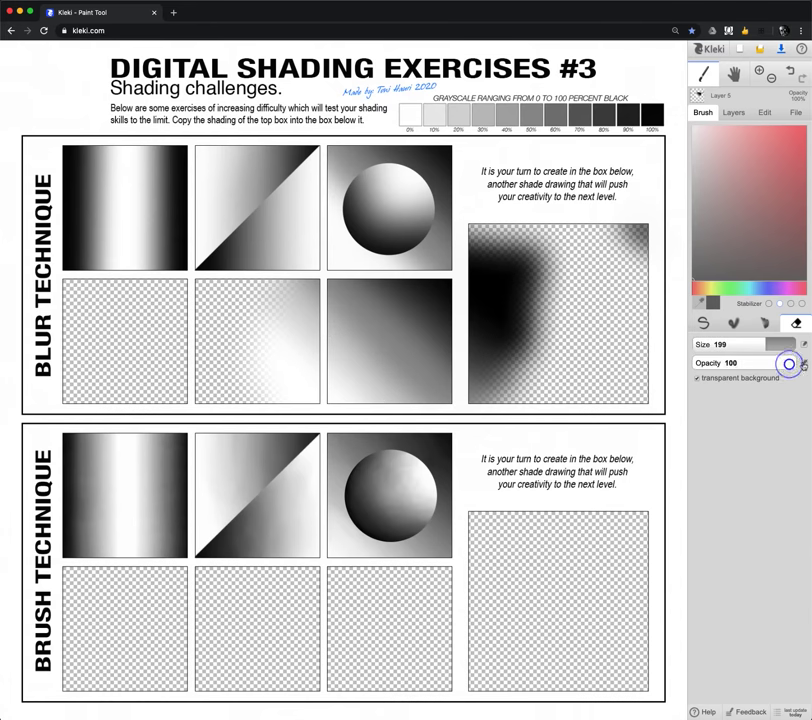
click(389, 342)
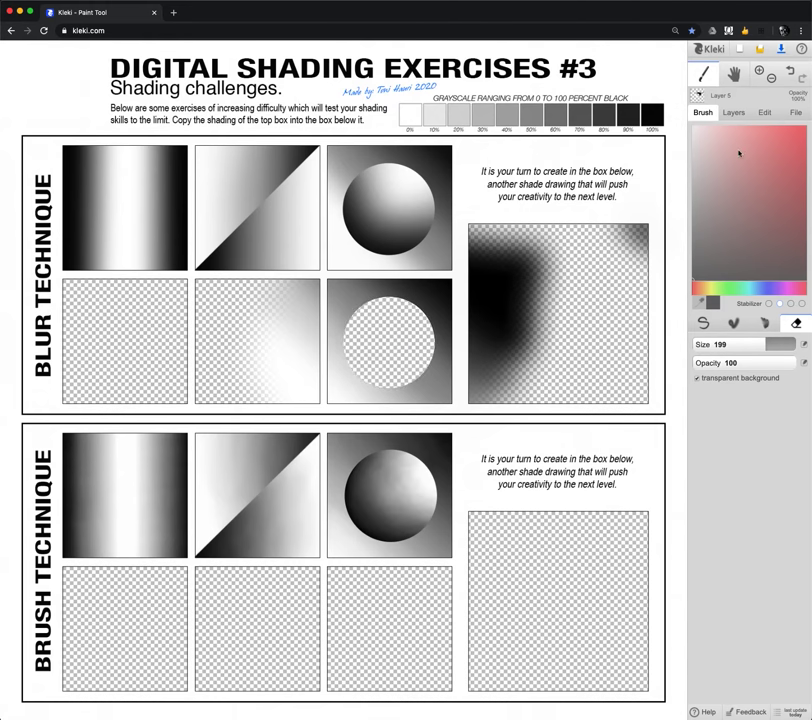
- On Layer 4, paint a 0% white highlight in the upper-right part of the circle with the size 30 brush
click(734, 113)
click(726, 181)
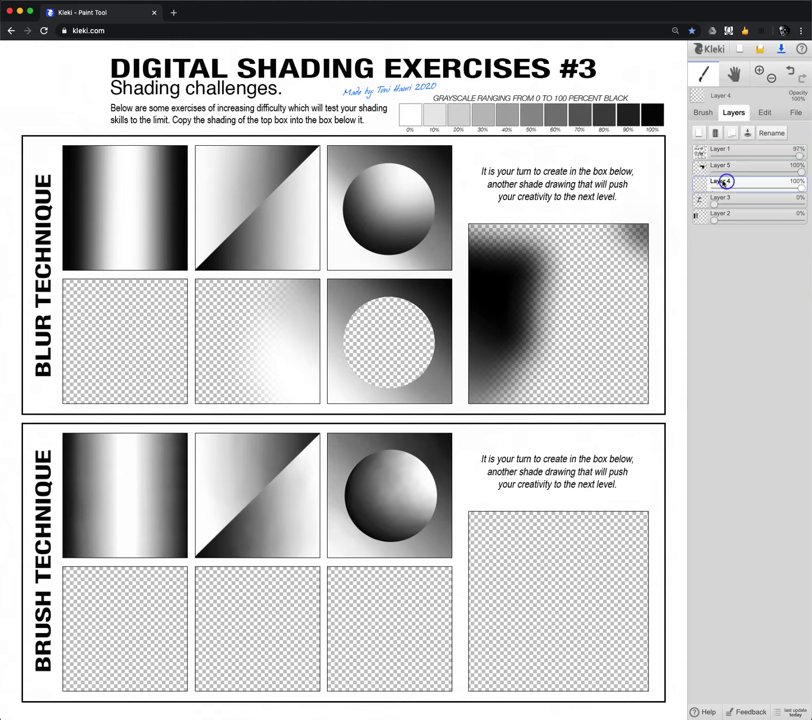
mouse_move(700, 185)
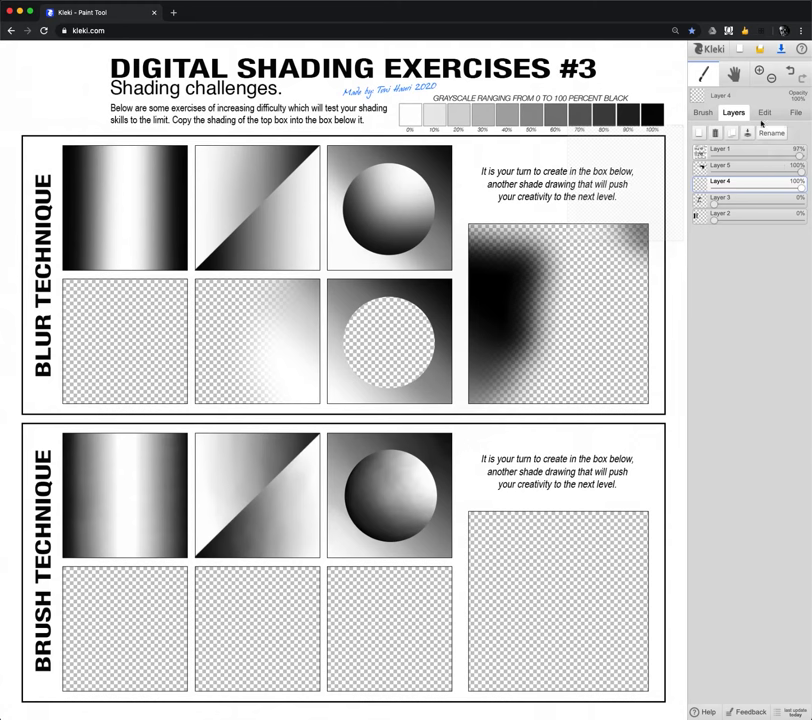
click(703, 113)
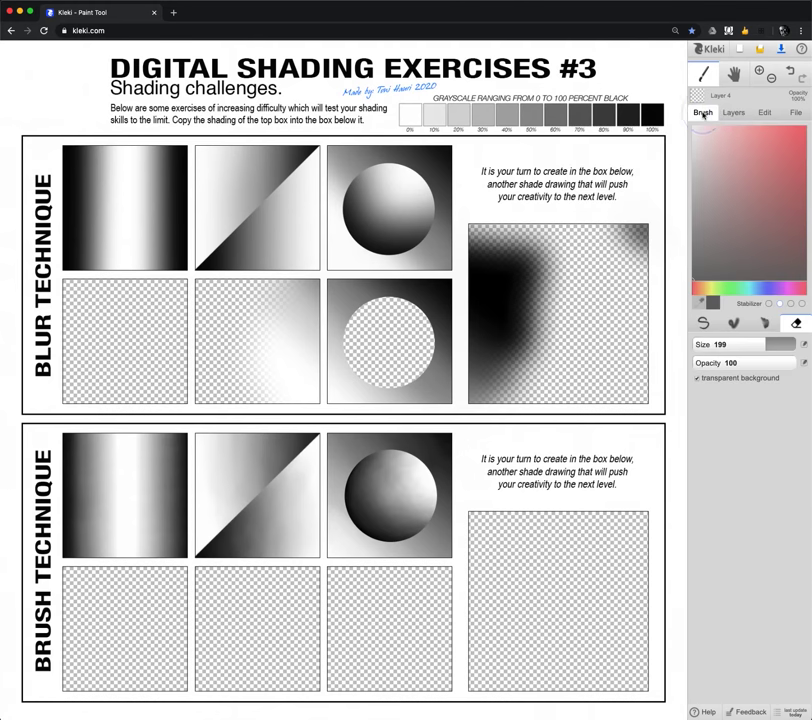
click(702, 321)
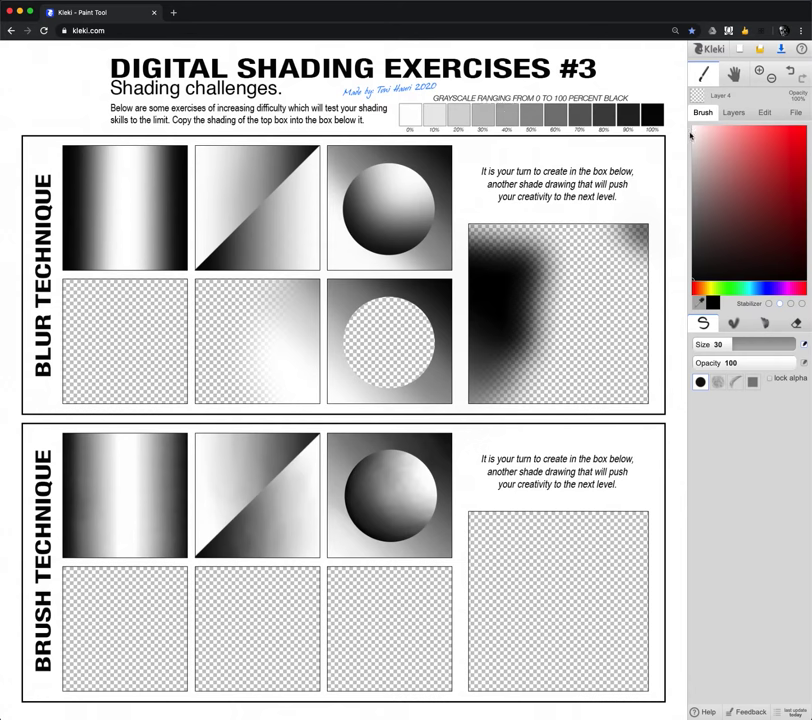
click(411, 114)
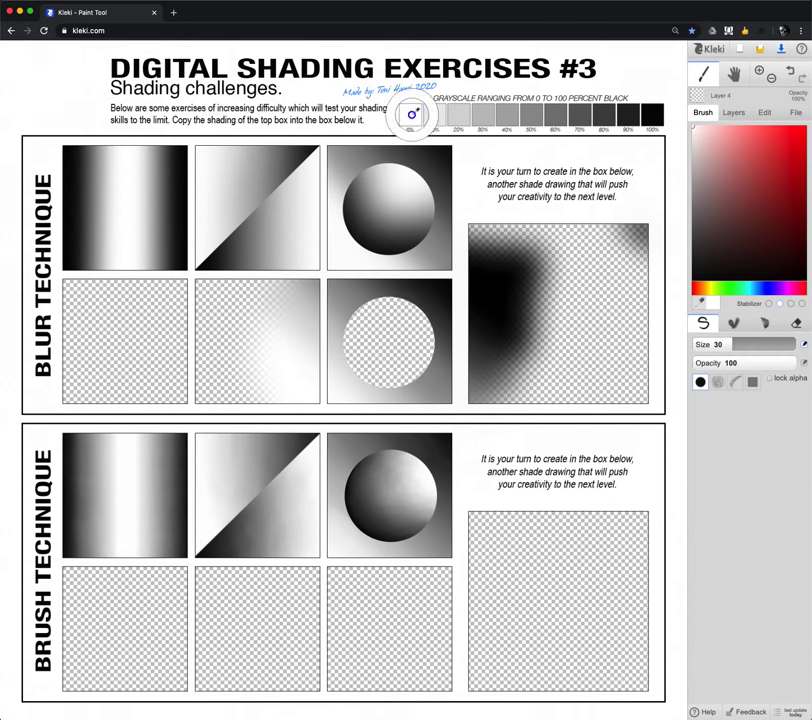
mouse_move(402, 305)
mouse_down()
mouse_move(406, 290)
mouse_move(391, 315)
mouse_move(391, 337)
mouse_move(425, 318)
mouse_up()
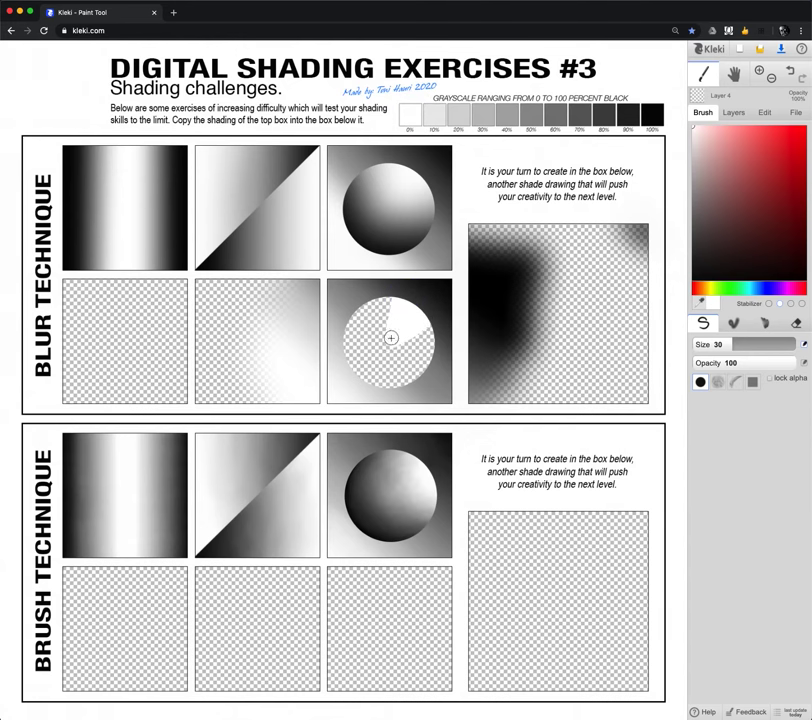
- Paint V-shaped bands of 20% and 50% gray around the white highlight in the circle on Layer 4
alt+click(457, 120)
mouse_move(381, 285)
mouse_down()
mouse_move(380, 342)
mouse_move(417, 335)
mouse_move(446, 313)
mouse_up()
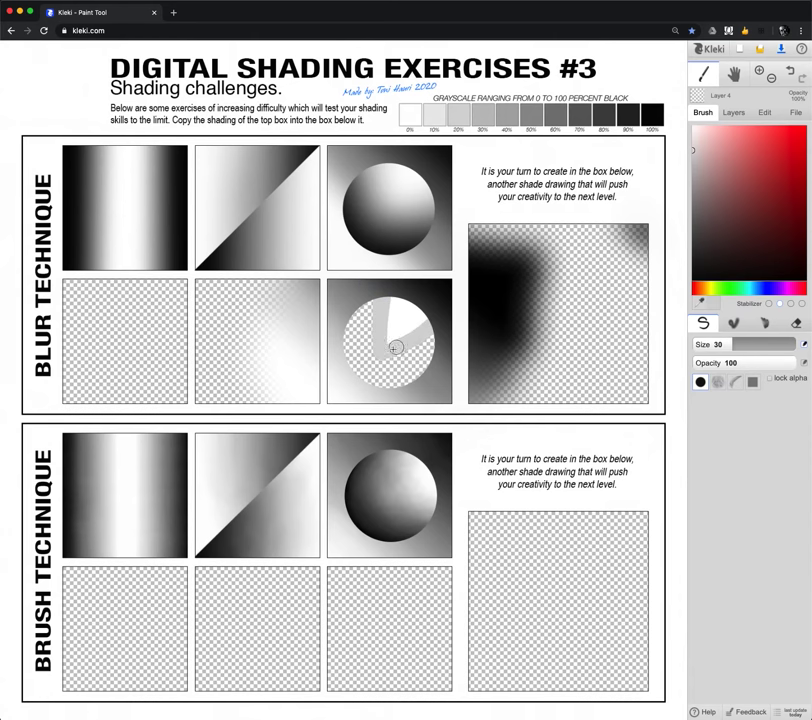
alt+click(535, 116)
mouse_move(368, 301)
mouse_down()
mouse_move(372, 363)
mouse_move(436, 330)
mouse_up()
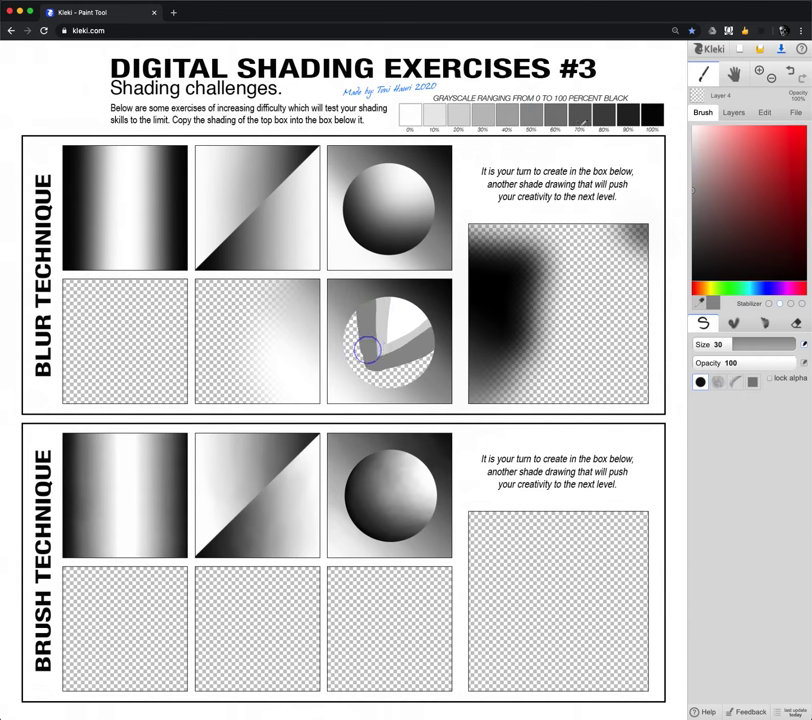
- Add an 80% gray band and a 100% black band along the lower-left and bottom of the circle on Layer 4
alt+click(603, 116)
mouse_move(352, 315)
mouse_down()
mouse_move(365, 365)
mouse_move(380, 372)
mouse_move(445, 330)
mouse_up()
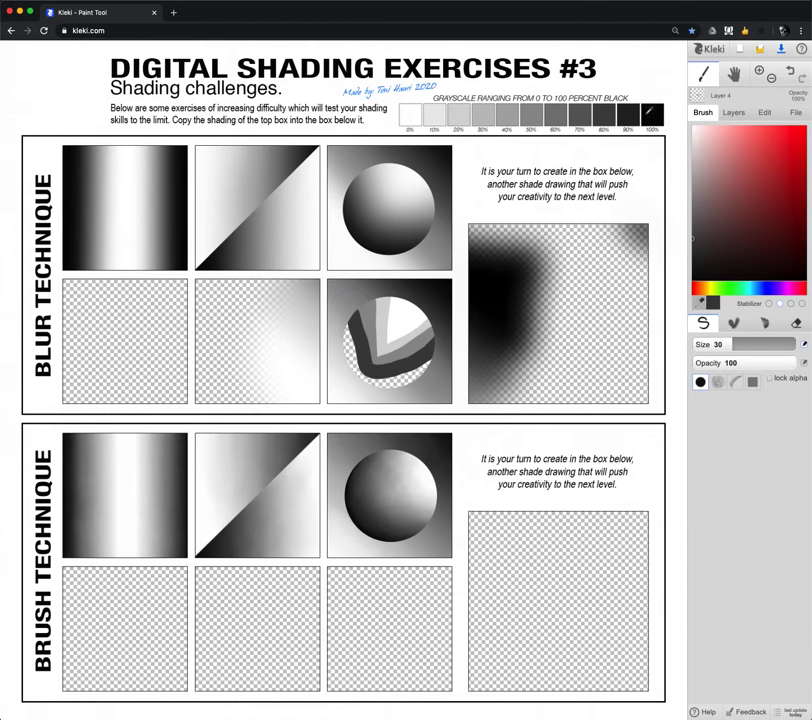
alt+click(651, 116)
mouse_move(435, 362)
mouse_down()
mouse_move(388, 383)
mouse_move(363, 381)
mouse_up()
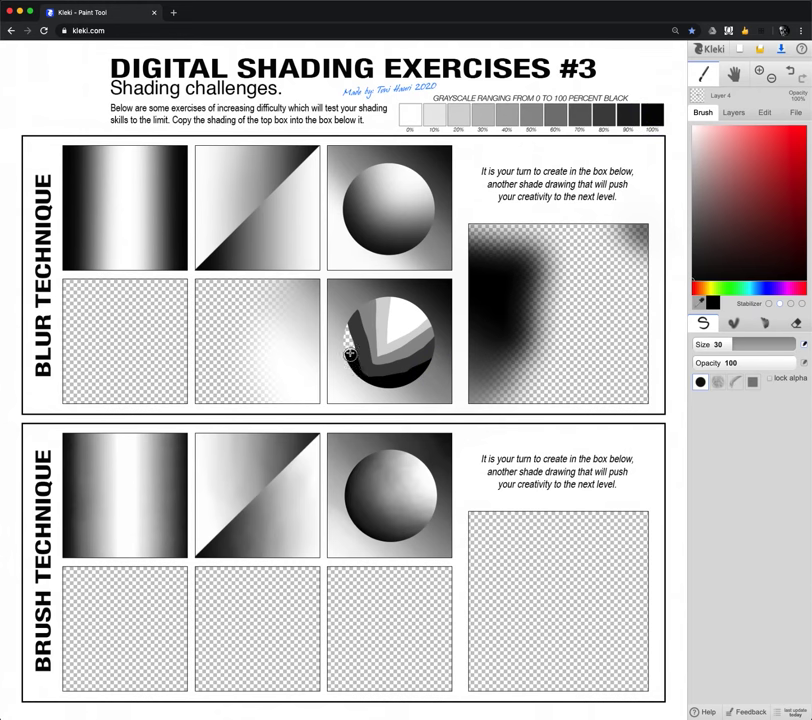
- Set Layer 5's opacity to 0%, then extend the 20% and 50% gray bands on Layer 4 past the third Blur Technique box's edges
click(733, 113)
drag(799, 171, 713, 171)
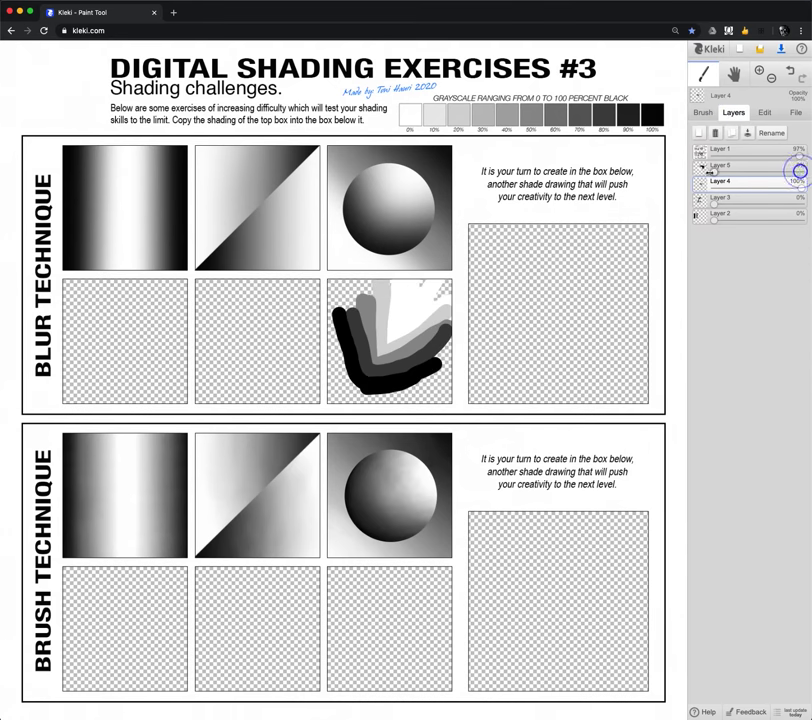
click(703, 112)
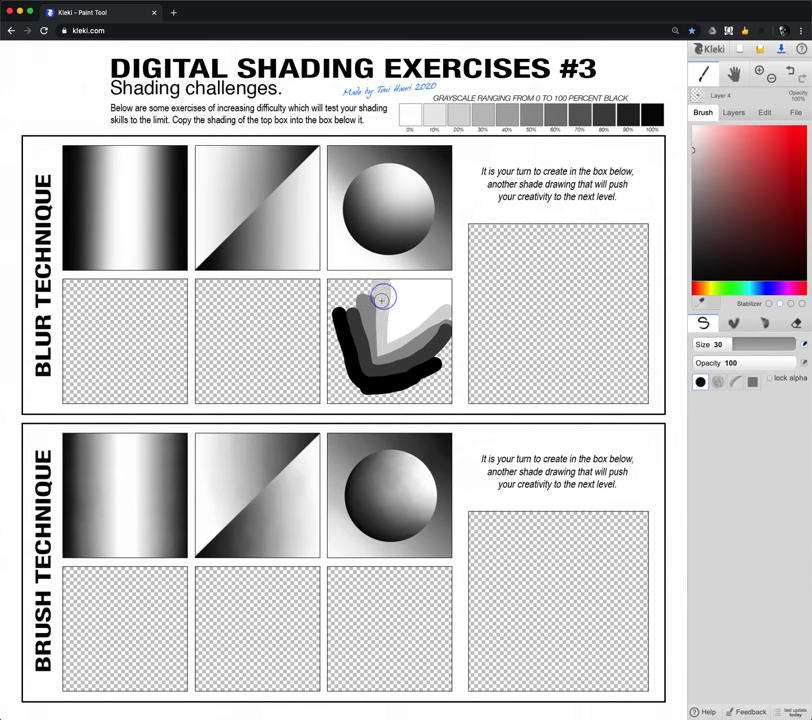
drag(422, 331, 504, 264)
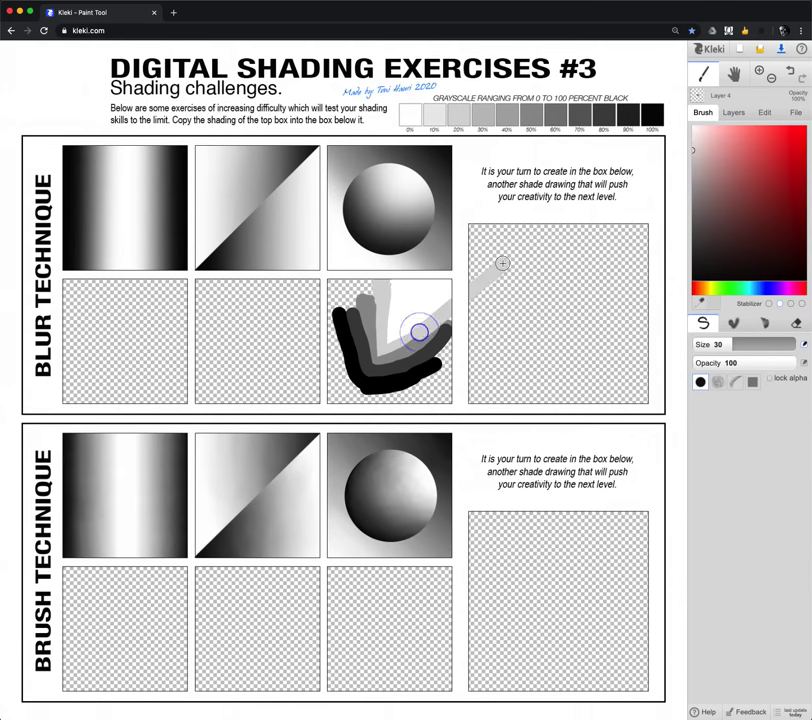
alt+click(422, 342)
drag(421, 342, 510, 265)
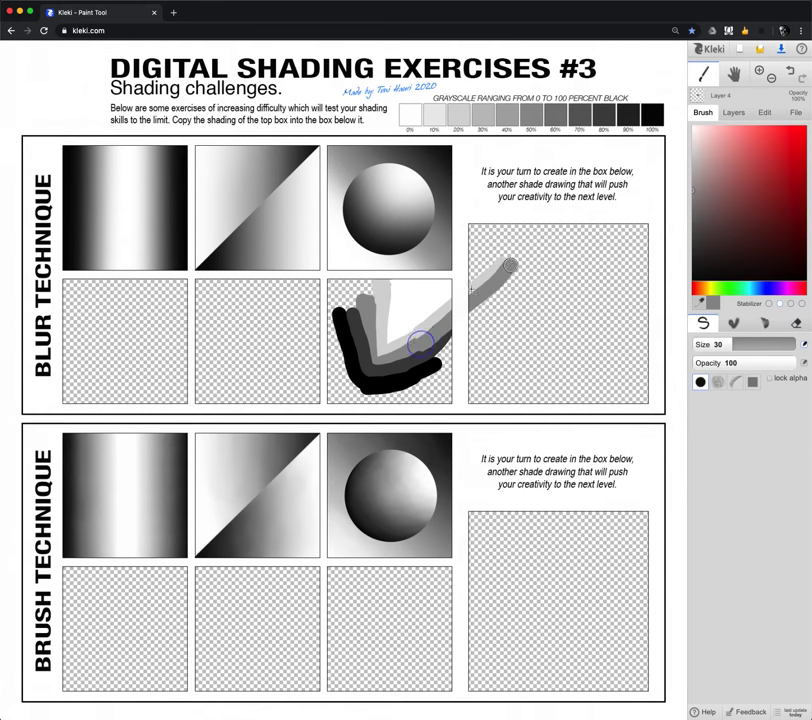
mouse_move(363, 306)
mouse_down()
mouse_move(364, 281)
mouse_move(357, 288)
mouse_move(350, 270)
mouse_up()
- Extend the 80% gray band past the third box's edges on Layer 4 and fill the remaining outer area with 100% black
alt+click(360, 329)
drag(356, 330, 339, 270)
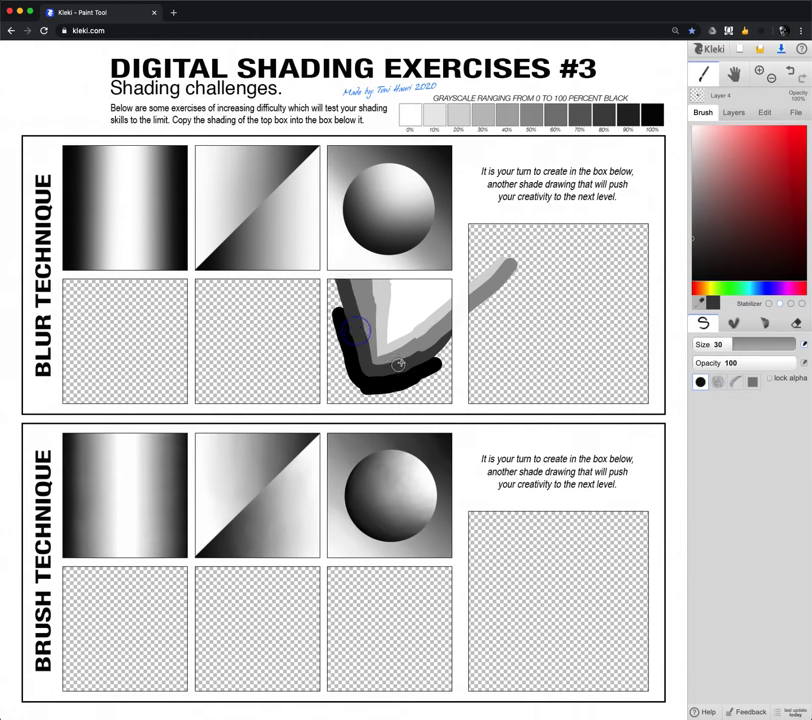
mouse_move(409, 365)
mouse_down()
mouse_move(500, 300)
mouse_move(453, 336)
mouse_move(492, 301)
mouse_up()
mouse_move(428, 369)
mouse_down()
mouse_move(405, 395)
mouse_move(449, 400)
mouse_move(479, 342)
mouse_move(464, 349)
mouse_move(464, 383)
mouse_move(372, 400)
mouse_move(325, 389)
mouse_move(325, 341)
mouse_move(348, 342)
mouse_move(342, 359)
mouse_move(333, 347)
mouse_move(339, 337)
mouse_move(329, 280)
mouse_up()
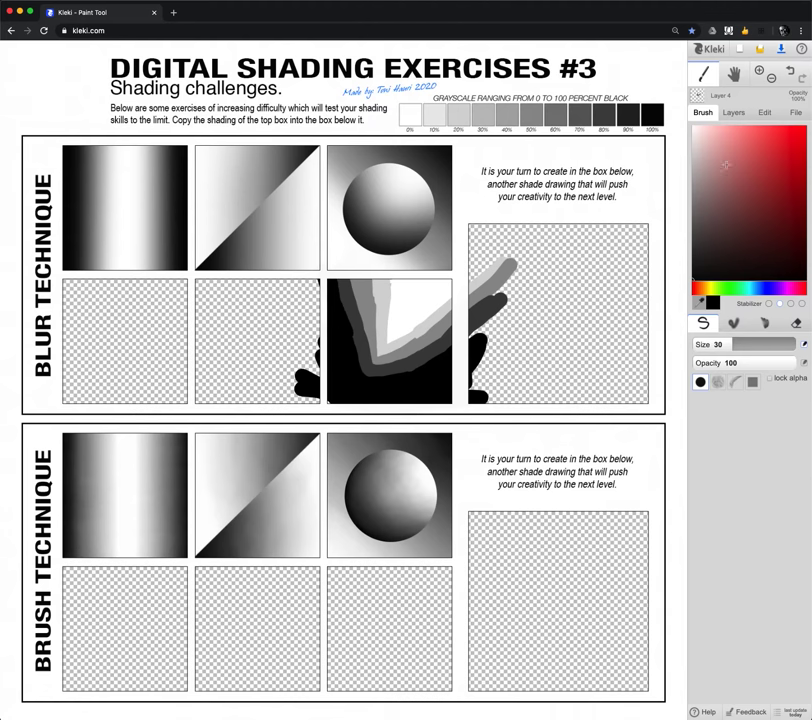
- Apply a Triangle Blur with radius 70 to Layer 4 and restore Layer 5's opacity to 100%
click(764, 112)
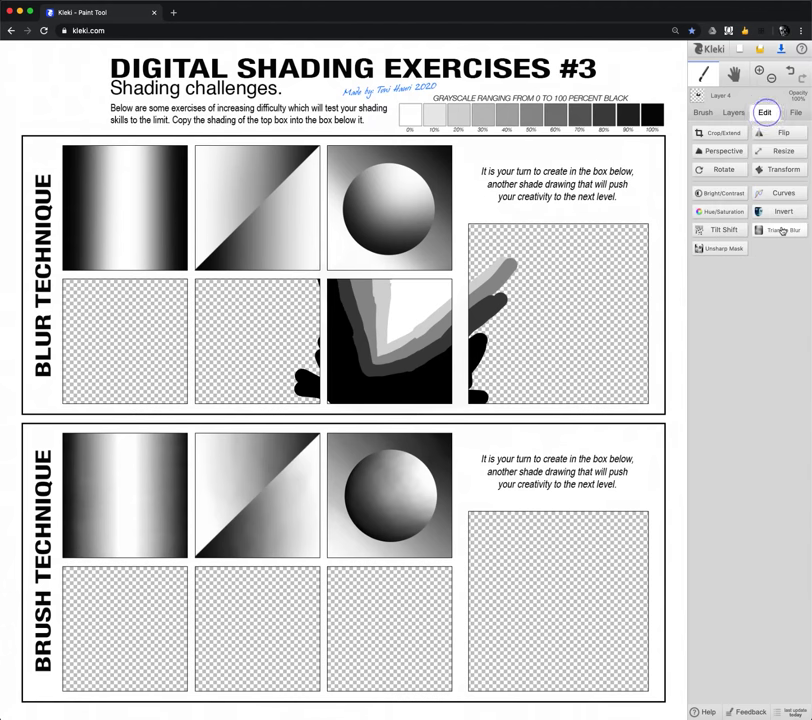
click(783, 230)
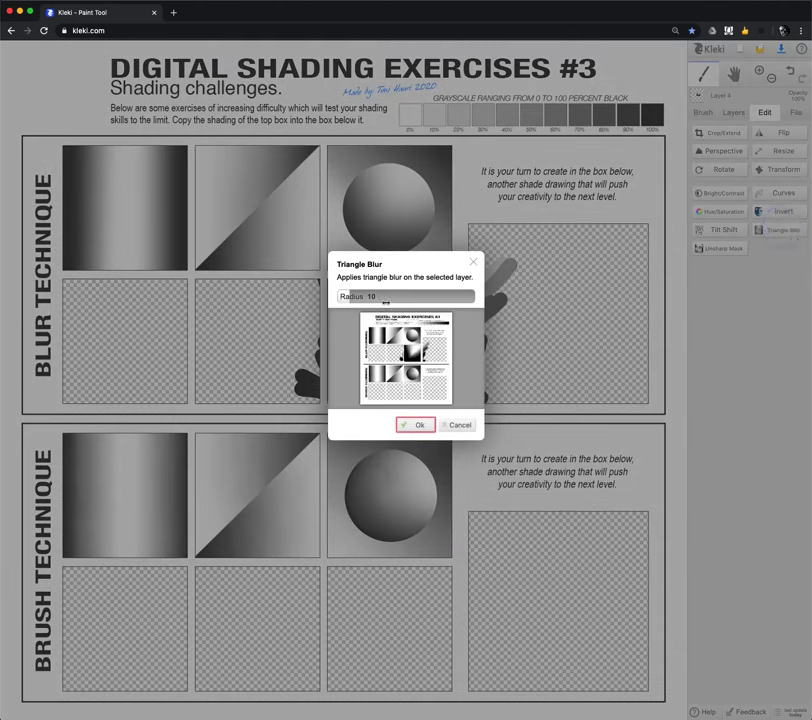
drag(348, 297, 434, 298)
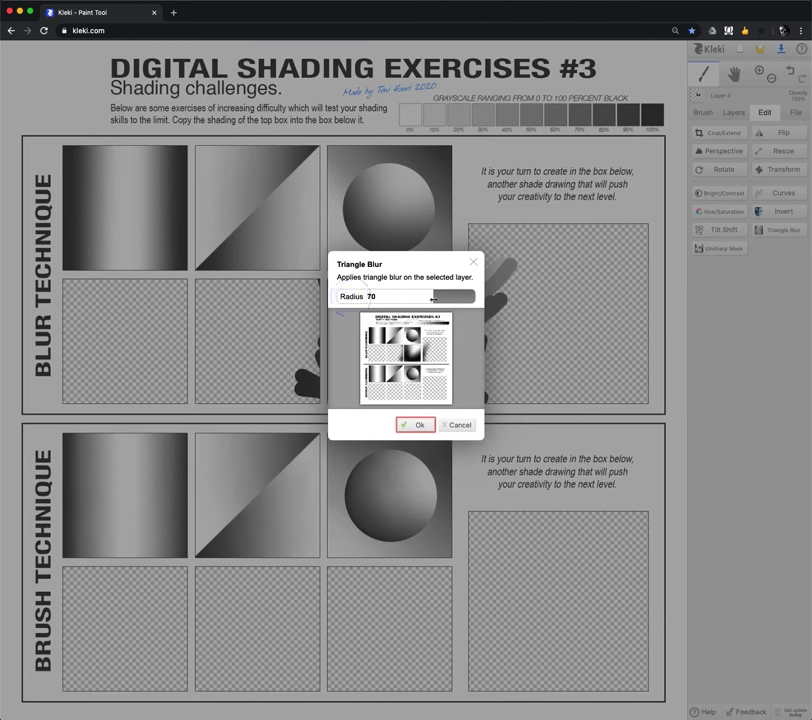
click(414, 425)
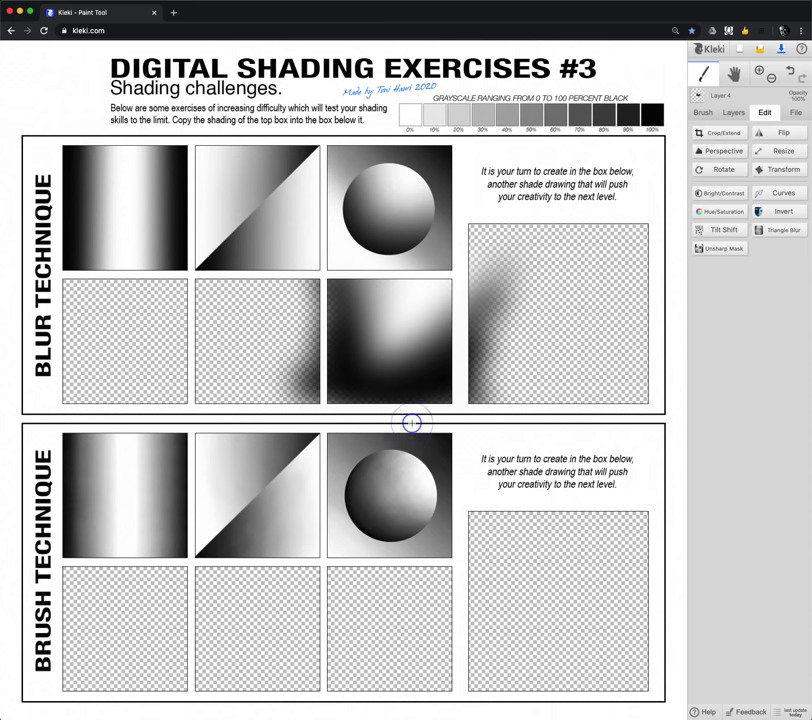
click(733, 112)
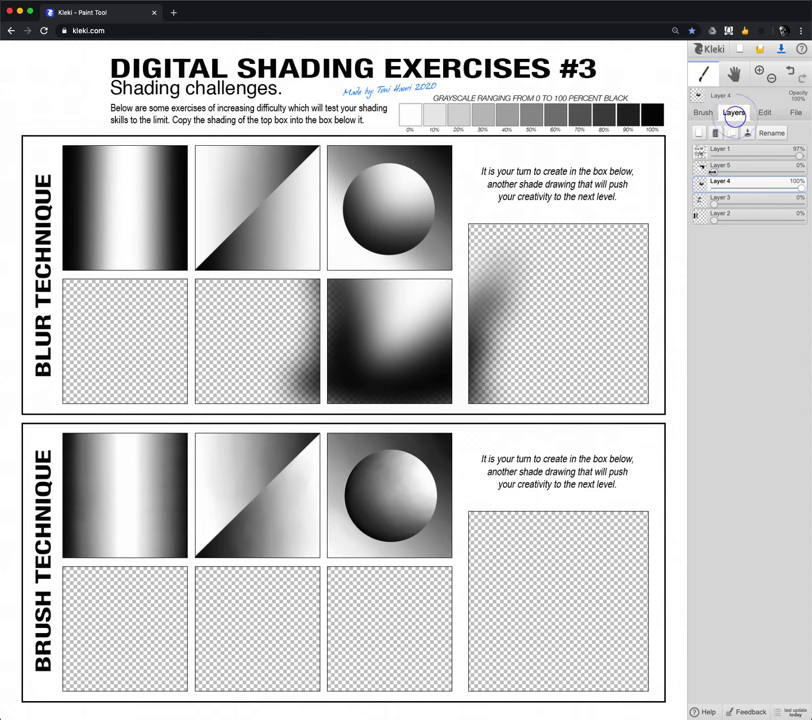
drag(712, 171, 800, 172)
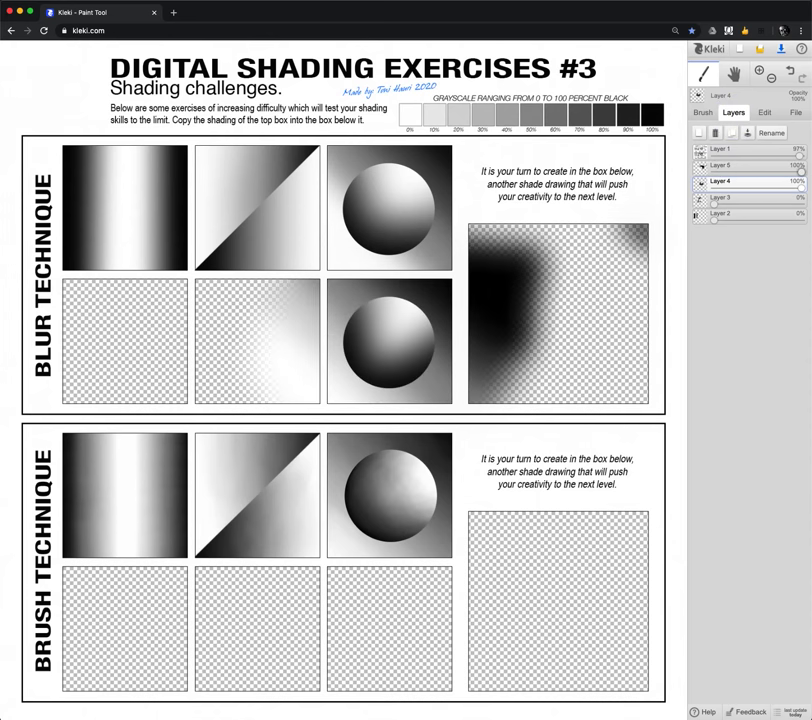
- On Layer 5, erase the blurred overflow inside the large Blur Technique box using the eraser at size 54
click(752, 168)
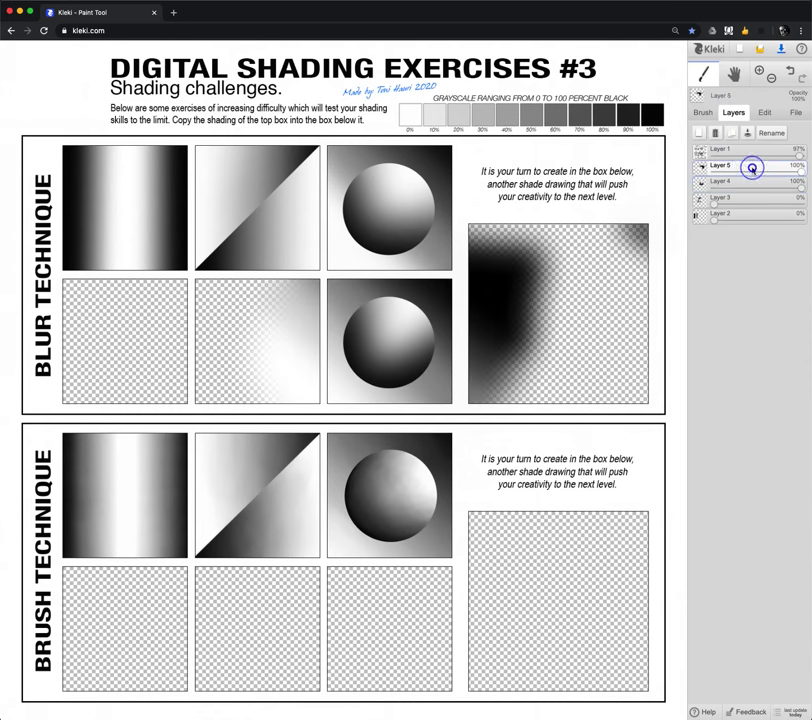
click(707, 112)
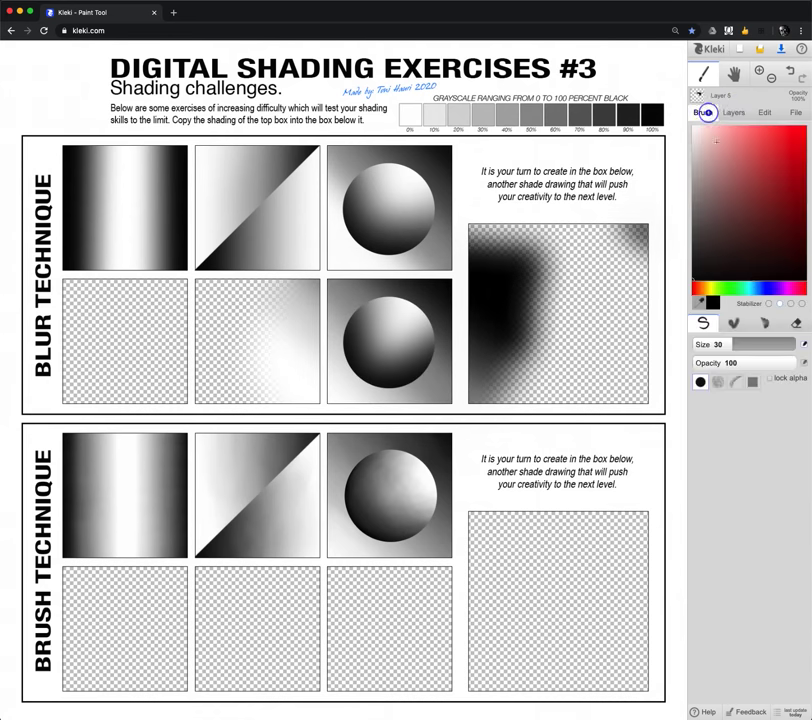
click(797, 323)
drag(763, 344, 730, 344)
mouse_move(480, 240)
mouse_down()
mouse_move(480, 294)
mouse_move(478, 228)
mouse_move(471, 386)
mouse_move(500, 225)
mouse_move(524, 388)
mouse_move(552, 240)
mouse_move(638, 234)
mouse_move(595, 256)
mouse_up()
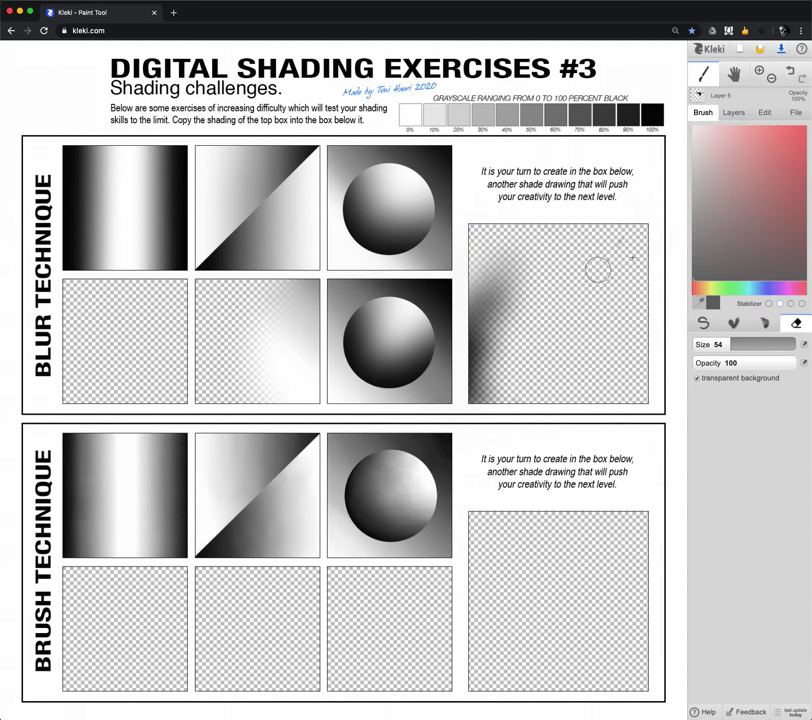
mouse_move(315, 270)
mouse_down()
mouse_move(309, 419)
mouse_move(293, 386)
mouse_up()
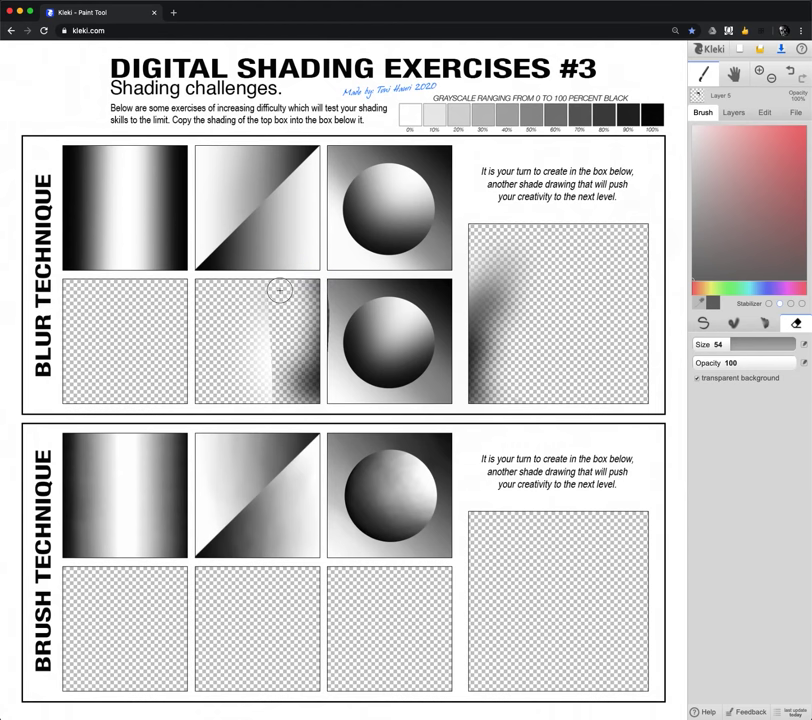
click(787, 71)
click(790, 71)
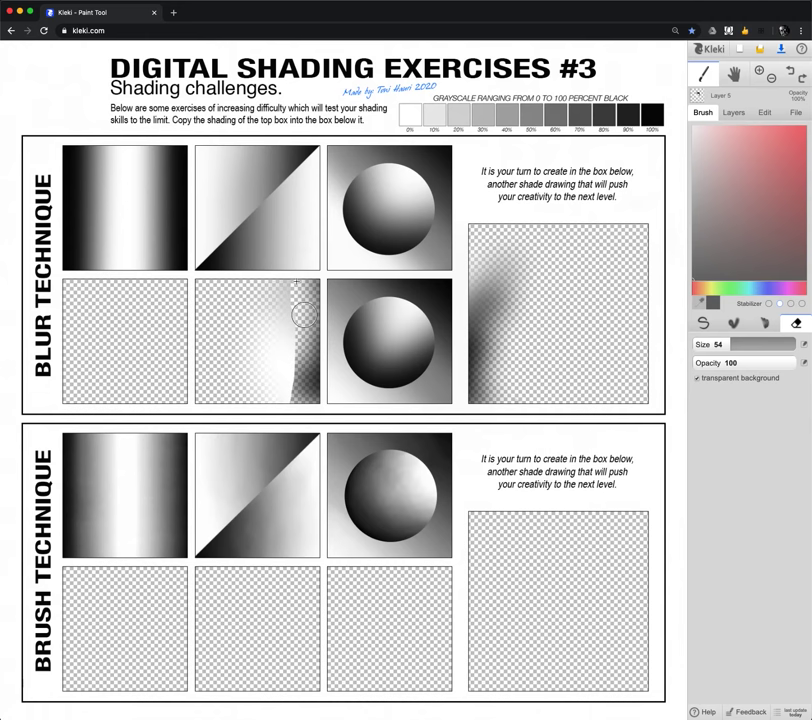
- Erase Layer 5's overflow from the second Blur Technique box and Layer 4's overflow from the large and second boxes
mouse_move(304, 315)
mouse_down()
mouse_move(287, 379)
mouse_move(277, 337)
mouse_move(248, 313)
mouse_move(257, 301)
mouse_move(285, 403)
mouse_up()
click(735, 113)
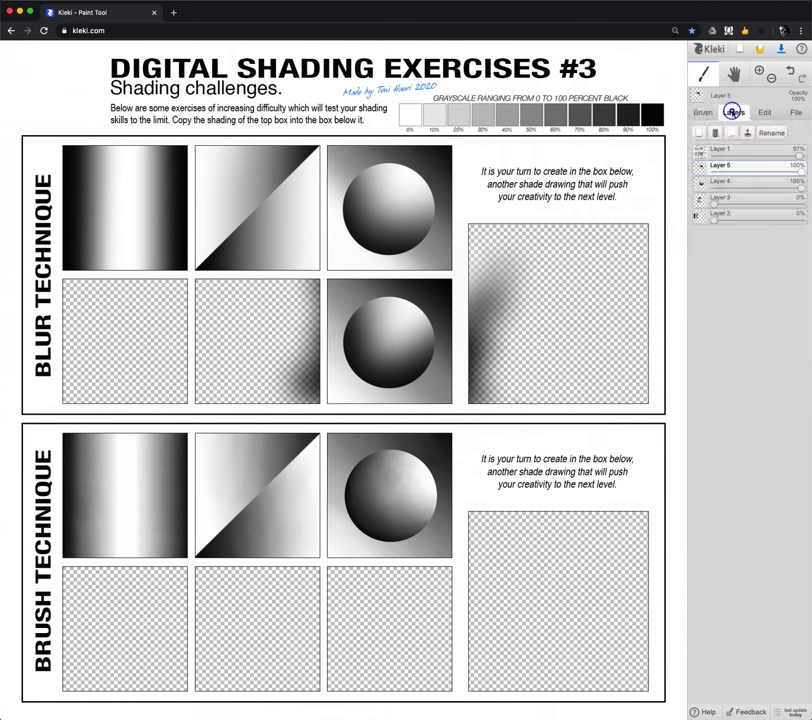
click(724, 181)
mouse_move(480, 266)
mouse_down()
mouse_move(522, 307)
mouse_move(515, 340)
mouse_move(486, 313)
mouse_move(479, 260)
mouse_move(495, 386)
mouse_up()
click(480, 277)
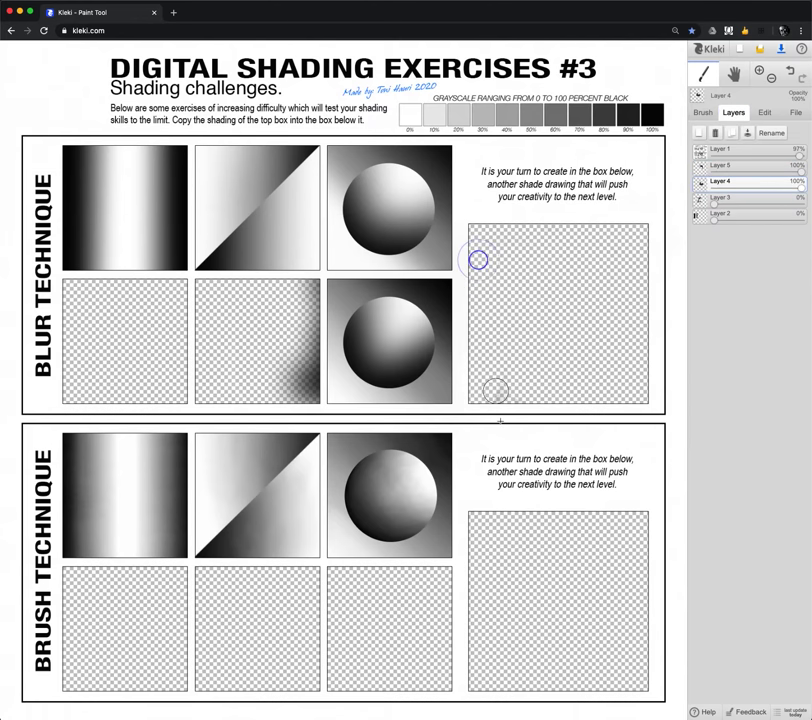
mouse_move(299, 308)
mouse_down()
mouse_move(303, 409)
mouse_move(279, 360)
mouse_up()
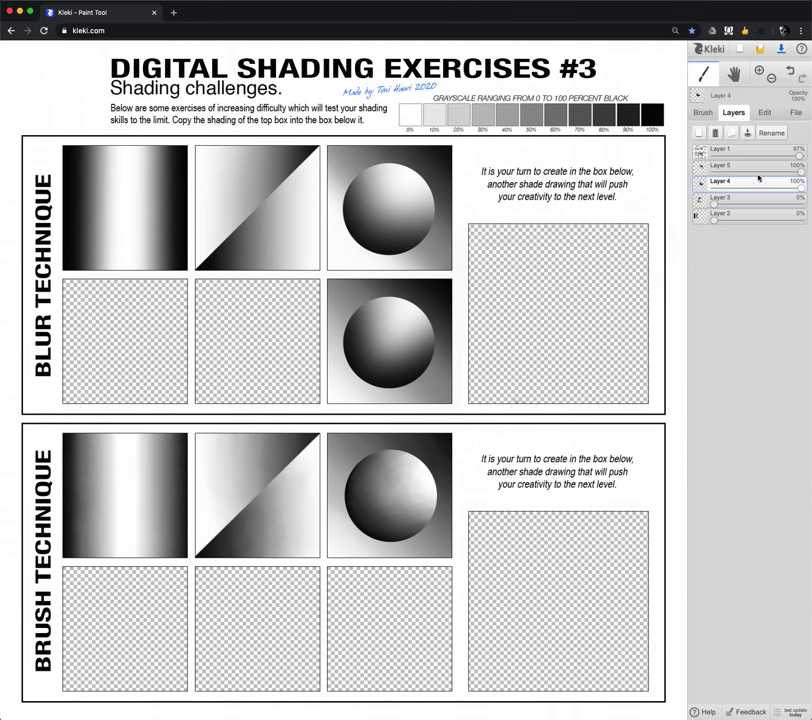
- Restore Layers 3 and 2 to 100% opacity and merge Layer 5 with Layer 4 underneath
drag(715, 203, 800, 204)
drag(715, 220, 800, 220)
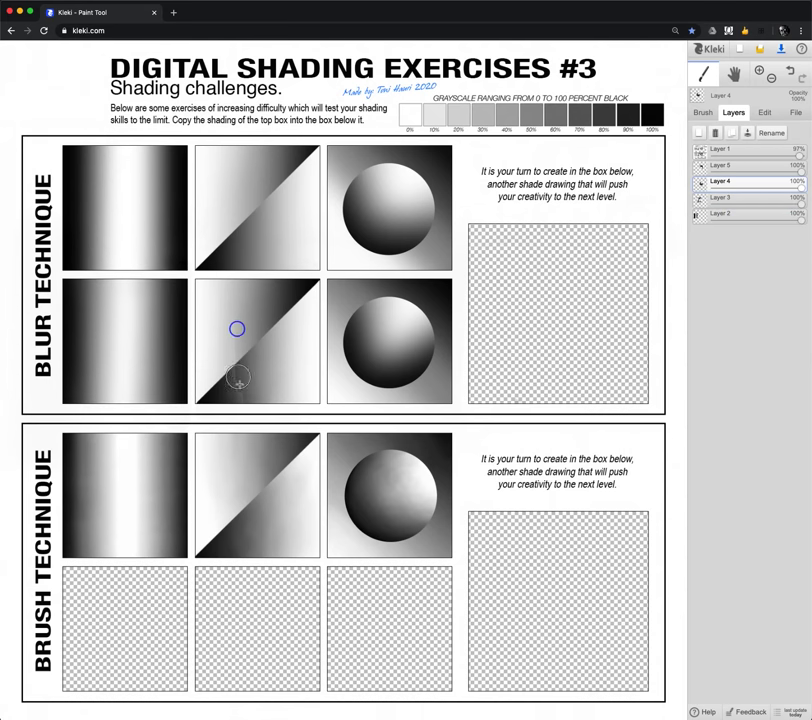
click(740, 166)
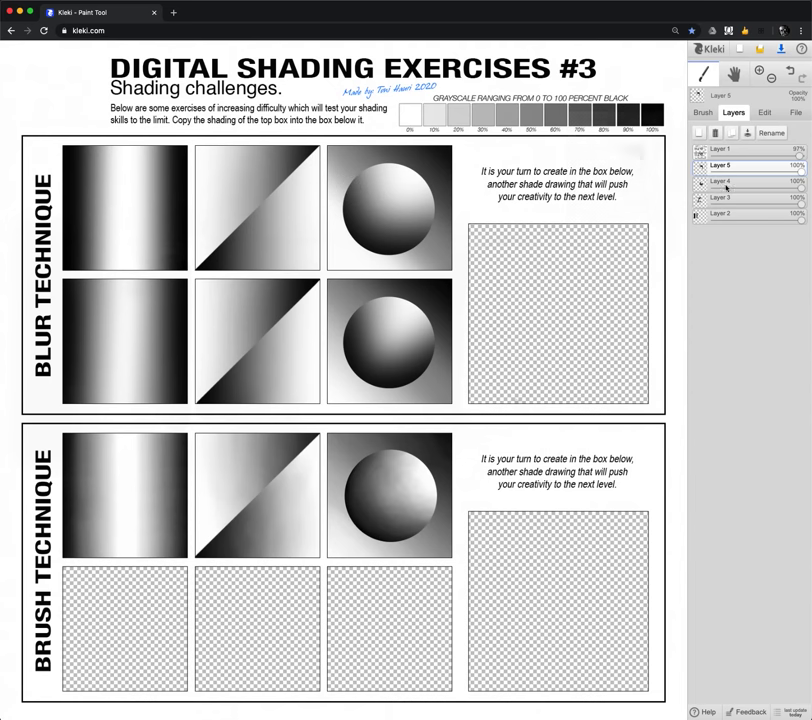
click(747, 133)
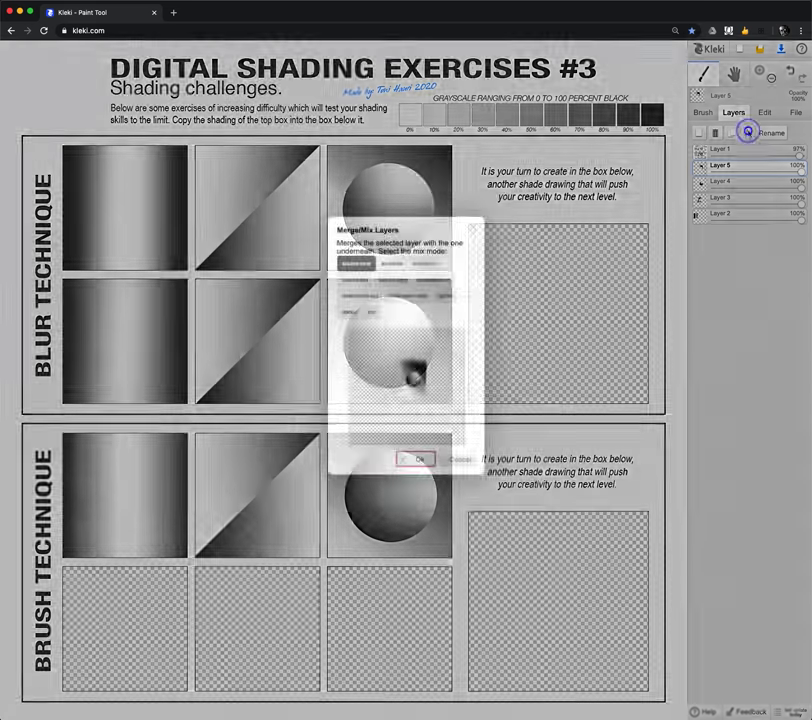
click(414, 461)
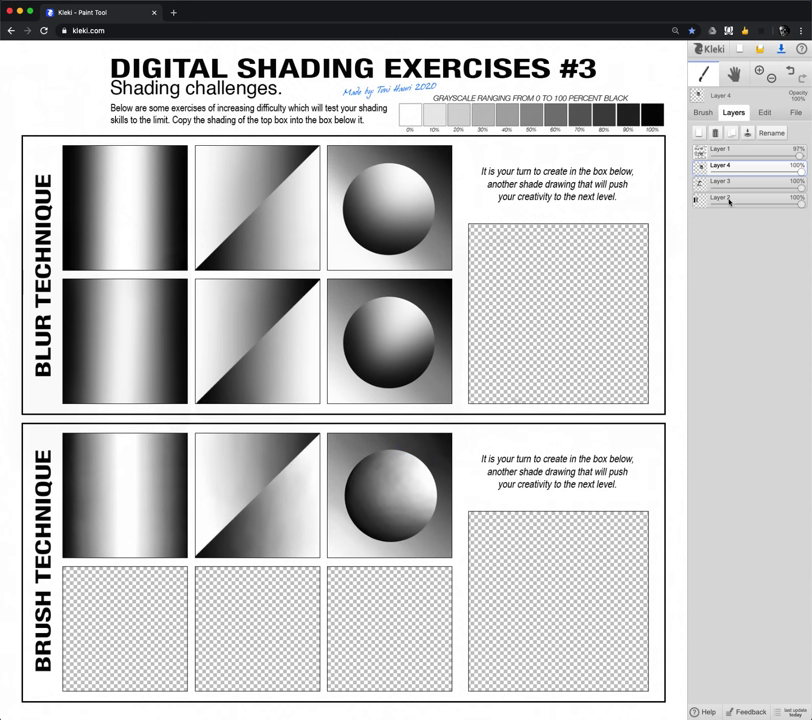
- Add a new layer above Layer 4 and set the blending brush to size 30, opacity 100 and blending 0
drag(801, 203, 801, 172)
click(700, 134)
click(702, 113)
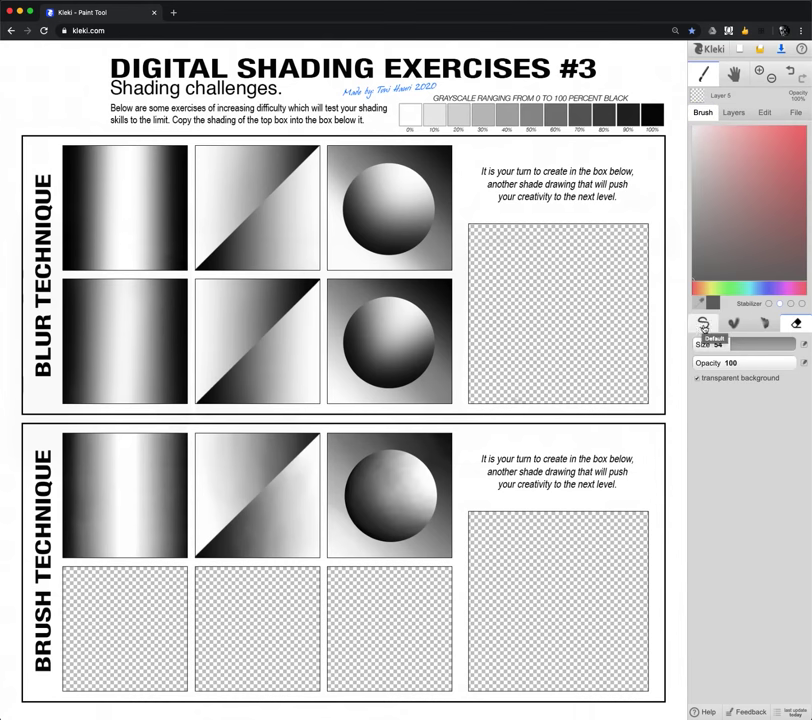
click(733, 322)
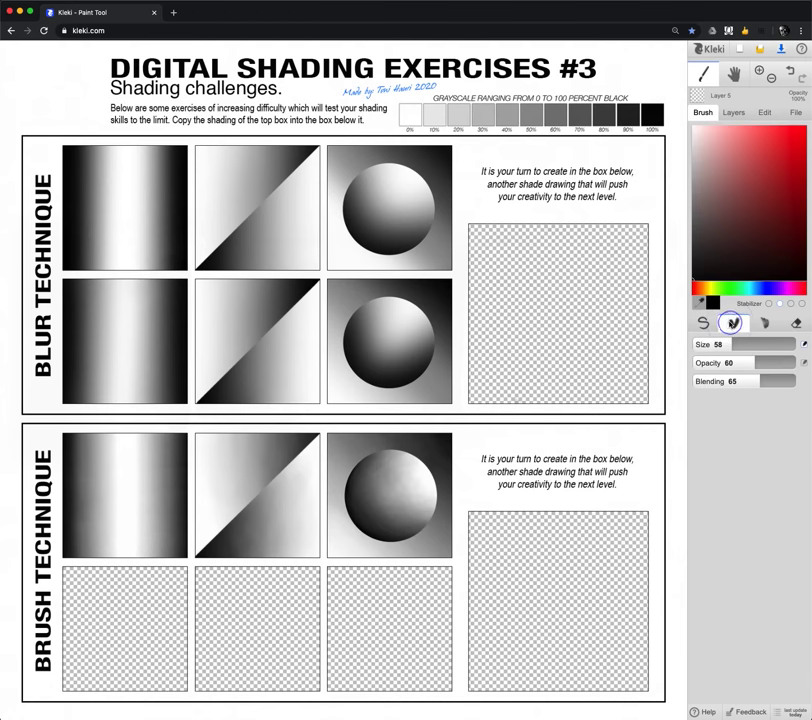
drag(731, 344, 718, 344)
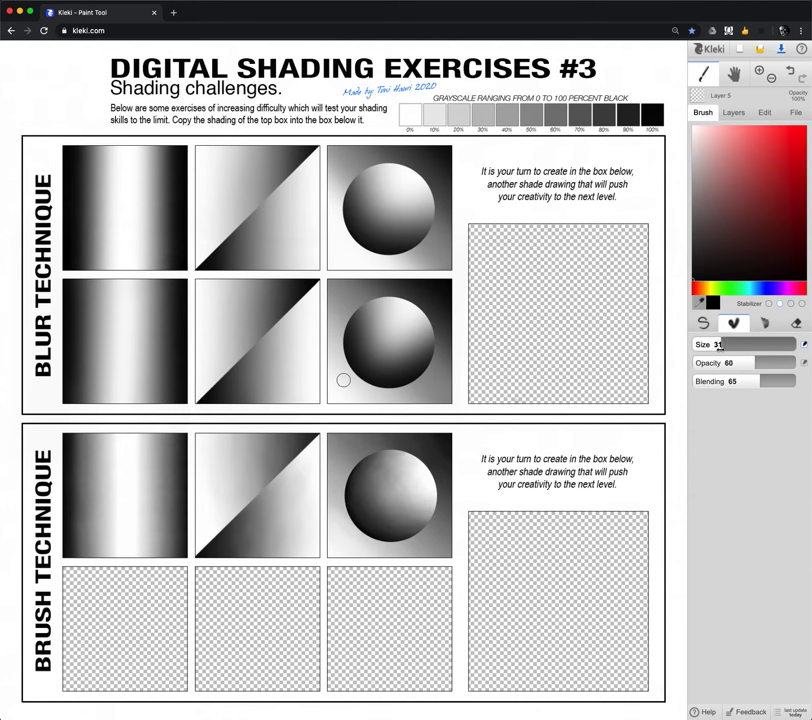
drag(718, 343, 735, 363)
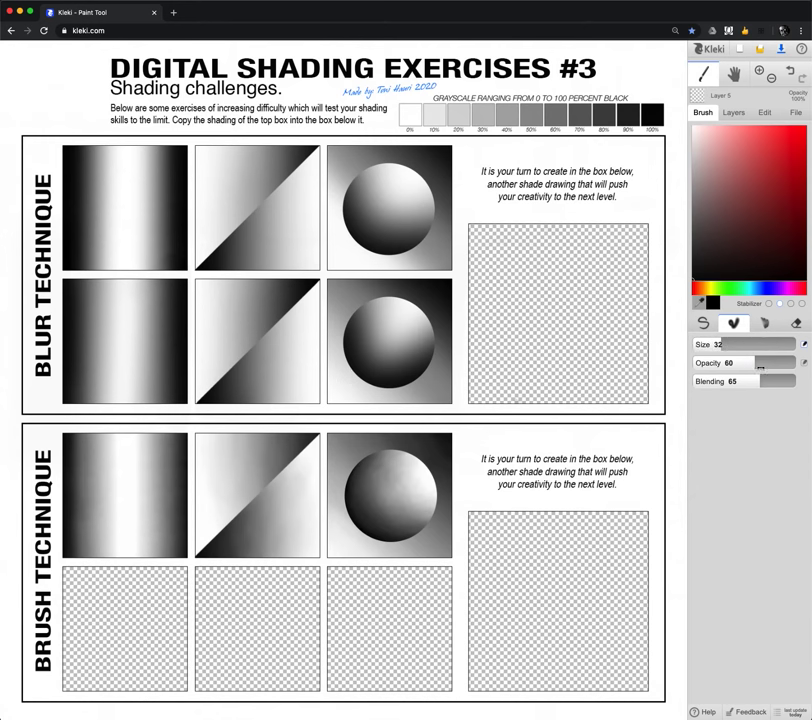
drag(755, 364, 761, 381)
drag(724, 344, 717, 348)
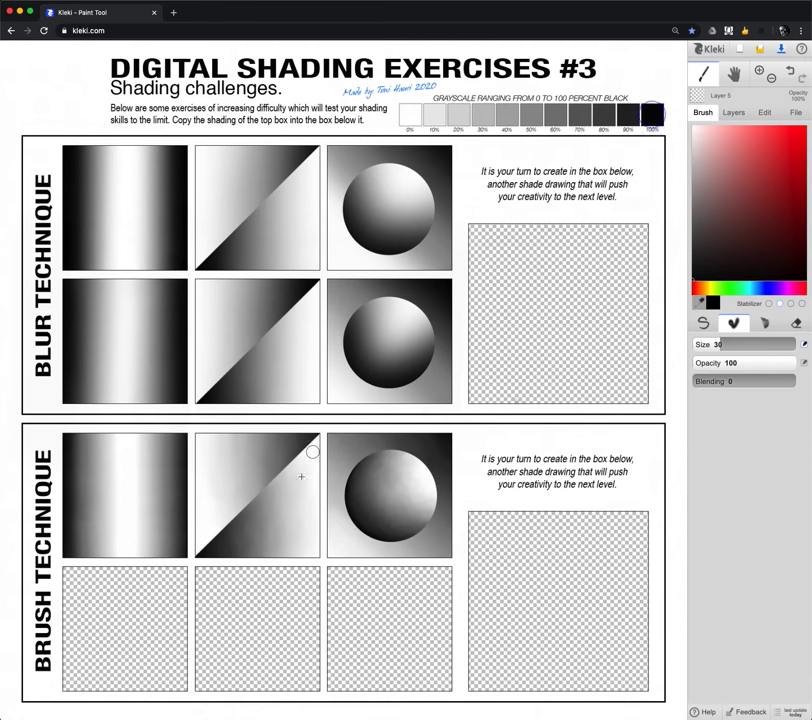
- Paint straight vertical 100% black stripes along both side edges of the first empty Brush Technique box
click(182, 568)
shift+click(182, 692)
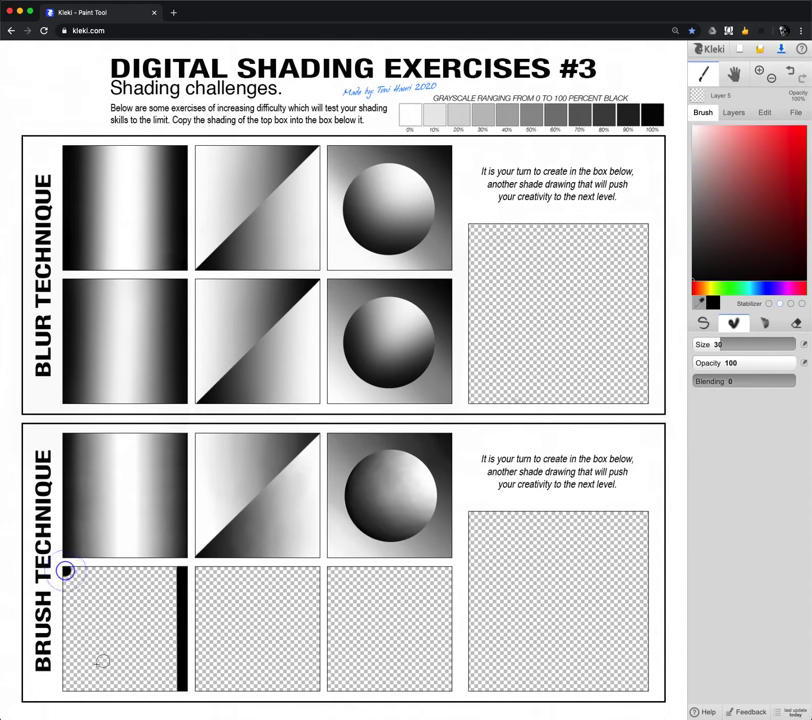
shift+click(65, 688)
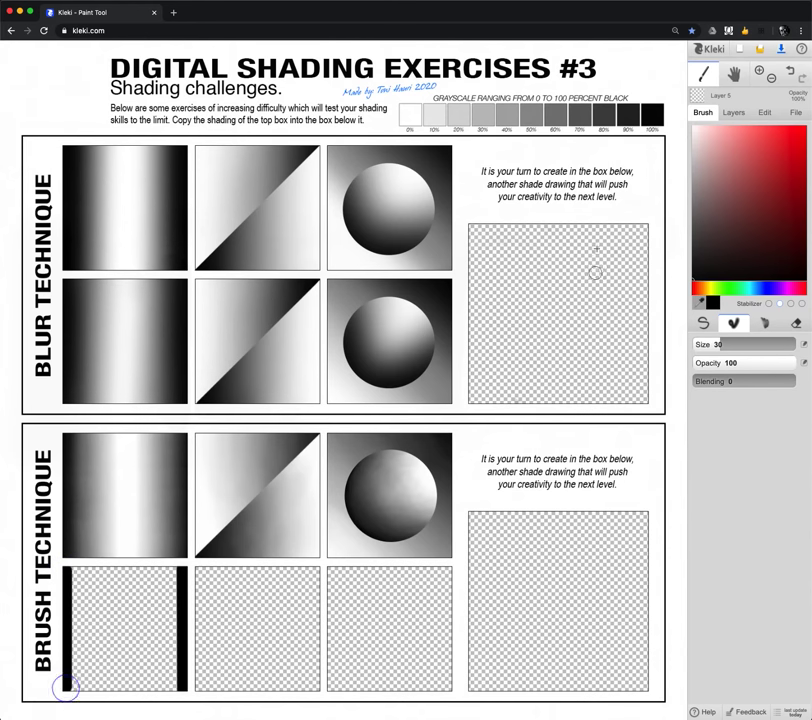
- Paint straight vertical 80% gray stripes just inside both black stripes in the first Brush Technique box
alt+click(604, 118)
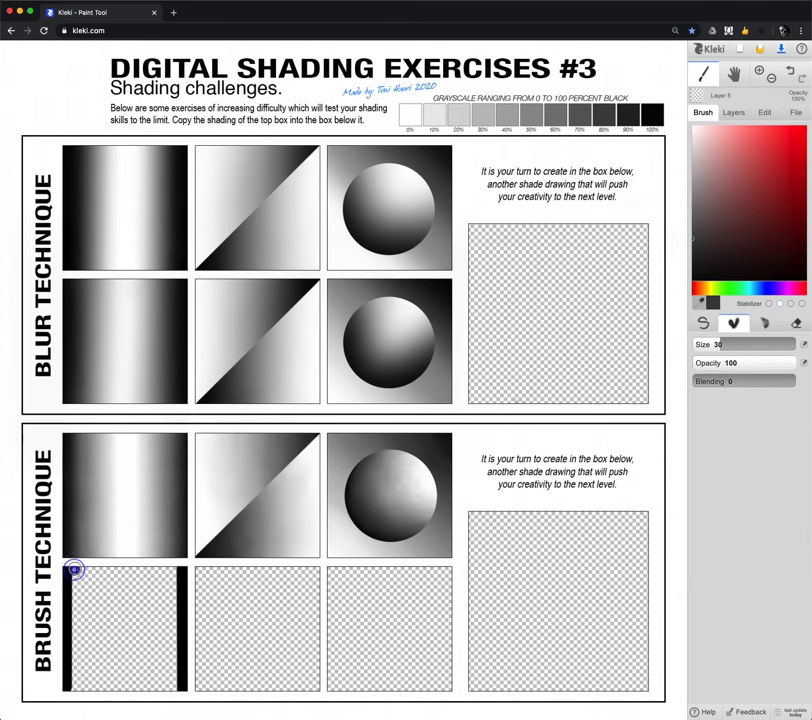
shift+click(73, 688)
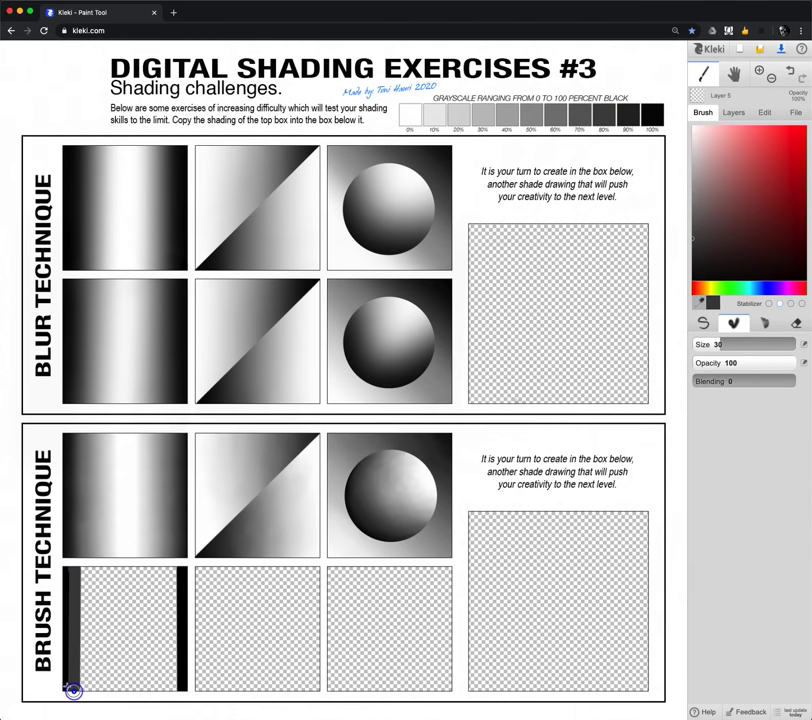
click(172, 566)
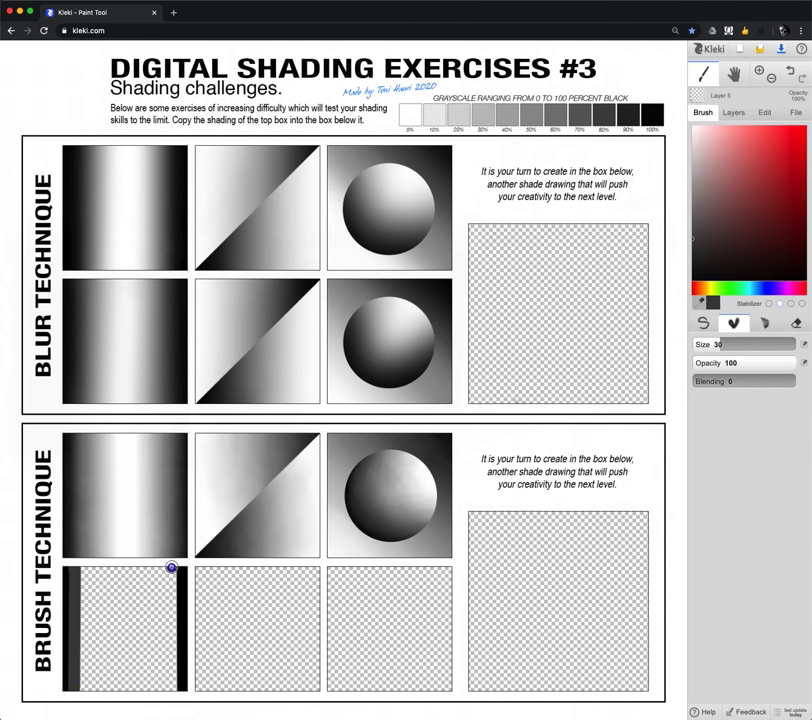
shift+click(172, 687)
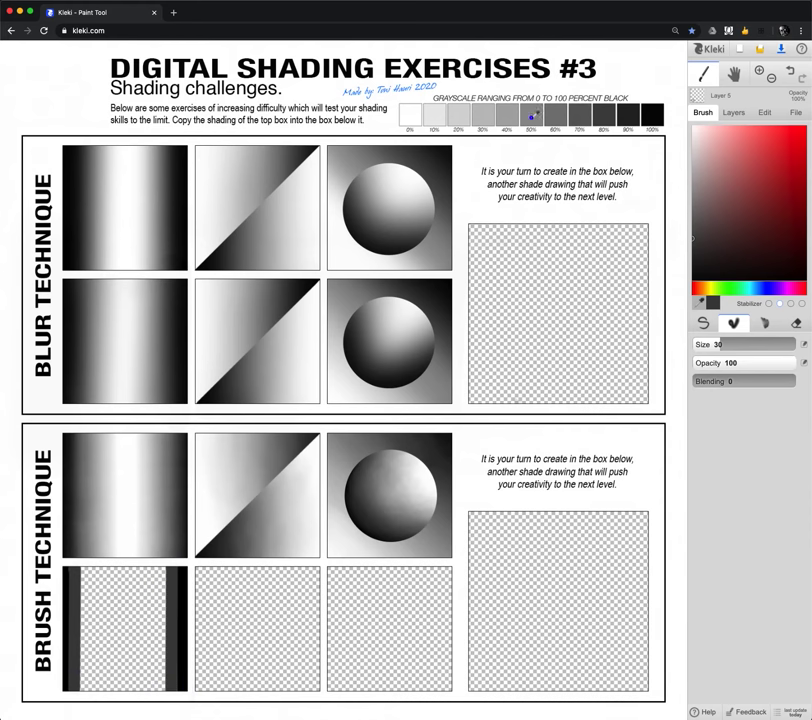
- Paint straight vertical 50% gray stripes just inside both 80% stripes in the first Brush Technique box
click(535, 115)
click(161, 569)
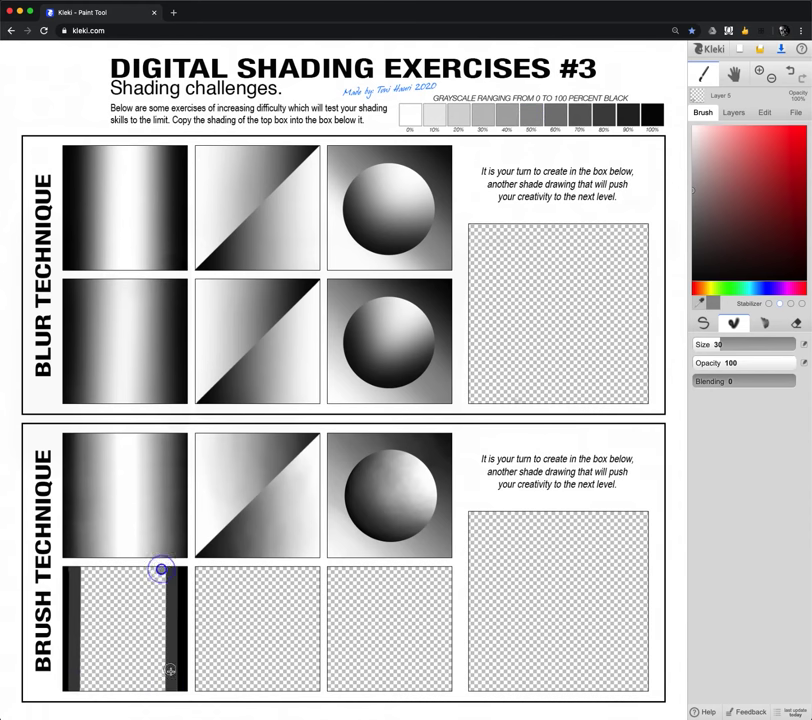
shift+click(160, 688)
click(85, 568)
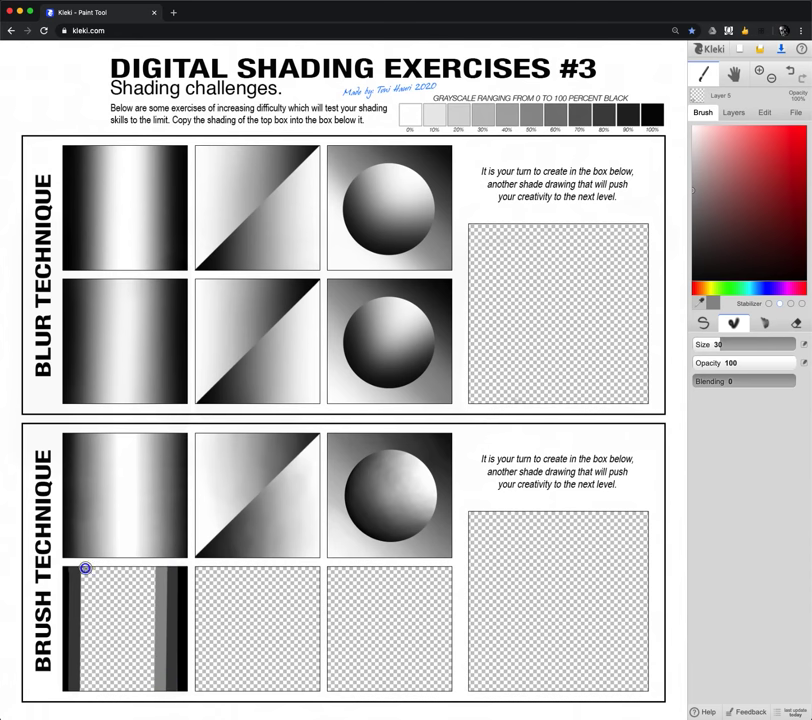
shift+click(84, 688)
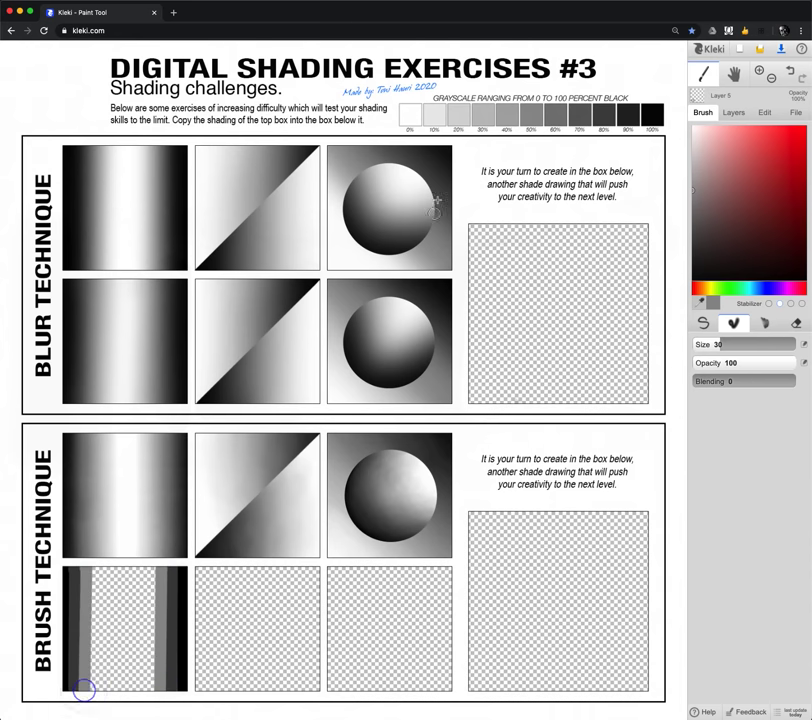
- Paint vertical 20% gray stripes just inside both 50% stripes in the first Brush Technique box, undoing the stray diagonal stroke
click(459, 116)
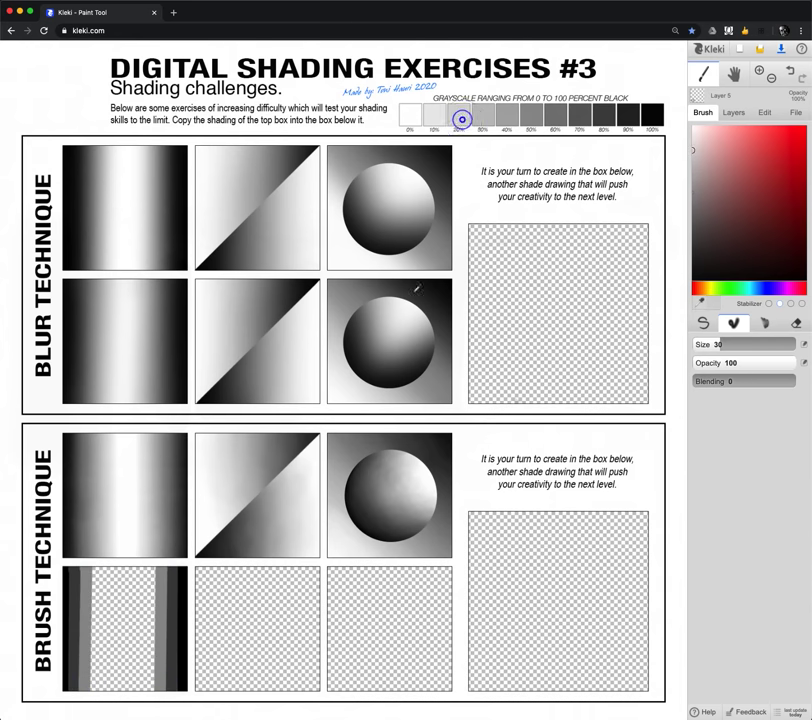
shift+click(152, 567)
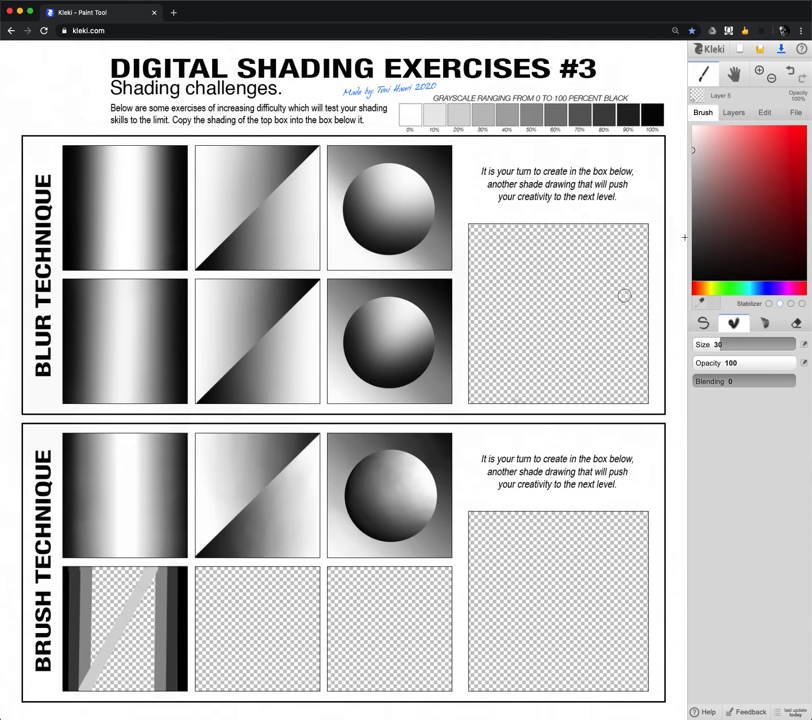
click(790, 70)
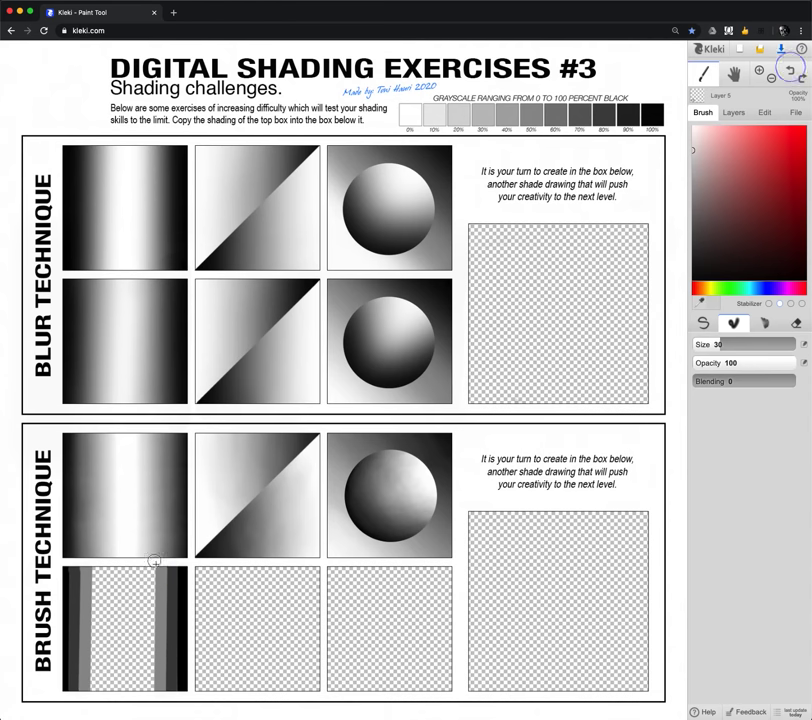
drag(152, 567, 149, 691)
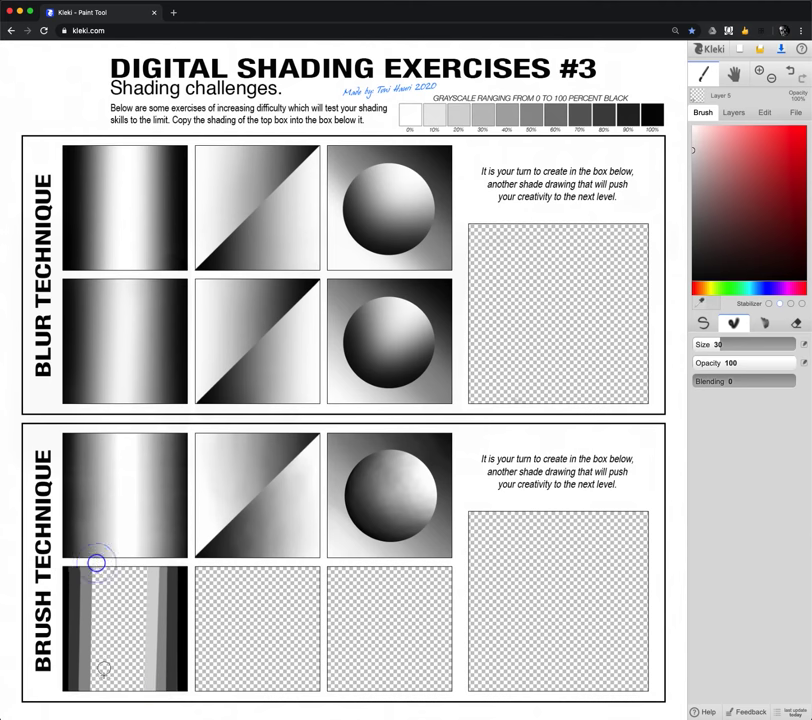
drag(96, 565, 98, 690)
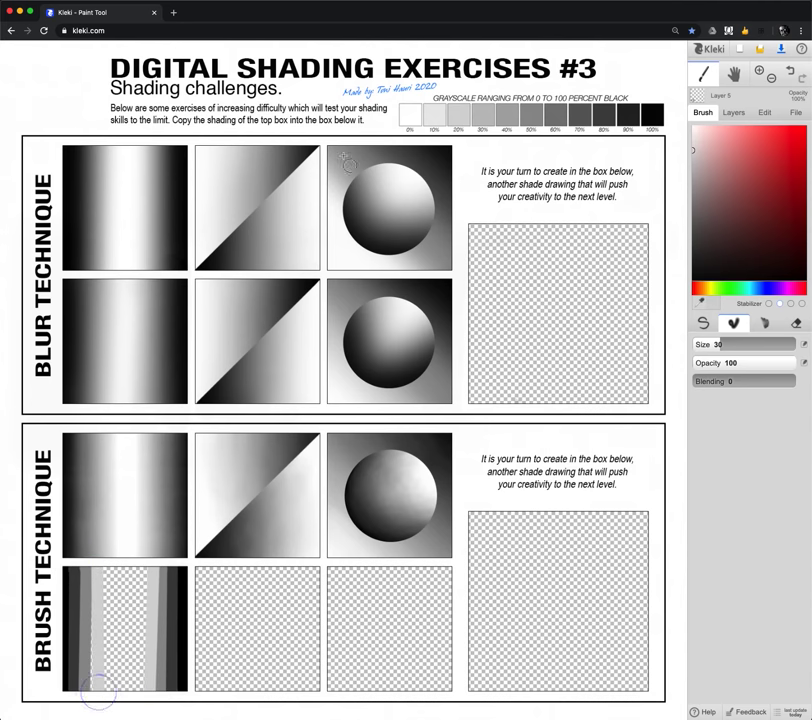
- Fill the empty middle of the first Brush Technique box with 0% white
alt+click(411, 114)
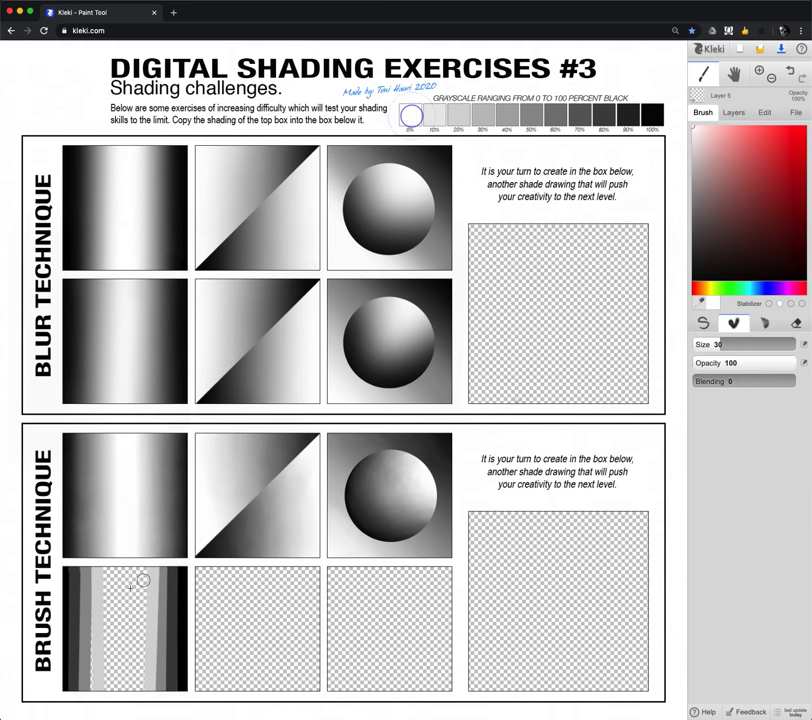
drag(130, 572, 113, 567)
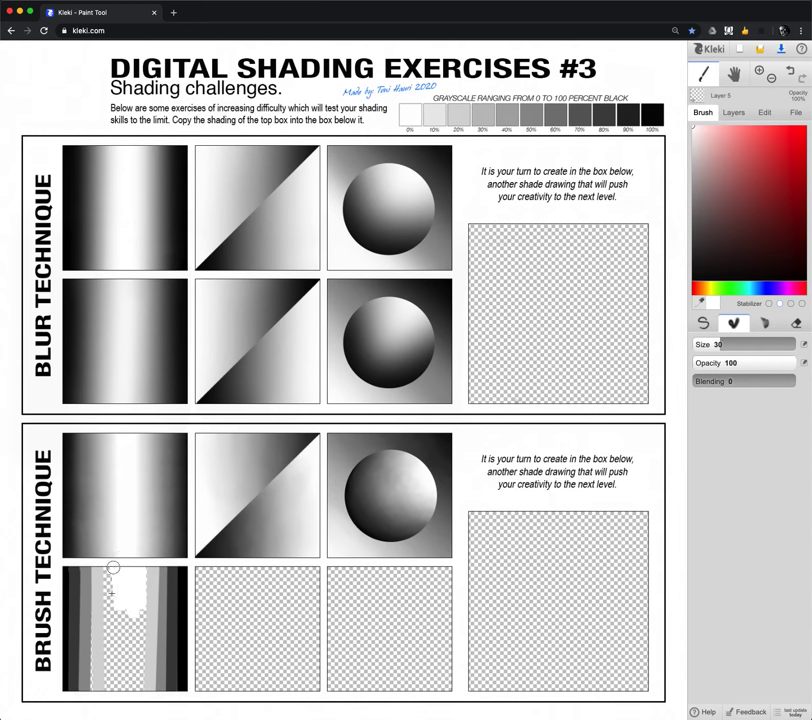
mouse_move(126, 637)
mouse_down()
mouse_move(121, 613)
mouse_move(116, 675)
mouse_move(133, 604)
mouse_up()
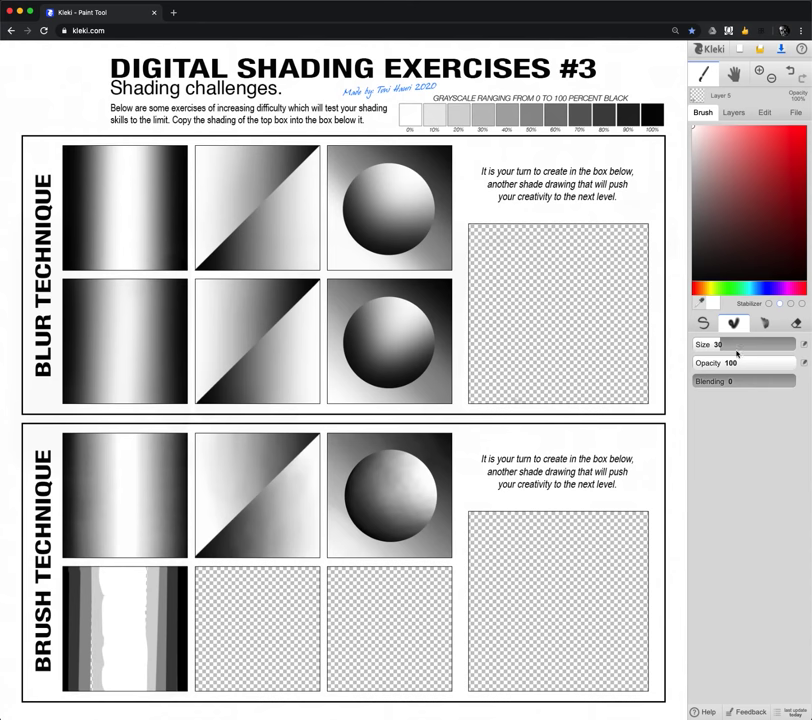
- Blend the stripes in the right half of the first Brush Technique box using brush size 39, opacity 0 and blending 100
drag(718, 343, 722, 342)
mouse_move(730, 345)
mouse_down()
mouse_move(720, 341)
mouse_move(731, 355)
mouse_move(723, 346)
mouse_up()
mouse_move(792, 361)
mouse_down()
mouse_move(716, 362)
mouse_move(785, 361)
mouse_up()
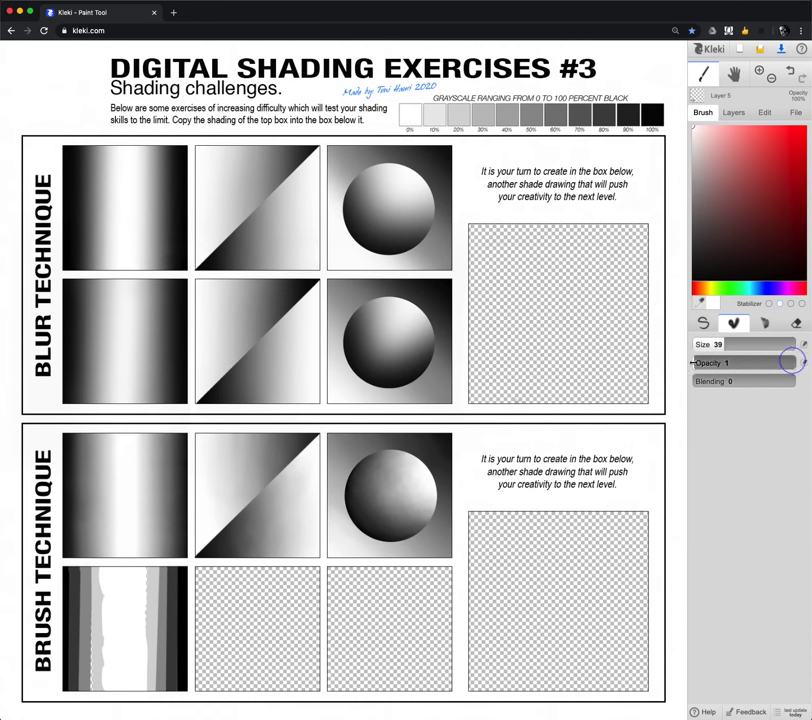
drag(696, 381, 799, 384)
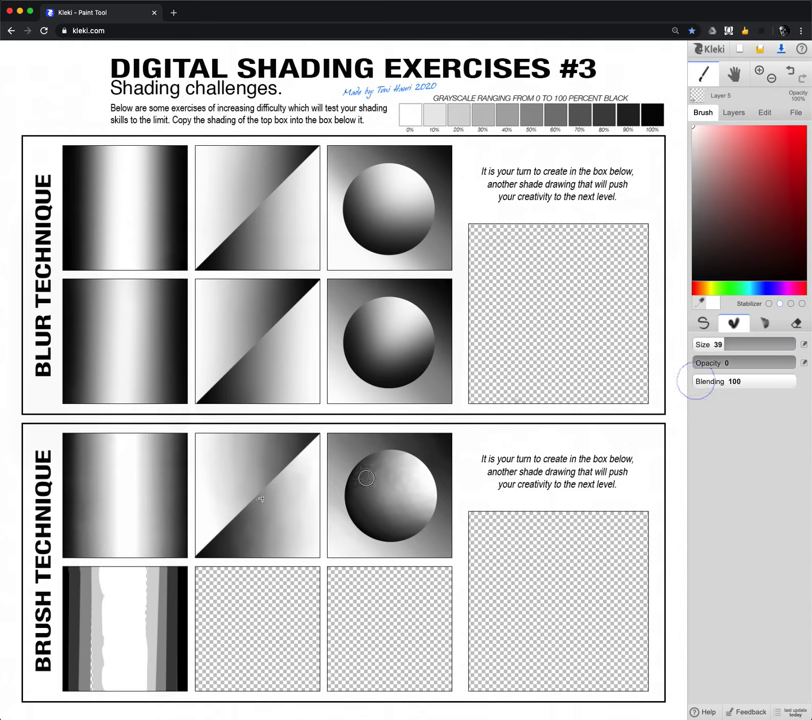
mouse_move(147, 565)
mouse_down()
mouse_move(146, 695)
mouse_move(147, 566)
mouse_move(147, 690)
mouse_up()
mouse_move(147, 690)
mouse_down()
mouse_move(148, 642)
mouse_move(154, 690)
mouse_move(161, 565)
mouse_up()
mouse_move(159, 655)
mouse_down()
mouse_move(154, 696)
mouse_move(174, 575)
mouse_move(167, 565)
mouse_up()
drag(166, 693, 168, 566)
drag(164, 692, 177, 566)
mouse_move(178, 691)
mouse_down()
mouse_move(180, 569)
mouse_move(178, 690)
mouse_move(172, 567)
mouse_move(170, 690)
mouse_up()
mouse_move(172, 689)
mouse_down()
mouse_move(175, 572)
mouse_move(165, 566)
mouse_move(153, 629)
mouse_move(163, 685)
mouse_up()
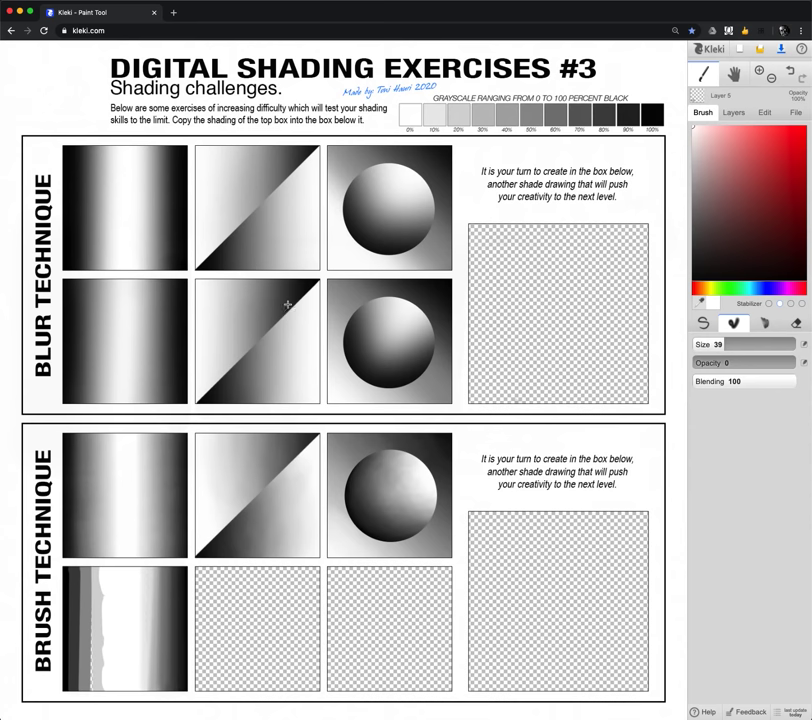
- Add a new layer above Layer 5 and set the brush to size 58, opacity 100 and blending 0
click(736, 114)
click(701, 132)
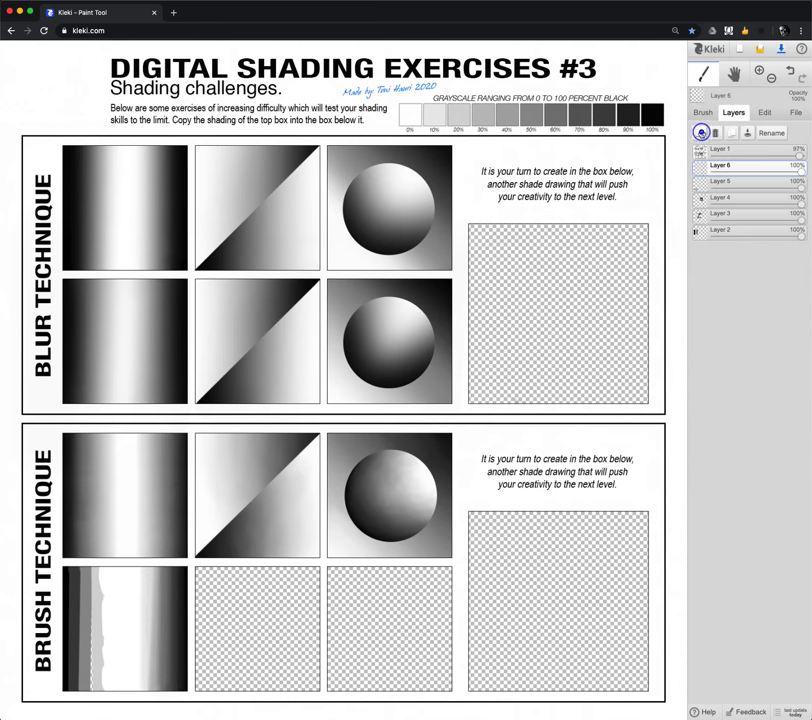
click(703, 112)
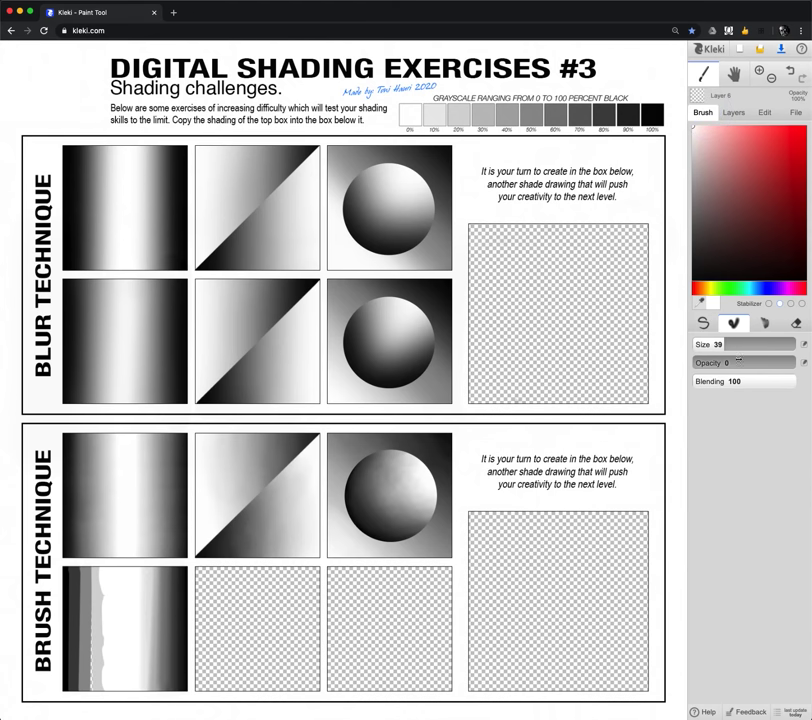
mouse_move(722, 344)
mouse_down()
mouse_move(782, 376)
mouse_move(680, 384)
mouse_up()
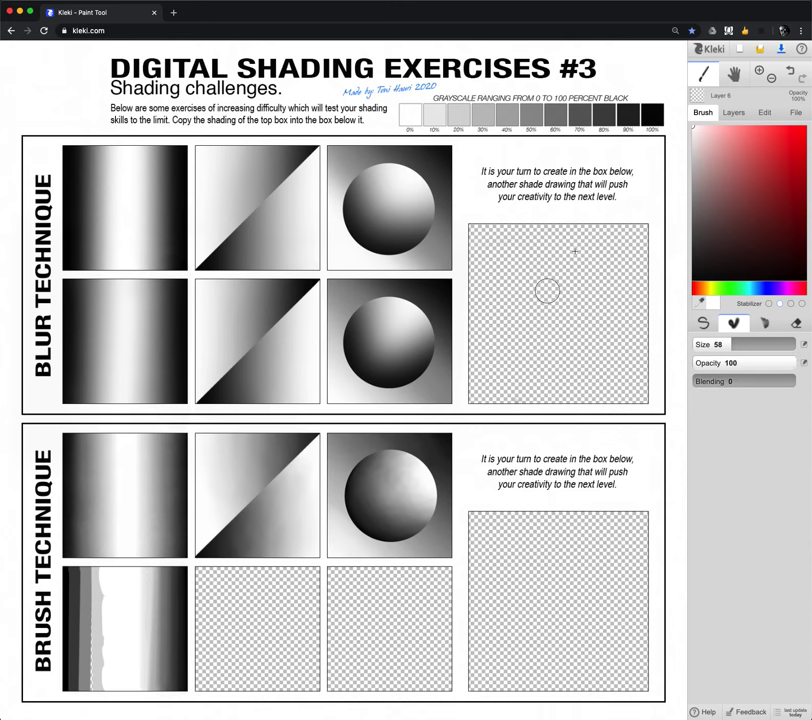
- Paint a straight vertical 100% black stripe along the second Brush Technique box's left edge and an 80% gray stripe beside it
alt+click(652, 115)
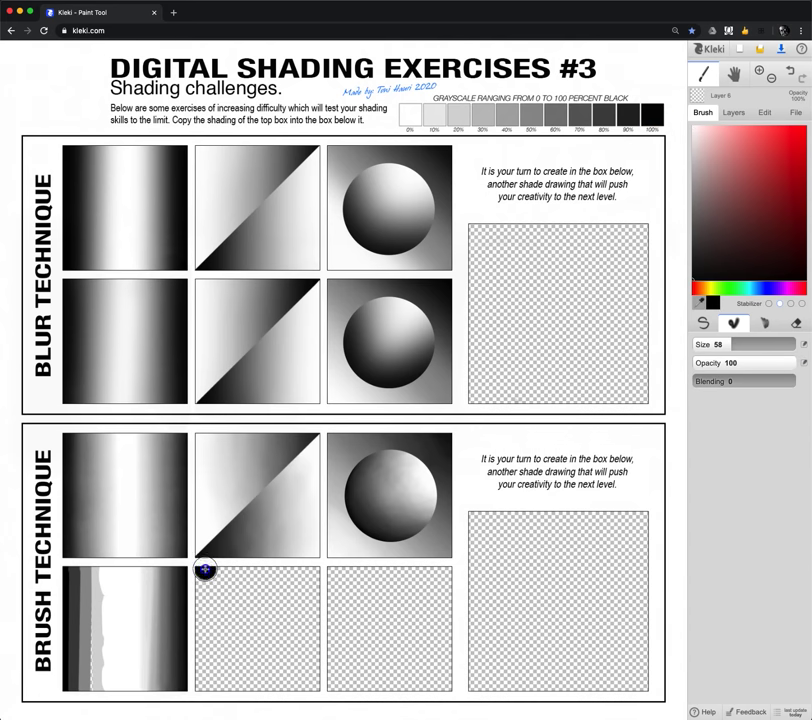
shift+click(205, 686)
alt+click(604, 114)
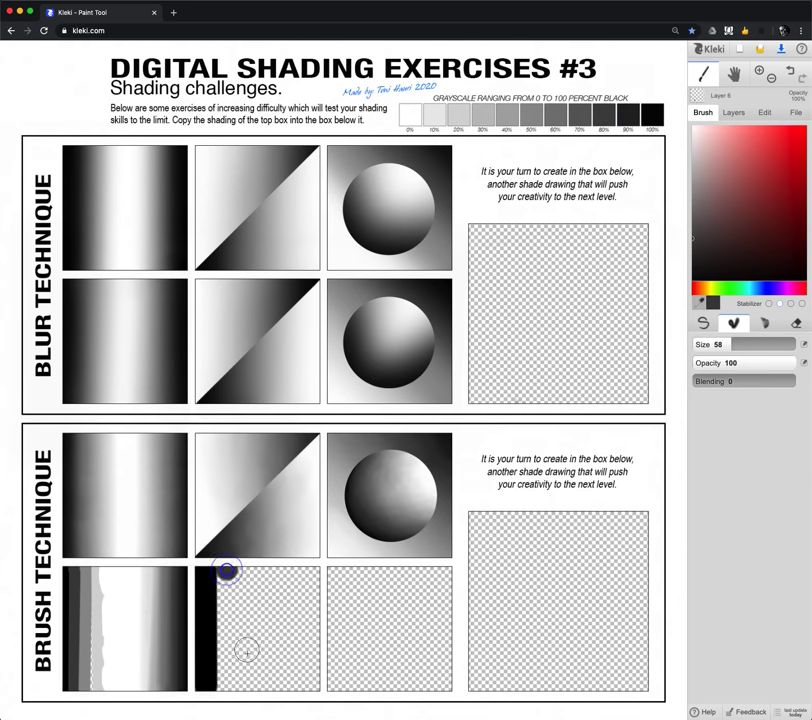
shift+click(226, 690)
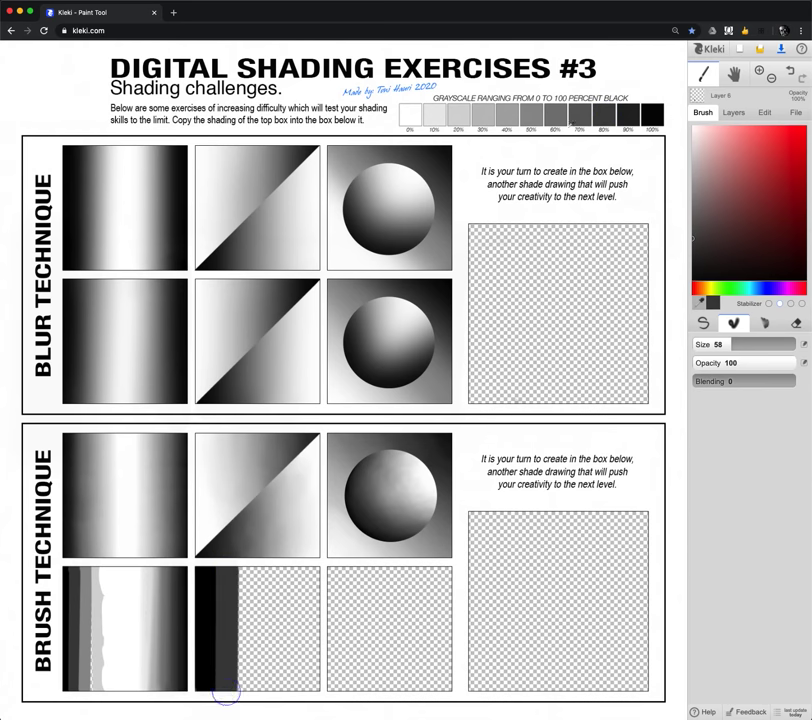
- Paint straight vertical 50% and 20% gray stripes to the right of the 80% stripe in the second Brush Technique box
alt+click(537, 112)
click(250, 567)
shift+click(251, 688)
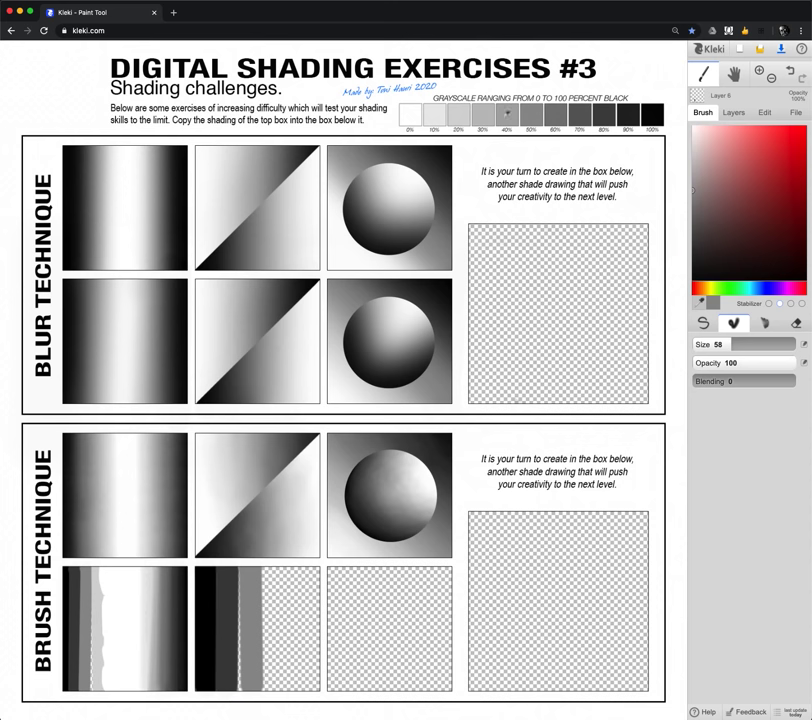
alt+click(460, 116)
click(272, 571)
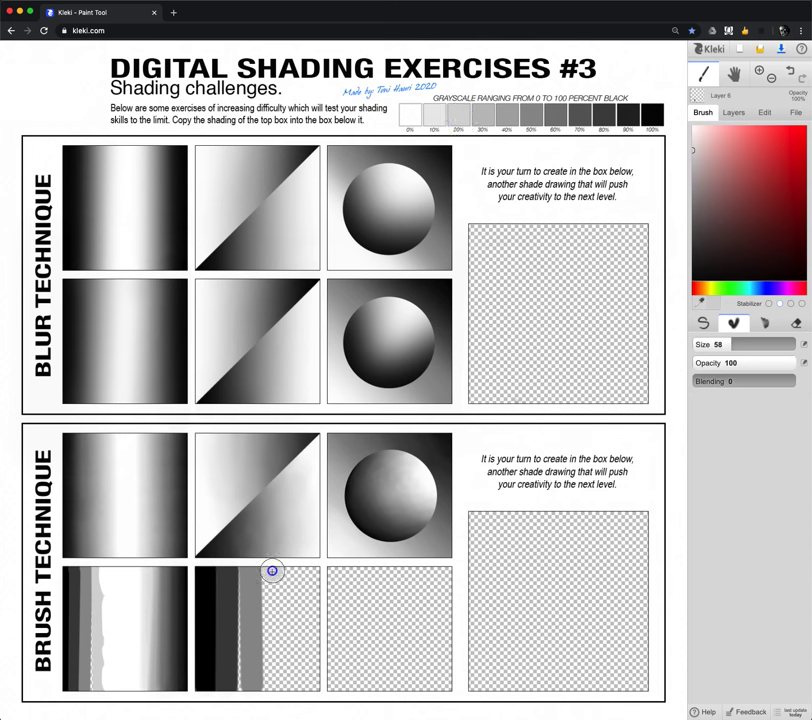
shift+click(272, 688)
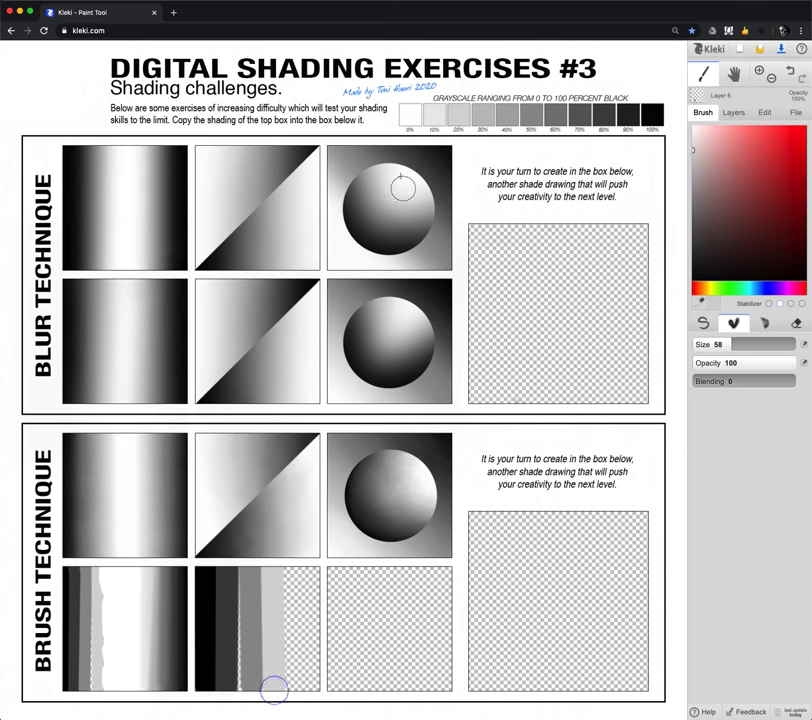
- Cover the remaining right part of the second Brush Technique box with two vertical 0% white stripes
alt+click(415, 113)
click(312, 565)
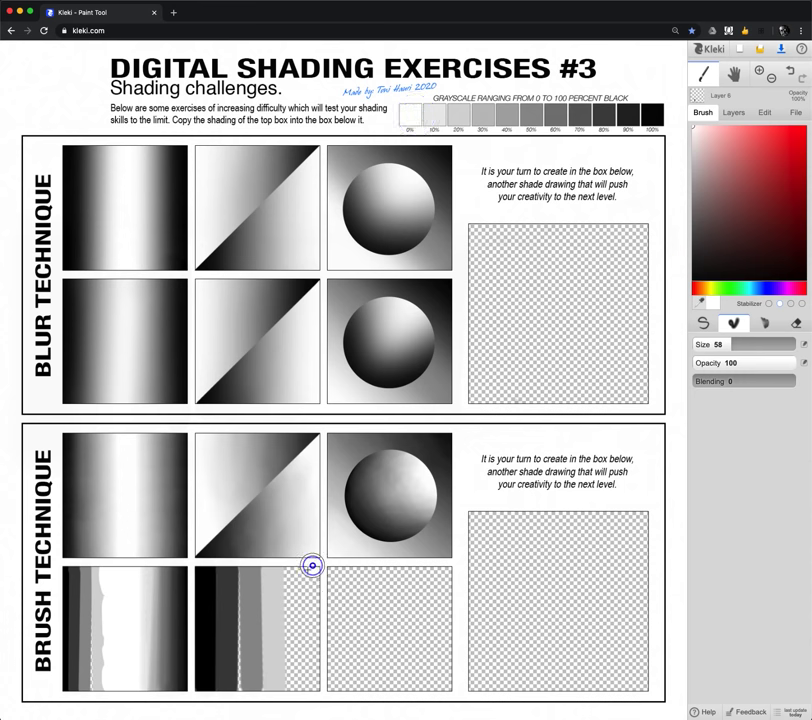
shift+click(317, 685)
click(294, 567)
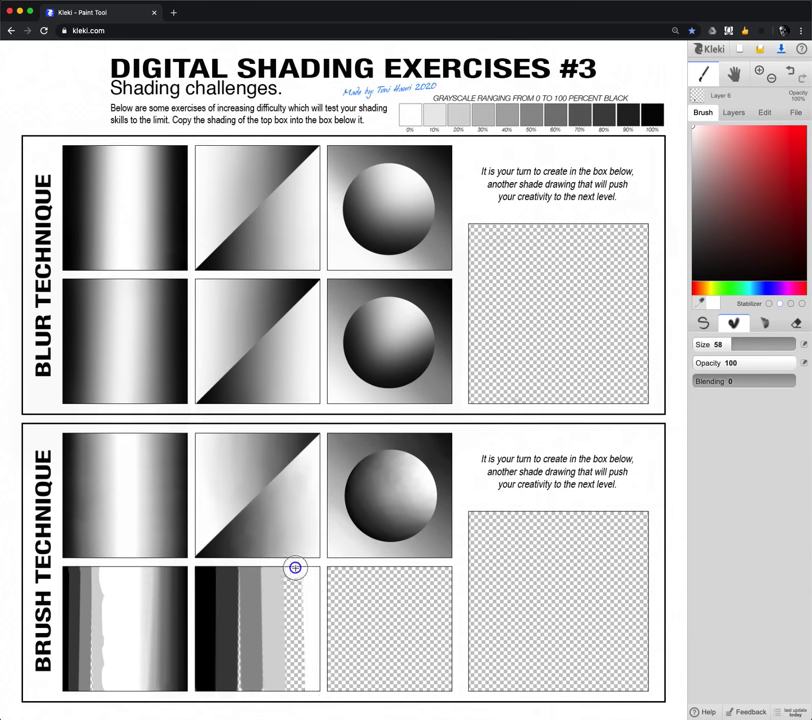
shift+click(293, 690)
- Blend the stripes across the second Brush Technique box with brush opacity 0 and blending 100
drag(791, 362, 716, 370)
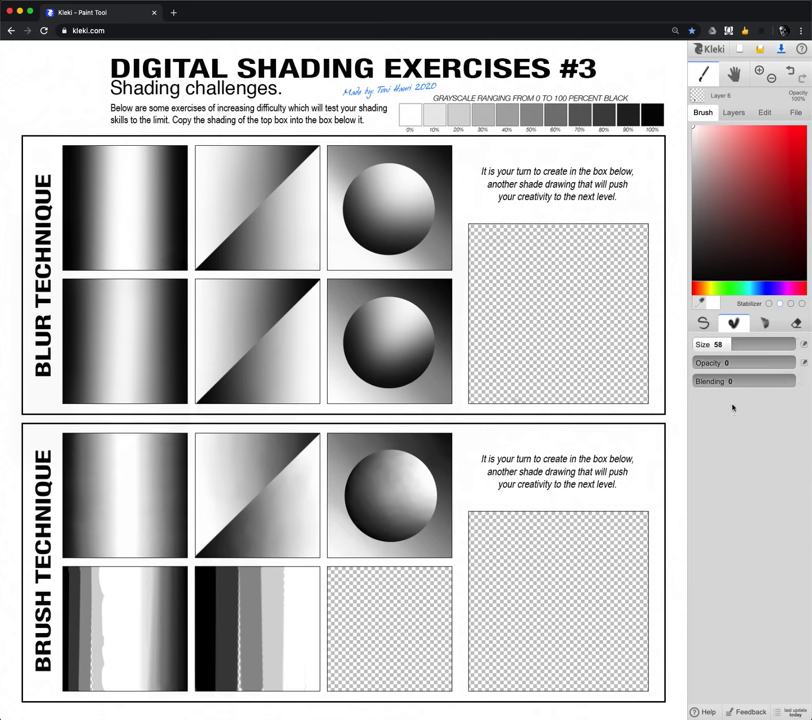
drag(700, 381, 797, 382)
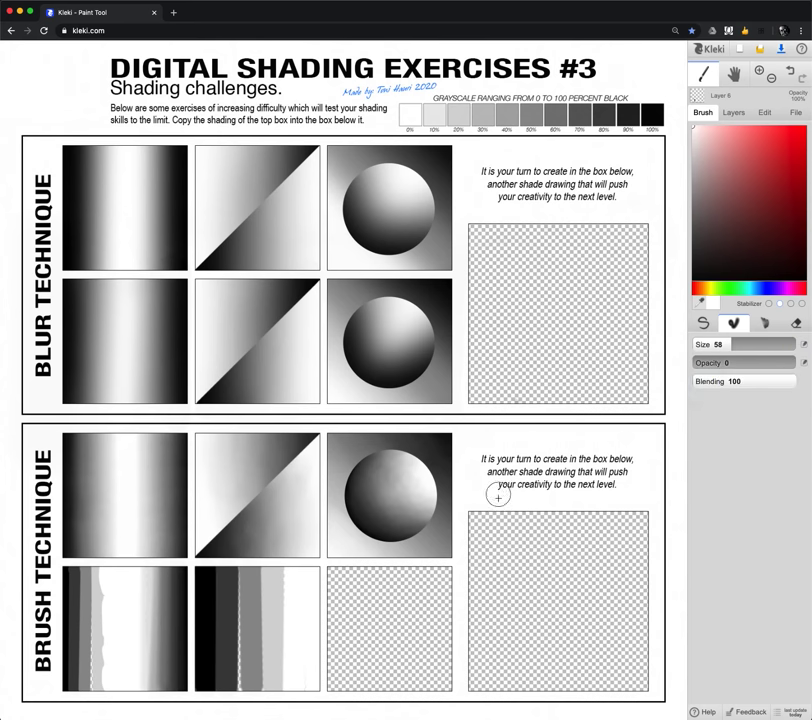
mouse_move(282, 562)
mouse_down()
mouse_move(276, 672)
mouse_move(290, 615)
mouse_move(283, 571)
mouse_move(282, 693)
mouse_move(262, 563)
mouse_move(260, 689)
mouse_move(241, 569)
mouse_move(241, 694)
mouse_move(216, 568)
mouse_move(218, 690)
mouse_move(231, 663)
mouse_move(241, 567)
mouse_move(242, 687)
mouse_move(267, 568)
mouse_move(263, 560)
mouse_move(262, 686)
mouse_move(239, 601)
mouse_move(237, 697)
mouse_move(217, 571)
mouse_up()
mouse_move(214, 647)
mouse_down()
mouse_move(217, 678)
mouse_move(239, 681)
mouse_move(224, 684)
mouse_move(223, 585)
mouse_move(232, 625)
mouse_move(227, 652)
mouse_move(190, 681)
mouse_up()
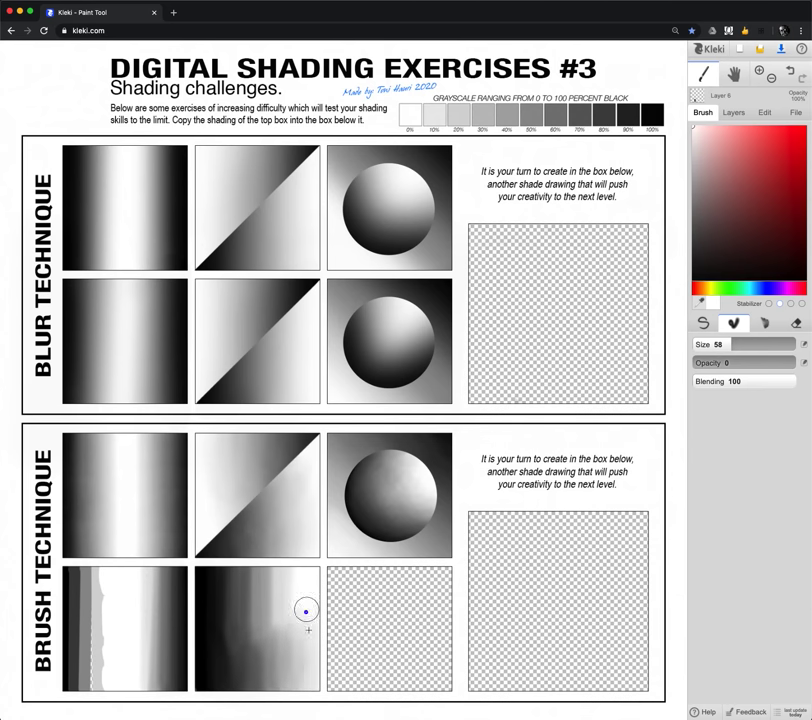
- Add a new layer above Layer 6 and set the brush to opacity 100 and blending 0
click(734, 111)
click(699, 132)
click(706, 112)
drag(699, 362, 795, 381)
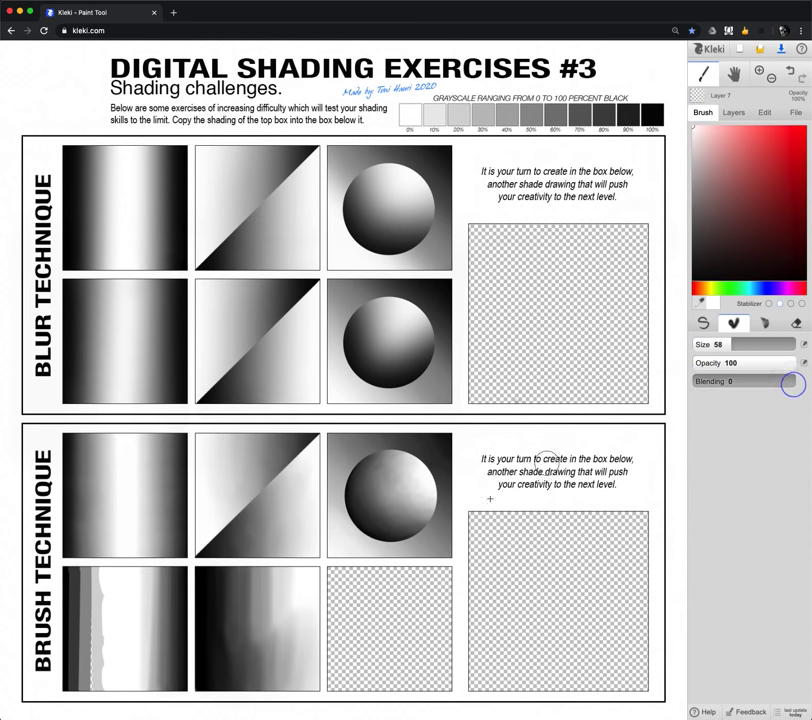
- Paint a vertical 100% black stripe along the second Brush Technique box's right edge and an 80% gray stripe to its left
alt+click(652, 116)
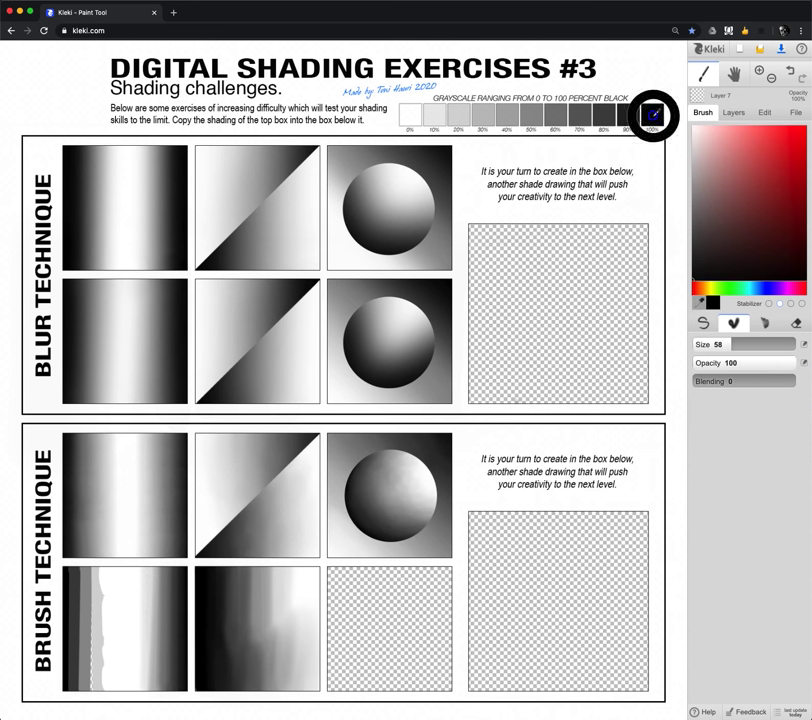
mouse_move(308, 570)
mouse_down()
mouse_move(319, 645)
mouse_move(312, 685)
mouse_move(308, 616)
mouse_move(312, 688)
mouse_up()
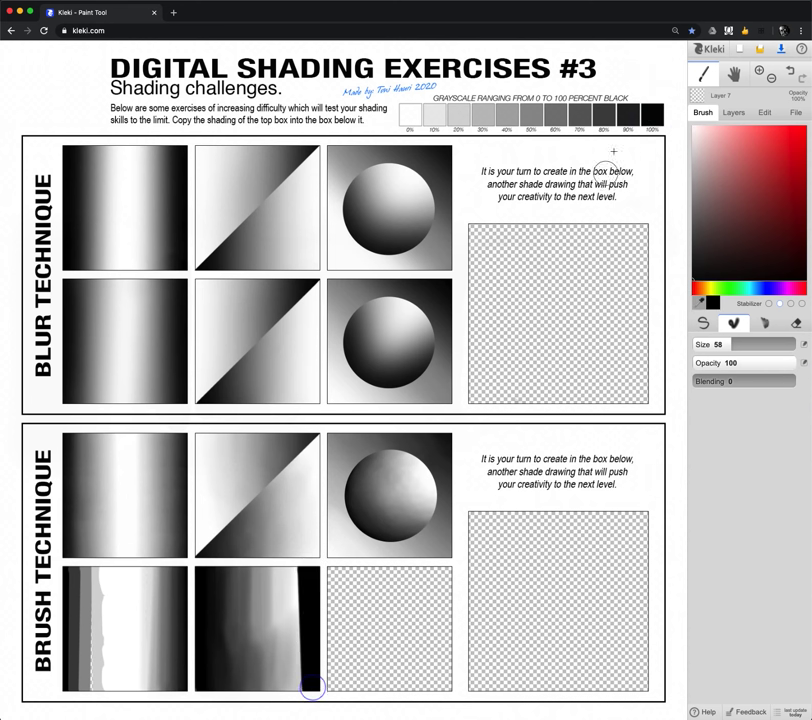
alt+click(601, 116)
drag(287, 567, 288, 687)
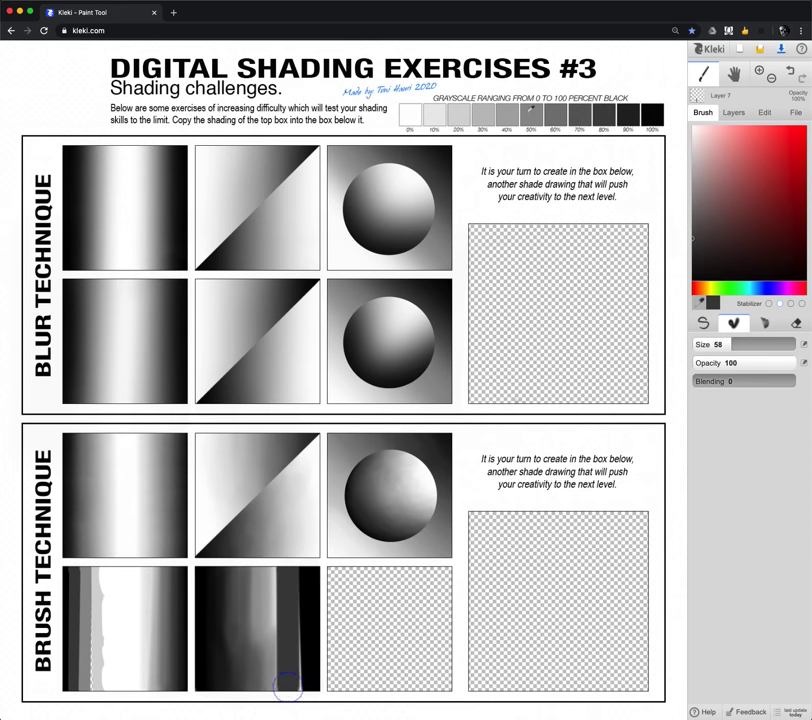
- Paint vertical 50% and 20% gray stripes to the left of the new 80% stripe in the second Brush Technique box
alt+click(531, 112)
drag(268, 567, 272, 685)
alt+click(457, 114)
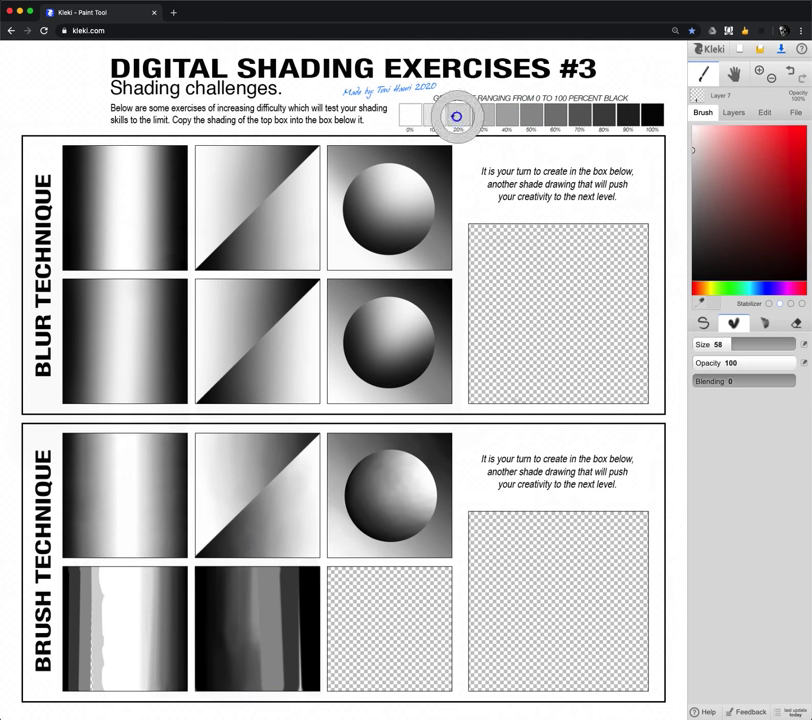
drag(248, 569, 249, 685)
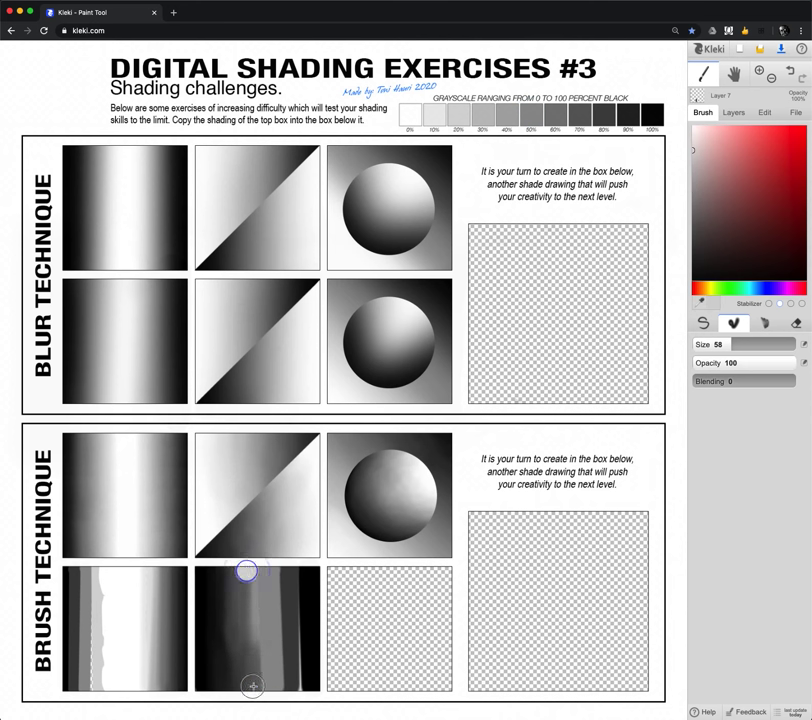
- Paint the left part of the second Brush Technique box 0% white and blend its stripes with brush opacity 0 and blending 100
alt+click(410, 118)
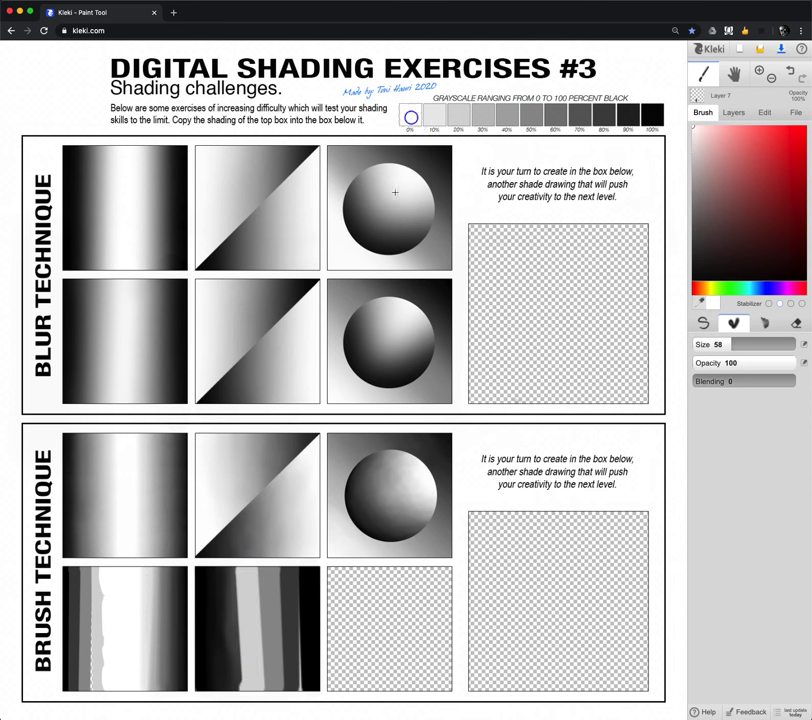
mouse_move(226, 567)
mouse_down()
mouse_move(231, 687)
mouse_move(206, 573)
mouse_move(213, 699)
mouse_move(197, 614)
mouse_move(202, 596)
mouse_move(214, 600)
mouse_move(200, 569)
mouse_move(207, 692)
mouse_up()
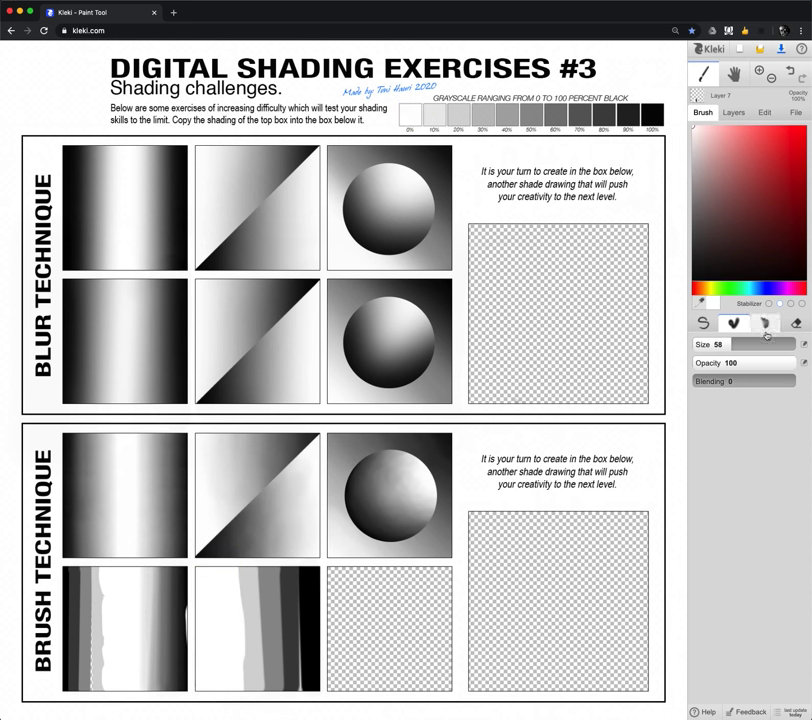
drag(788, 362, 780, 393)
drag(299, 569, 300, 668)
drag(298, 572, 290, 598)
drag(279, 560, 282, 618)
drag(284, 558, 282, 625)
mouse_move(295, 566)
mouse_down()
mouse_move(289, 623)
mouse_move(267, 628)
mouse_up()
drag(261, 556, 250, 622)
drag(236, 562, 245, 628)
drag(237, 551, 226, 628)
drag(207, 577, 200, 635)
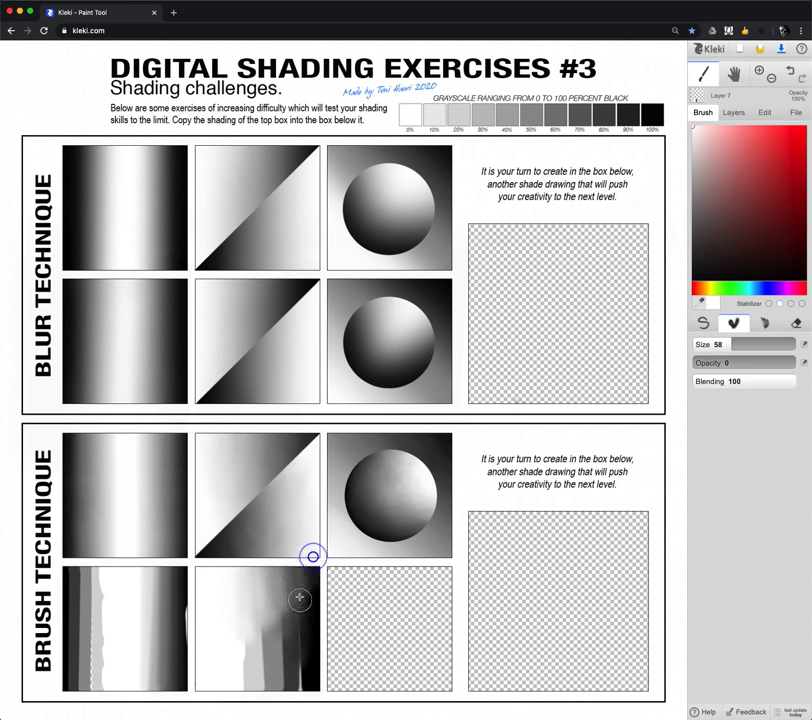
- Erase Layer 7's shading below the diagonal of the second Brush Technique box, using eraser size 49 and opacity 95
click(797, 323)
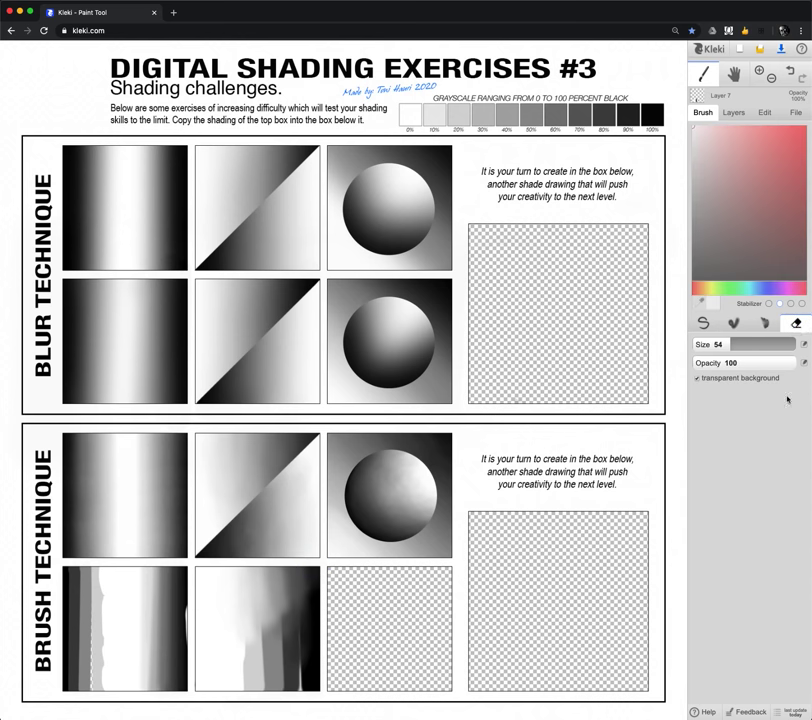
drag(731, 347, 726, 346)
drag(793, 366, 791, 364)
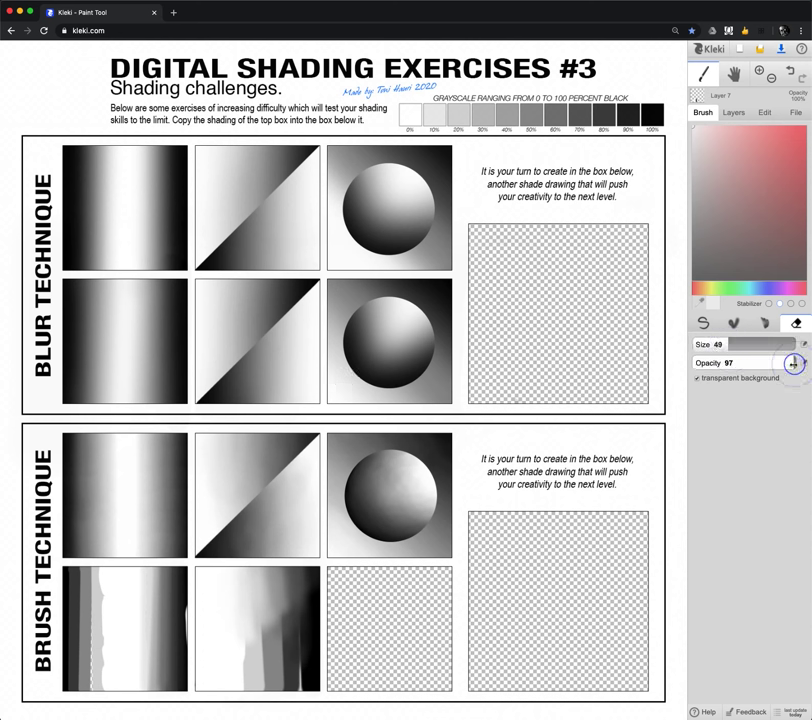
drag(791, 364, 787, 366)
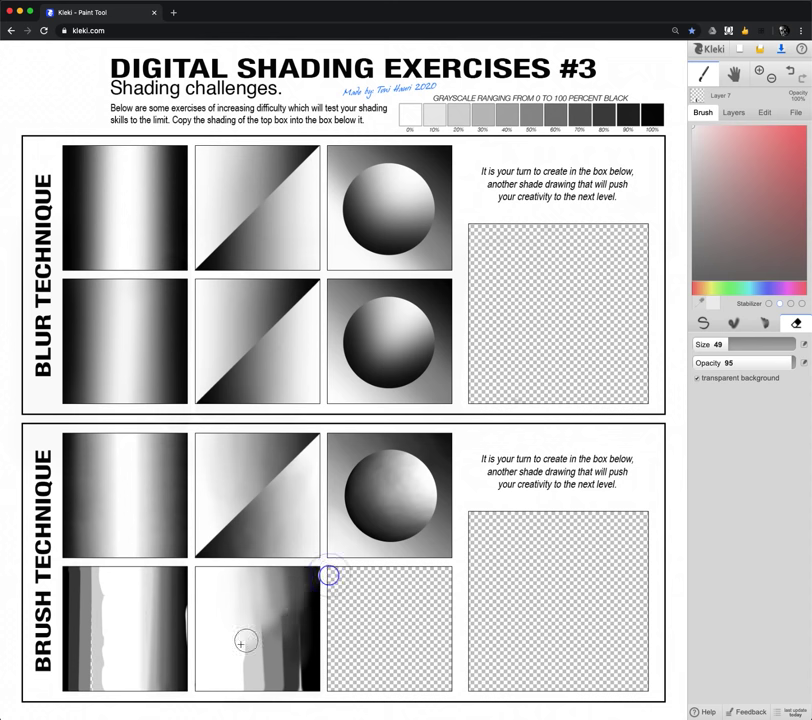
shift+click(202, 698)
mouse_move(240, 680)
mouse_down()
mouse_move(257, 650)
mouse_move(293, 630)
mouse_move(305, 667)
mouse_move(245, 705)
mouse_up()
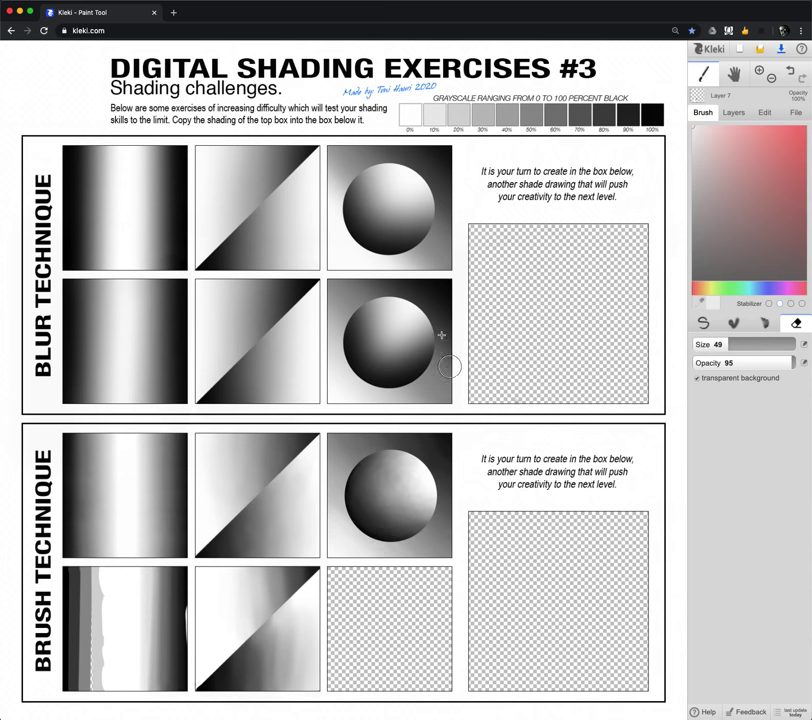
- Add a new layer above Layer 7 and set the brush to 100% black, opacity 100 and blending 0
click(736, 113)
click(700, 133)
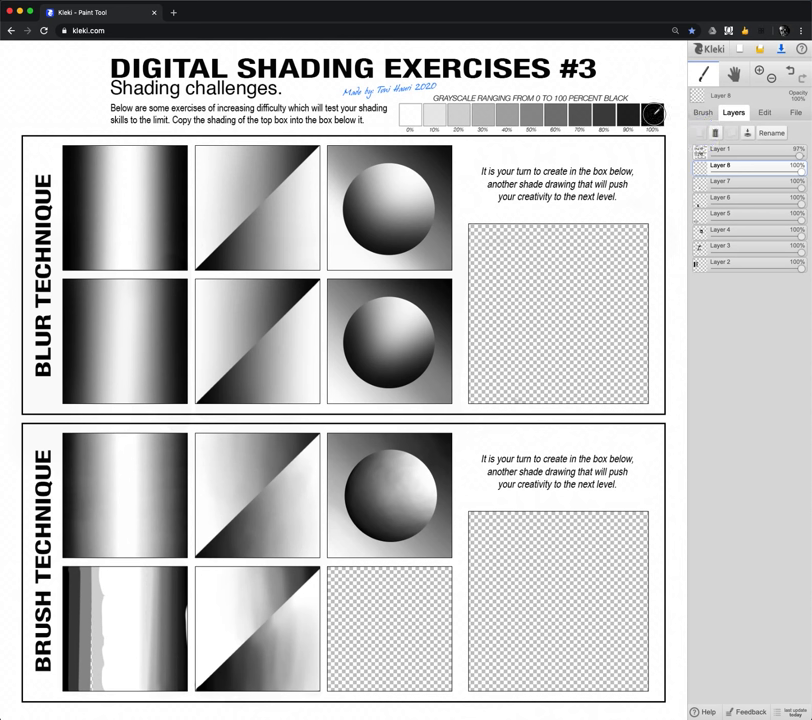
click(703, 112)
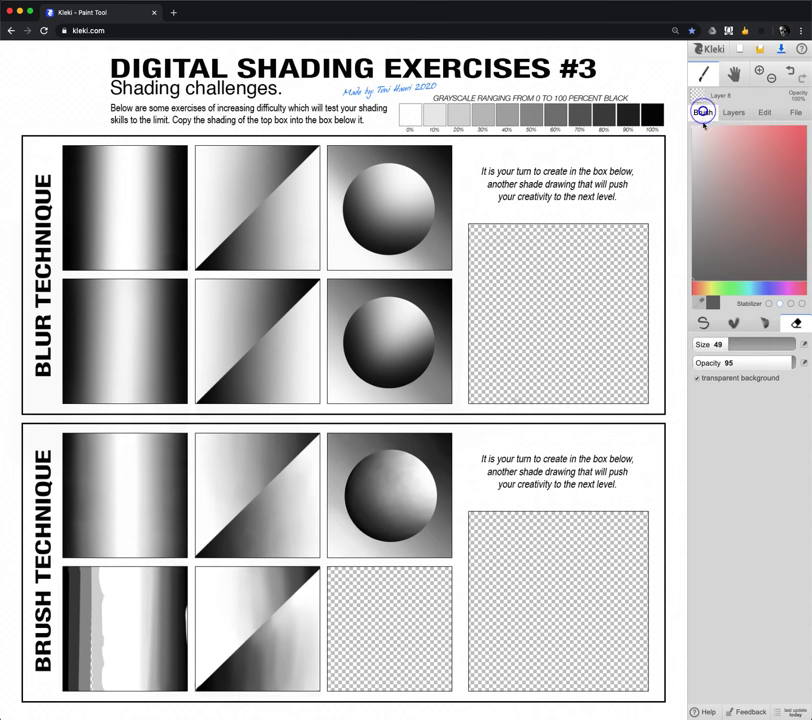
click(735, 321)
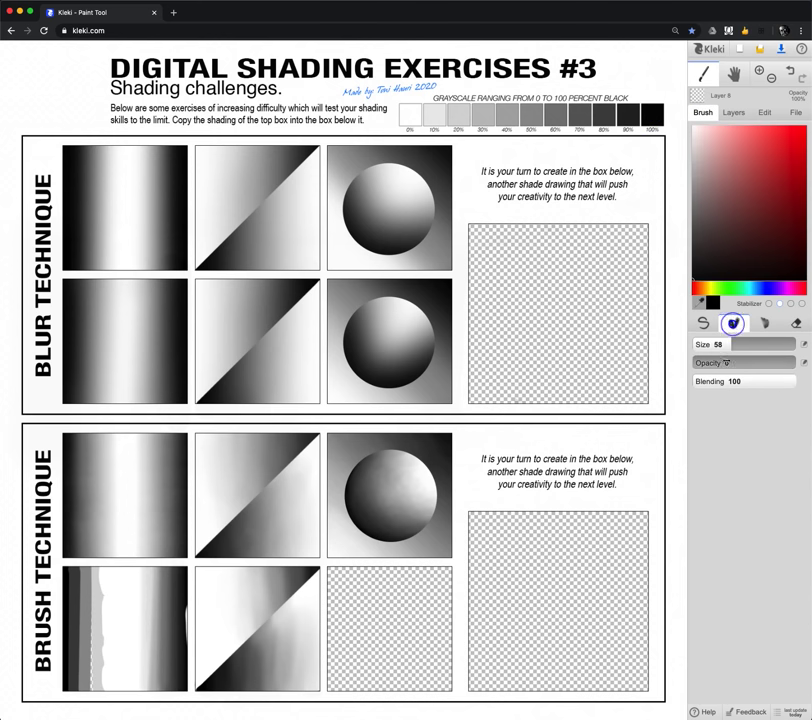
mouse_move(698, 363)
mouse_down()
mouse_move(796, 363)
mouse_move(751, 381)
mouse_move(695, 381)
mouse_up()
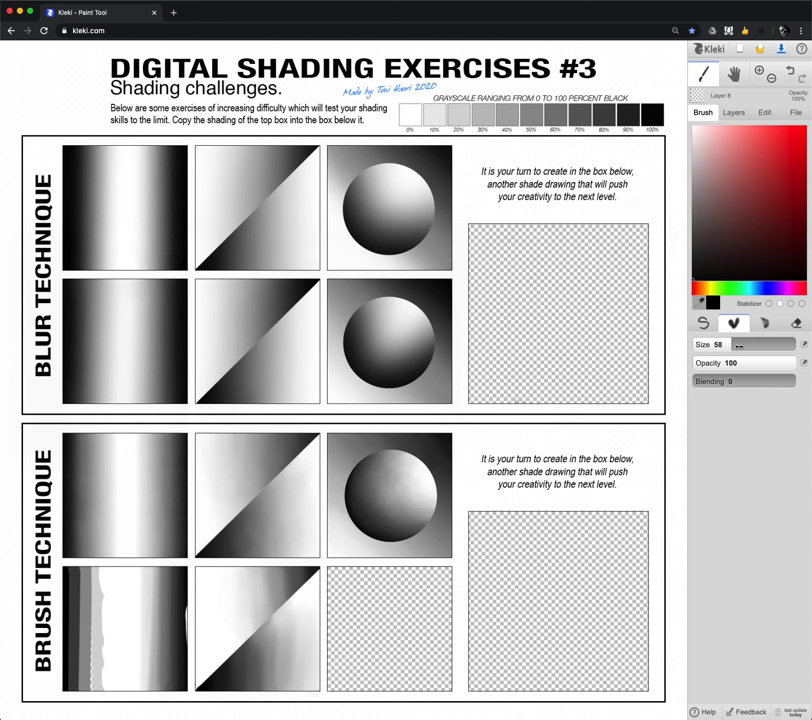
- Paint the third Brush Technique box's upper-right corner 100% black, followed by diagonal 80% and 50% gray bands
drag(455, 568, 450, 585)
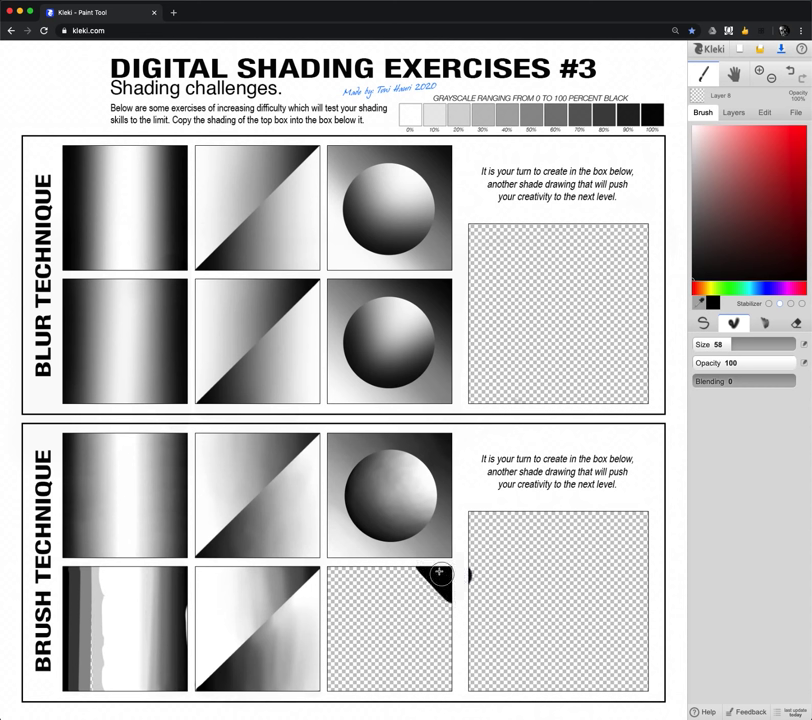
alt+click(600, 124)
mouse_move(401, 570)
mouse_down()
mouse_move(462, 620)
mouse_move(403, 571)
mouse_move(457, 620)
mouse_move(374, 559)
mouse_move(460, 632)
mouse_up()
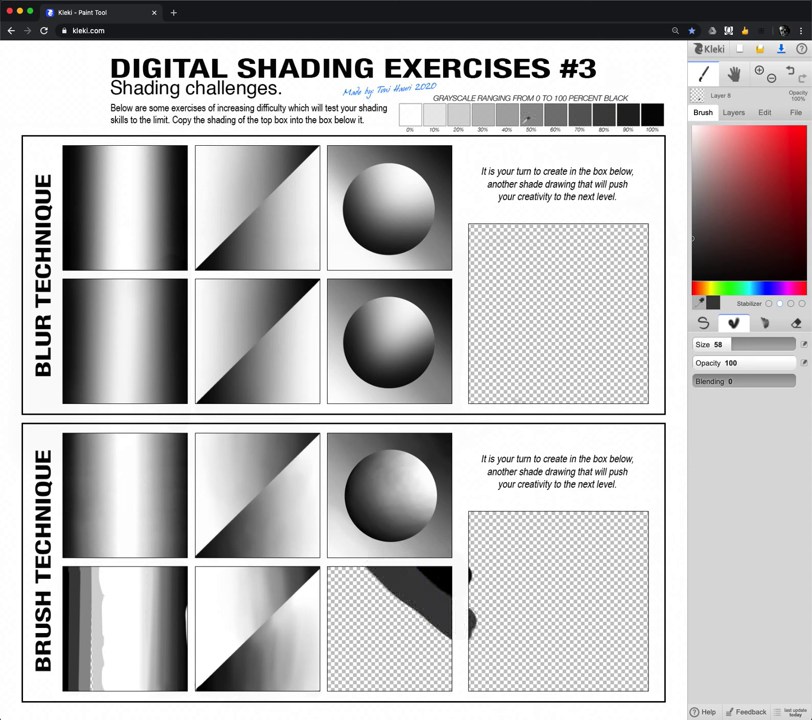
alt+click(526, 119)
mouse_move(350, 568)
mouse_down()
mouse_move(440, 636)
mouse_move(352, 577)
mouse_move(371, 609)
mouse_move(460, 682)
mouse_move(391, 630)
mouse_up()
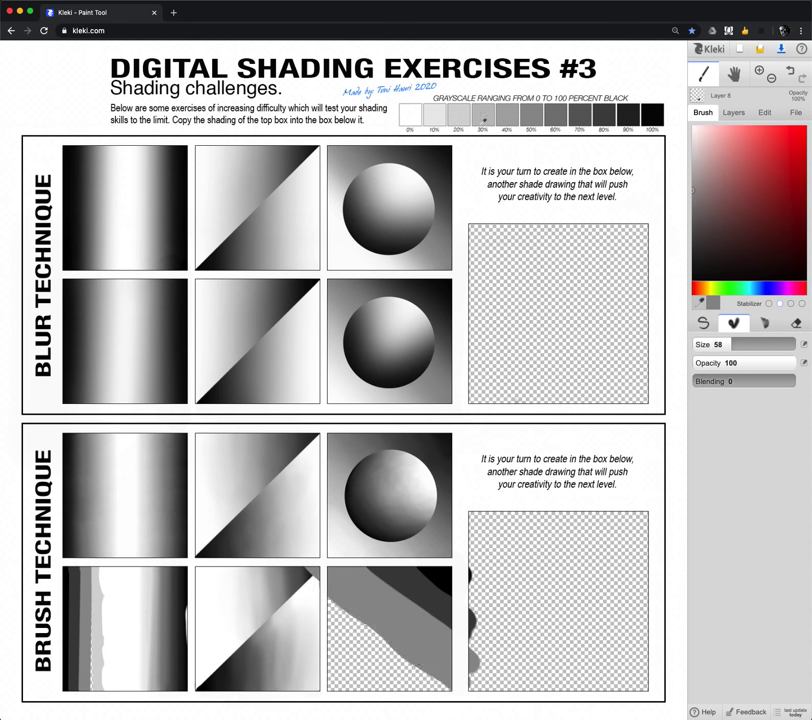
- Paint a diagonal 20% gray band in the third Brush Technique box and fill its lower-left corner with 0% white
alt+click(461, 118)
mouse_move(323, 603)
mouse_down()
mouse_move(430, 688)
mouse_move(324, 605)
mouse_move(419, 681)
mouse_move(332, 631)
mouse_move(407, 700)
mouse_up()
alt+click(408, 113)
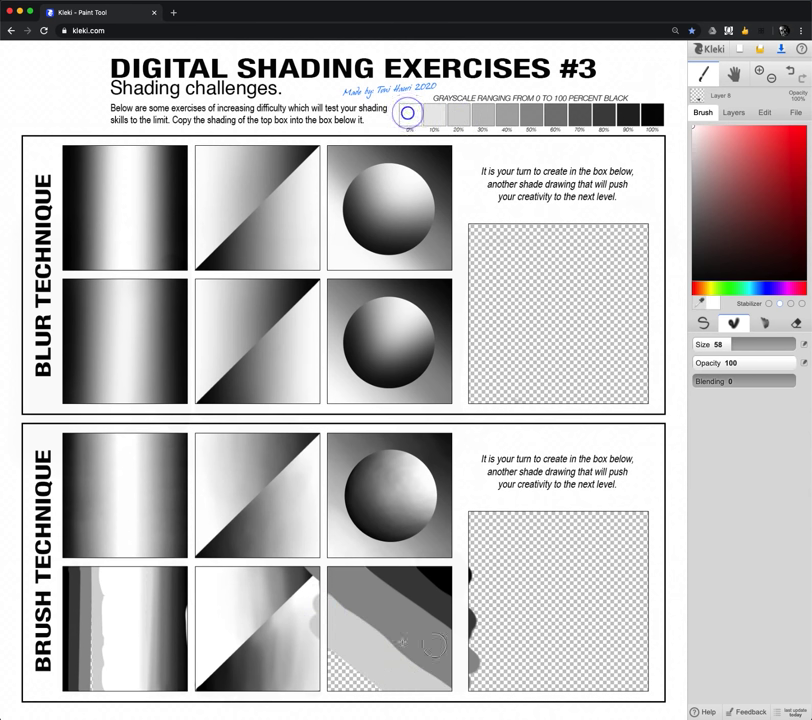
mouse_move(325, 653)
mouse_down()
mouse_move(383, 705)
mouse_move(332, 688)
mouse_up()
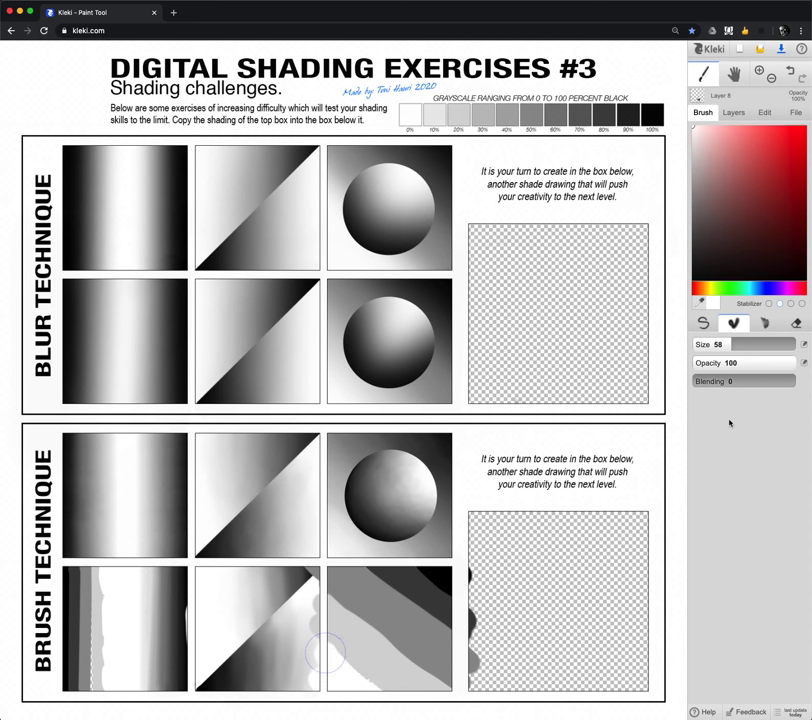
- Blend the diagonal bands across the third Brush Technique box with brush opacity 0 and blending 100
drag(796, 361, 805, 383)
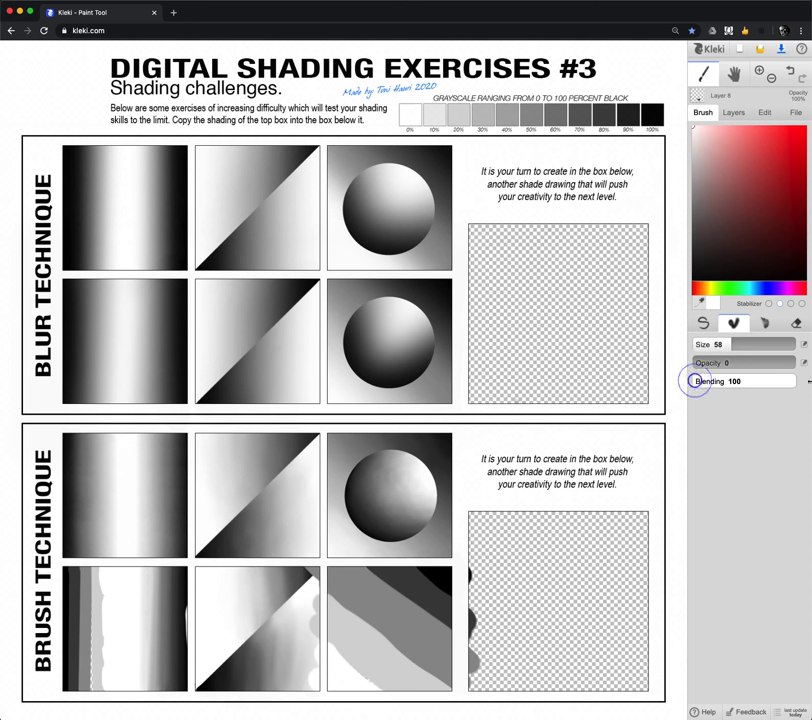
drag(333, 641, 322, 637)
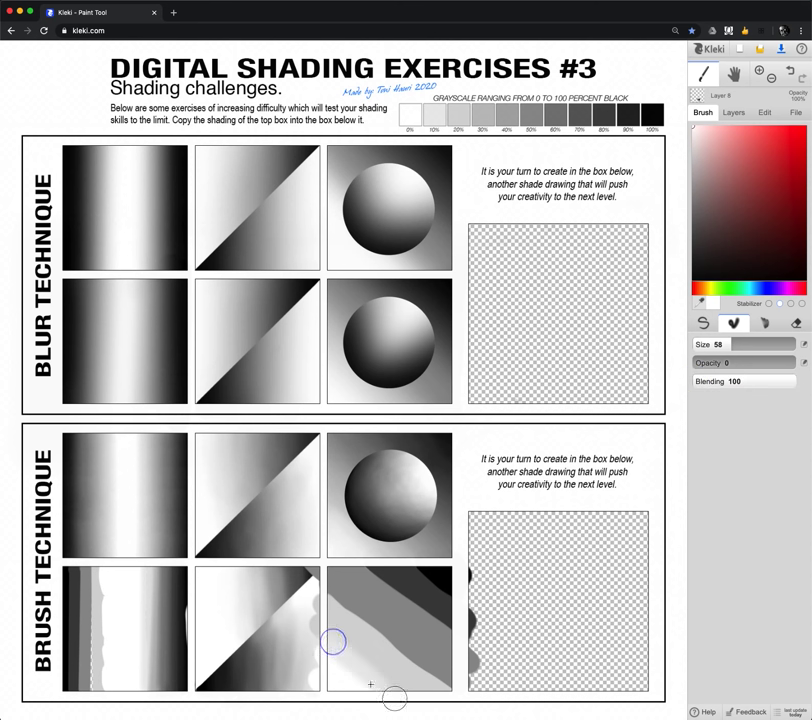
mouse_move(382, 662)
mouse_down()
mouse_move(330, 605)
mouse_move(432, 676)
mouse_up()
drag(326, 576, 441, 681)
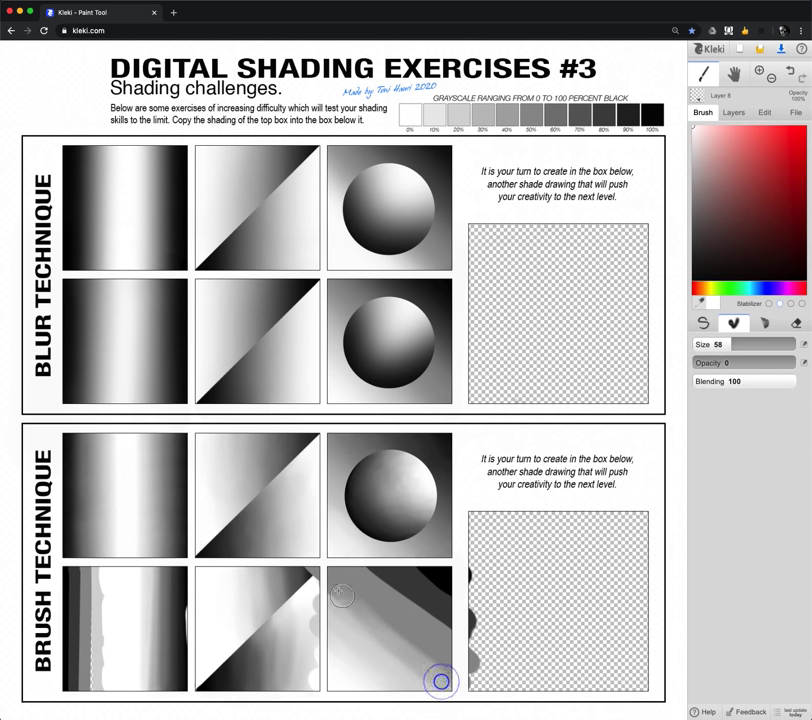
drag(358, 560, 451, 627)
drag(451, 627, 384, 574)
mouse_move(417, 569)
mouse_down()
mouse_move(463, 608)
mouse_move(420, 565)
mouse_up()
mouse_move(327, 606)
mouse_down()
mouse_move(362, 638)
mouse_move(408, 679)
mouse_move(401, 661)
mouse_move(437, 687)
mouse_move(342, 596)
mouse_move(447, 688)
mouse_up()
drag(348, 589, 452, 671)
mouse_move(452, 671)
mouse_down()
mouse_move(374, 594)
mouse_move(448, 645)
mouse_move(372, 566)
mouse_move(452, 636)
mouse_move(380, 562)
mouse_move(455, 624)
mouse_move(415, 577)
mouse_move(463, 620)
mouse_move(459, 601)
mouse_move(433, 572)
mouse_move(458, 590)
mouse_up()
drag(338, 597, 383, 675)
drag(337, 591, 402, 665)
drag(341, 626, 390, 680)
mouse_move(341, 599)
mouse_down()
mouse_move(385, 667)
mouse_move(355, 614)
mouse_move(346, 574)
mouse_move(415, 652)
mouse_move(444, 667)
mouse_up()
mouse_move(397, 600)
mouse_down()
mouse_move(429, 644)
mouse_move(434, 669)
mouse_up()
mouse_move(382, 617)
mouse_down()
mouse_move(354, 605)
mouse_move(429, 665)
mouse_move(459, 672)
mouse_move(445, 634)
mouse_move(457, 585)
mouse_up()
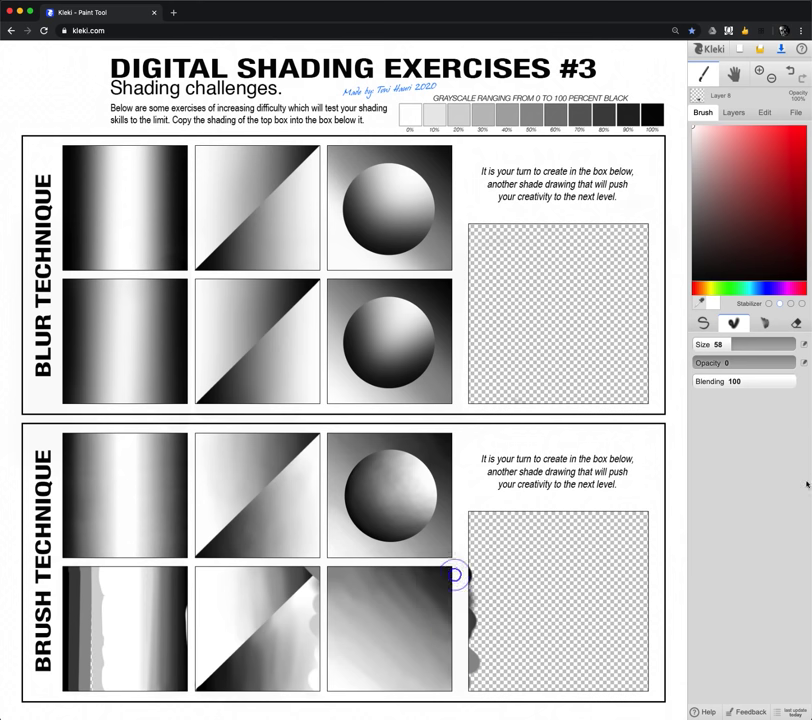
- Erase a circle from the center of the third Brush Technique box with eraser size 194 and opacity 100
click(803, 321)
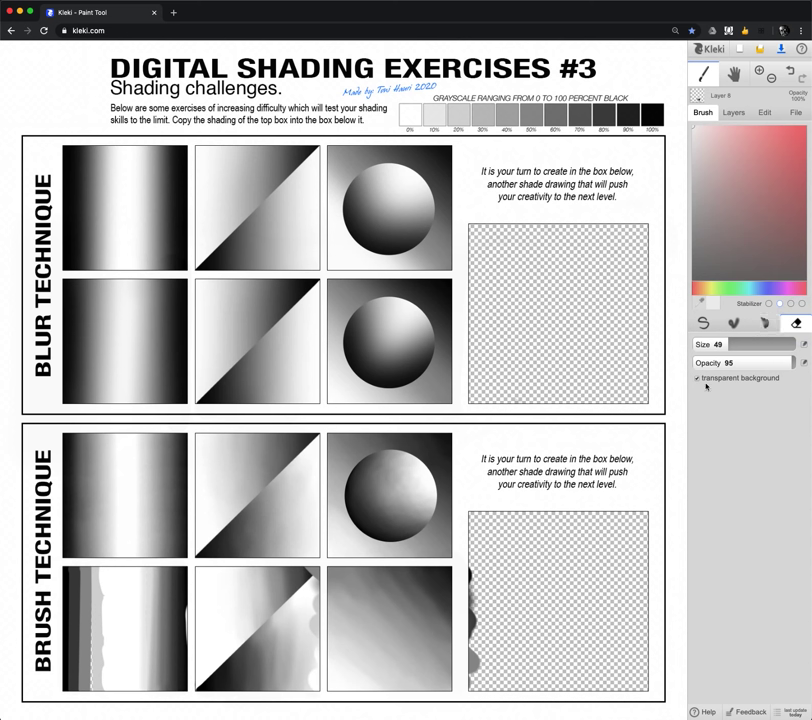
mouse_move(724, 344)
mouse_down()
mouse_move(769, 348)
mouse_move(779, 365)
mouse_up()
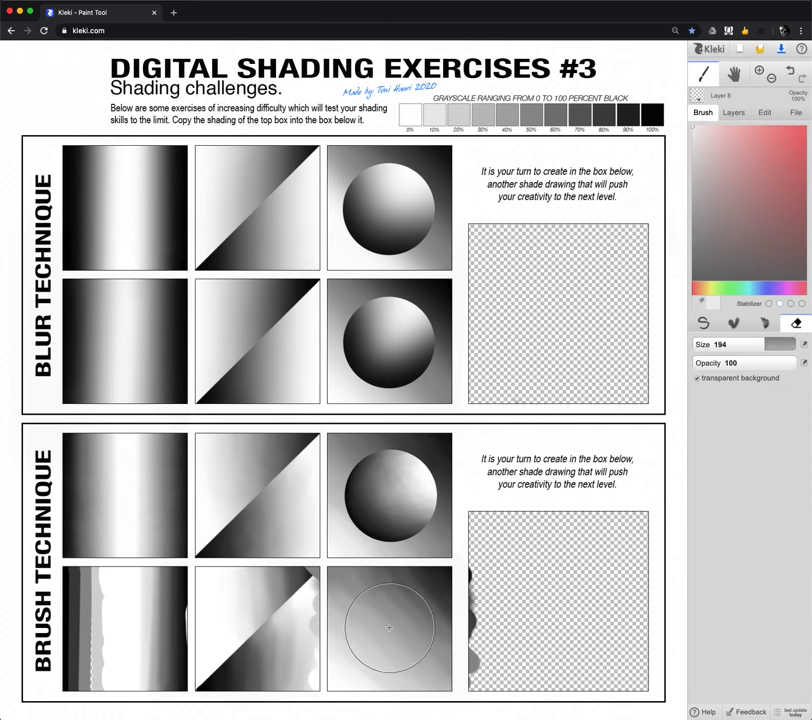
click(387, 627)
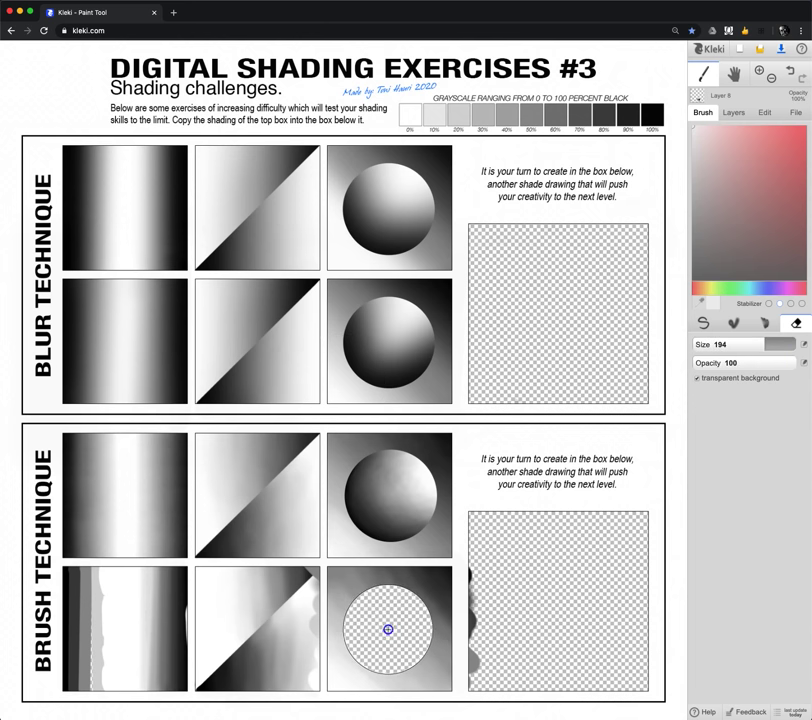
- Merge Layer 7 with the layer underneath in source-over mode
click(734, 113)
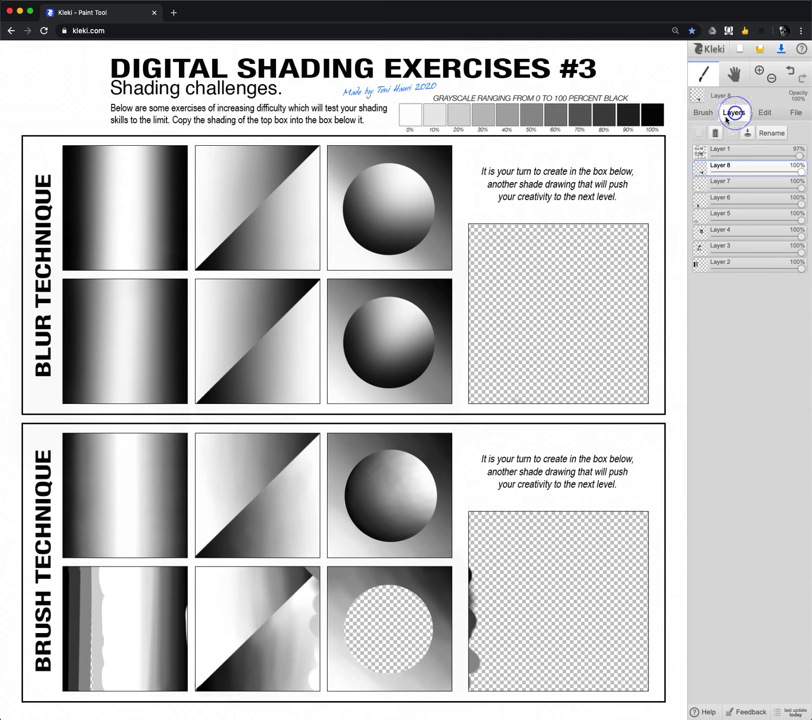
click(720, 183)
click(746, 133)
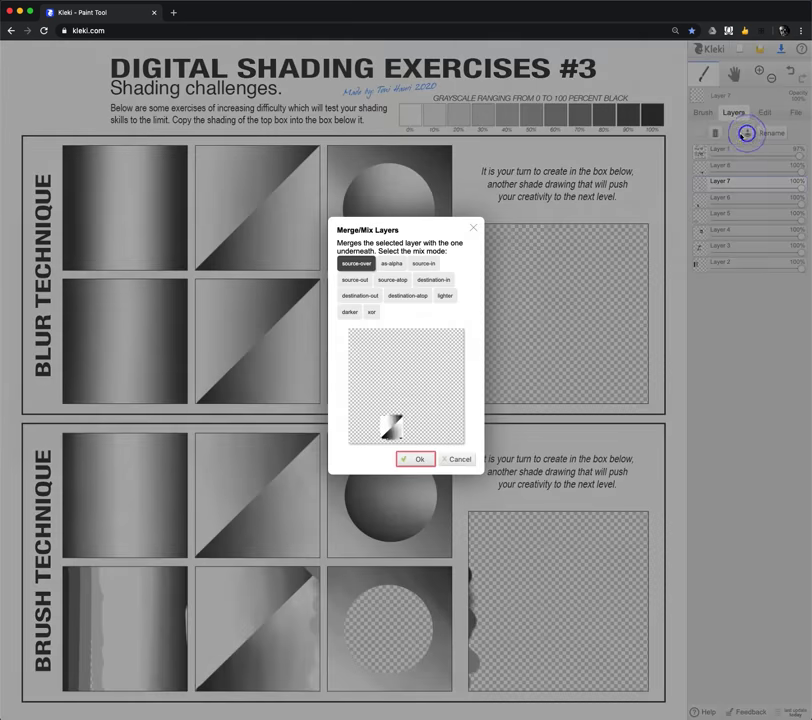
click(417, 461)
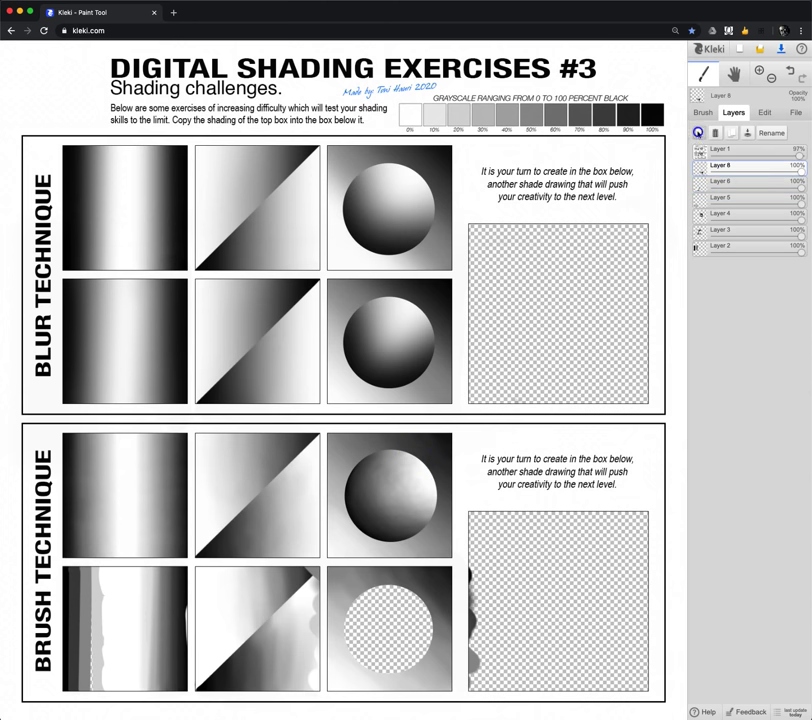
- Add a new layer beneath the third box's background layer and set the brush to size 30, opacity 100 and blending 0
click(700, 132)
drag(724, 189, 725, 183)
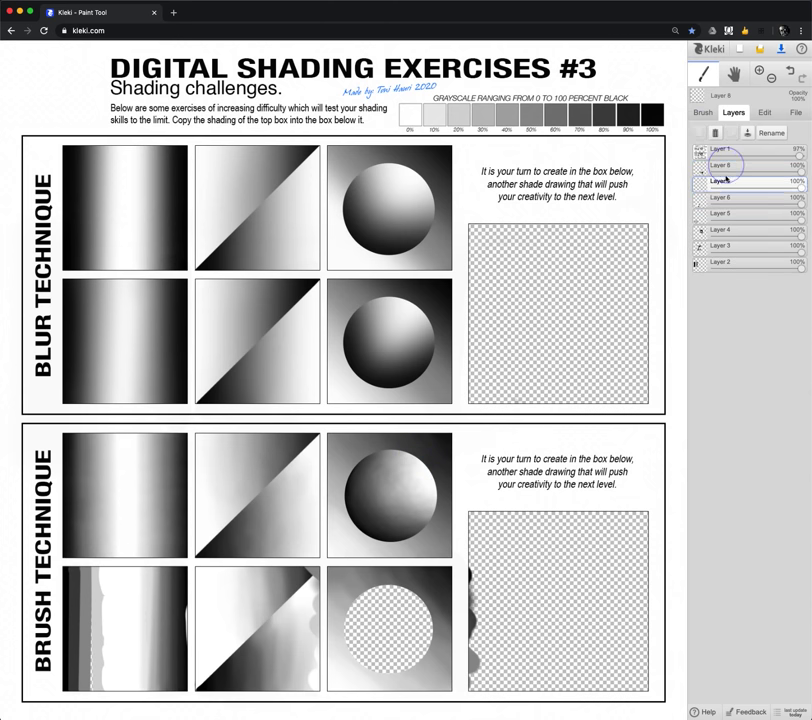
click(702, 115)
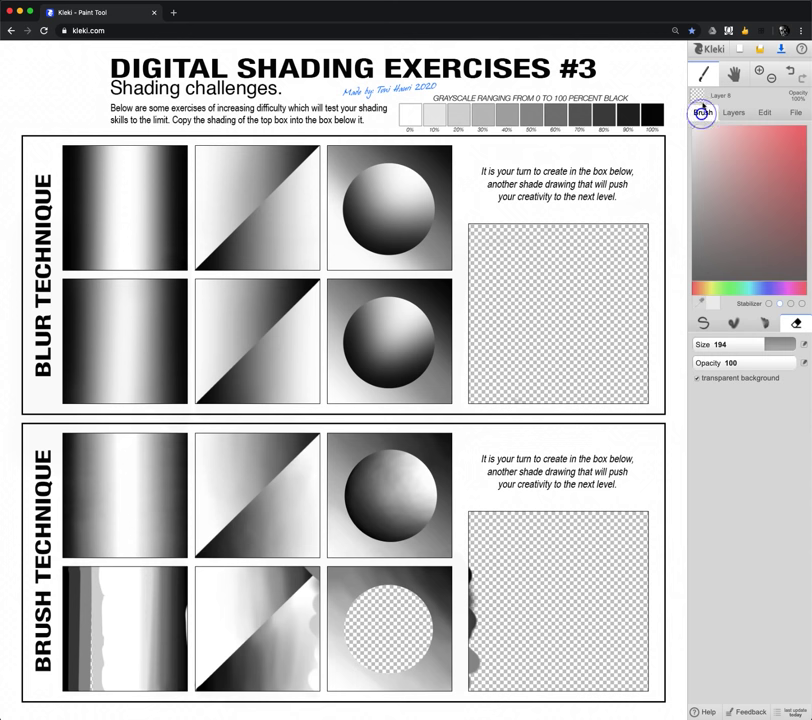
click(731, 325)
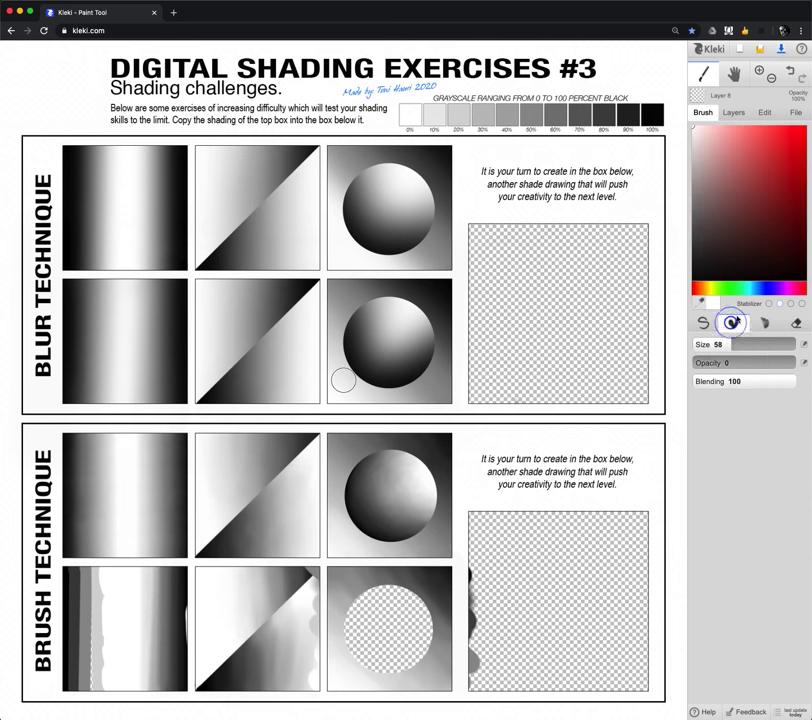
drag(730, 340, 718, 344)
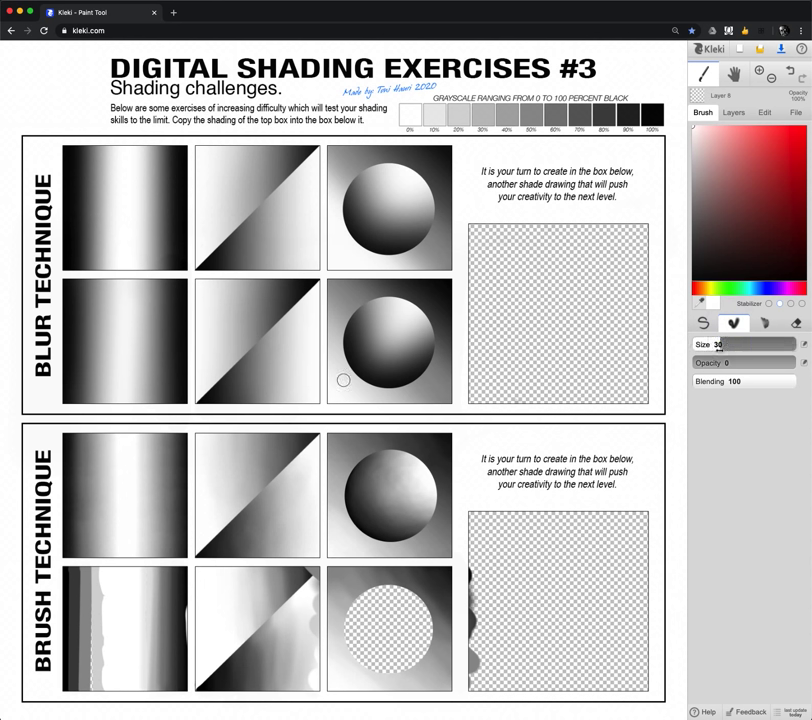
drag(700, 364, 686, 380)
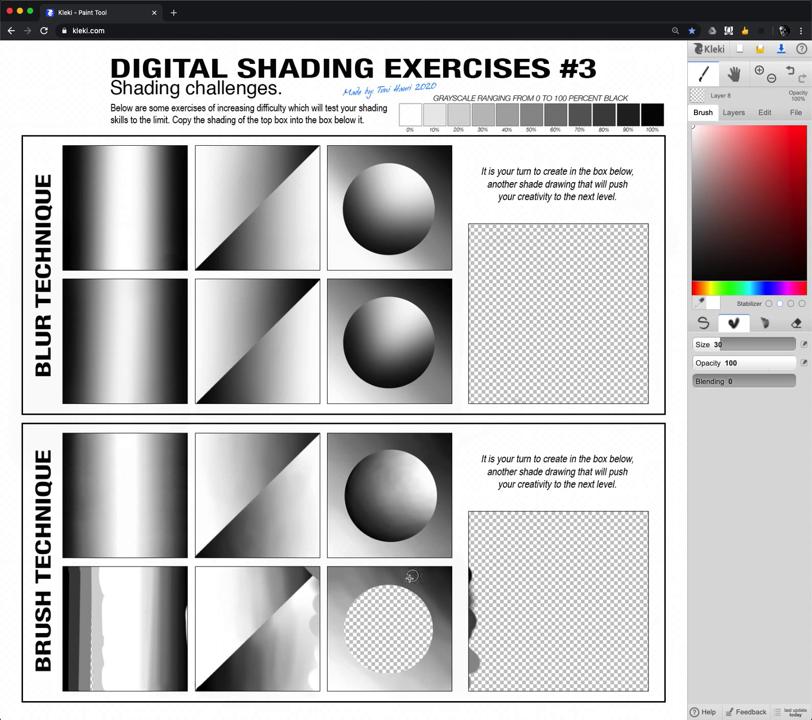
- Paint a 0% white highlight in the upper right of the third box's circle, surrounded by curved 20% and 50% gray bands
drag(404, 600, 417, 604)
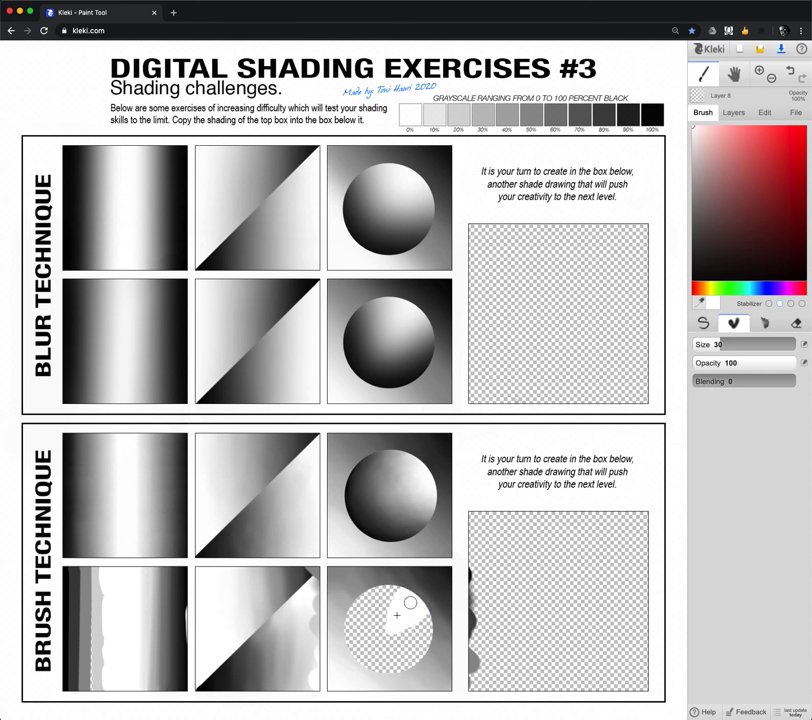
alt+click(450, 117)
mouse_move(391, 583)
mouse_down()
mouse_move(397, 636)
mouse_move(435, 620)
mouse_up()
drag(371, 617, 381, 590)
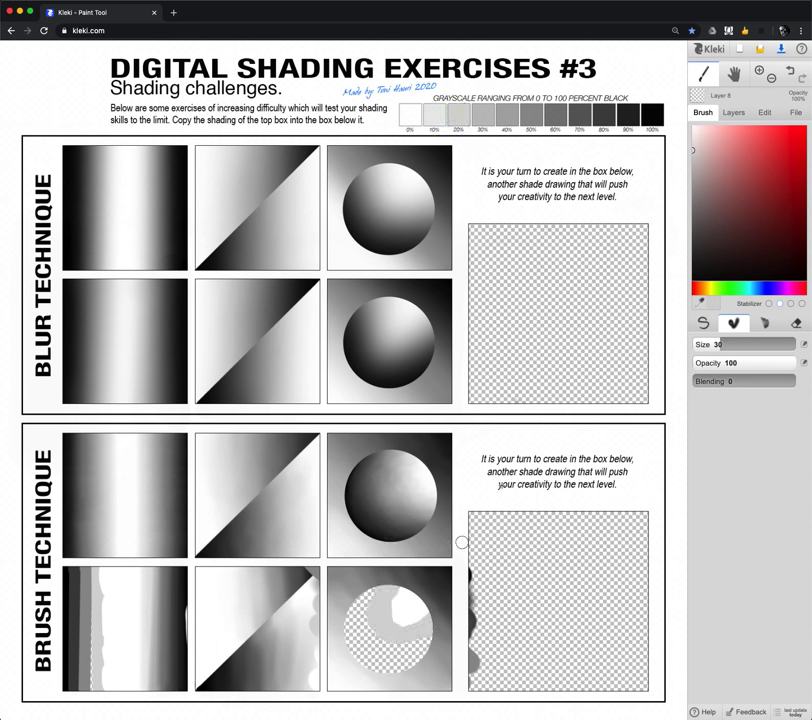
alt+click(535, 111)
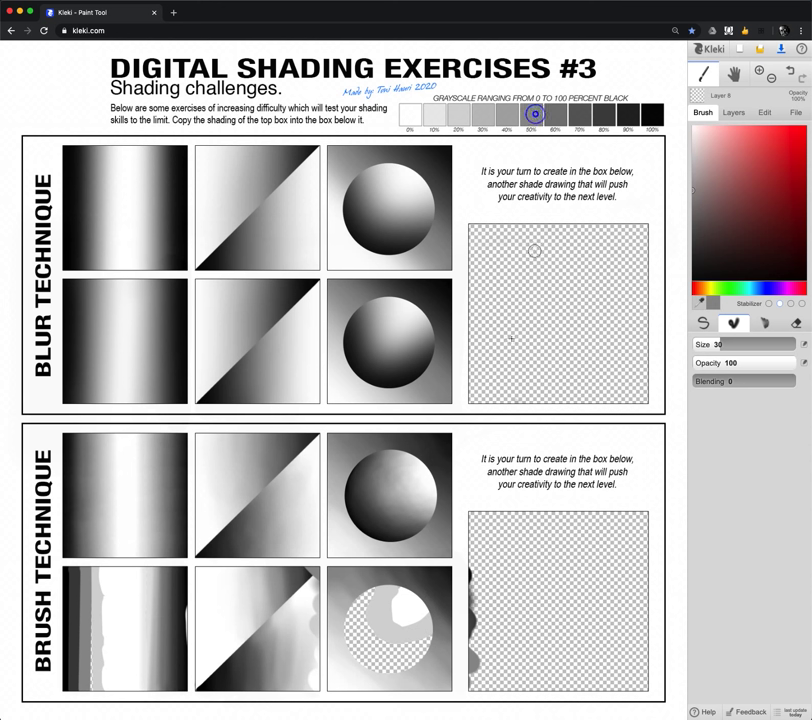
mouse_move(370, 587)
mouse_down()
mouse_move(362, 605)
mouse_move(390, 634)
mouse_move(430, 643)
mouse_up()
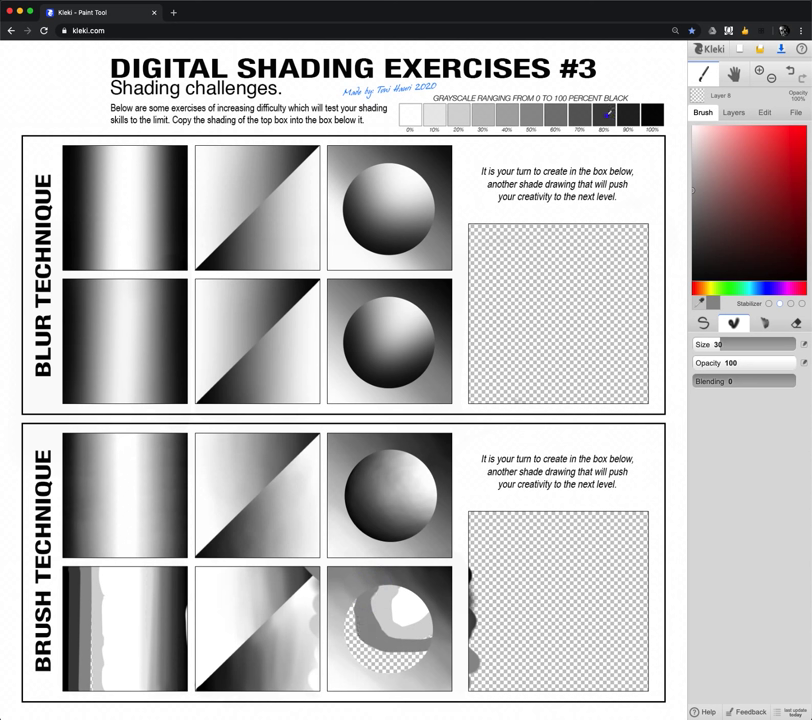
- Paint an 80% gray band and a 100% black band along the lower left of the third Brush Technique circle, filling it
alt+click(607, 113)
mouse_move(353, 598)
mouse_down()
mouse_move(356, 635)
mouse_move(375, 648)
mouse_move(363, 643)
mouse_move(430, 659)
mouse_up()
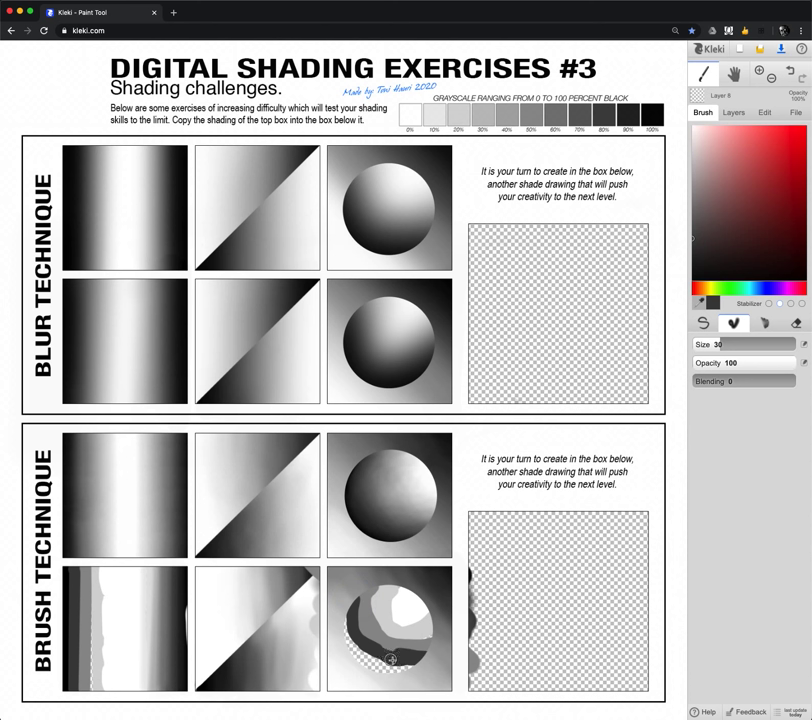
alt+click(653, 113)
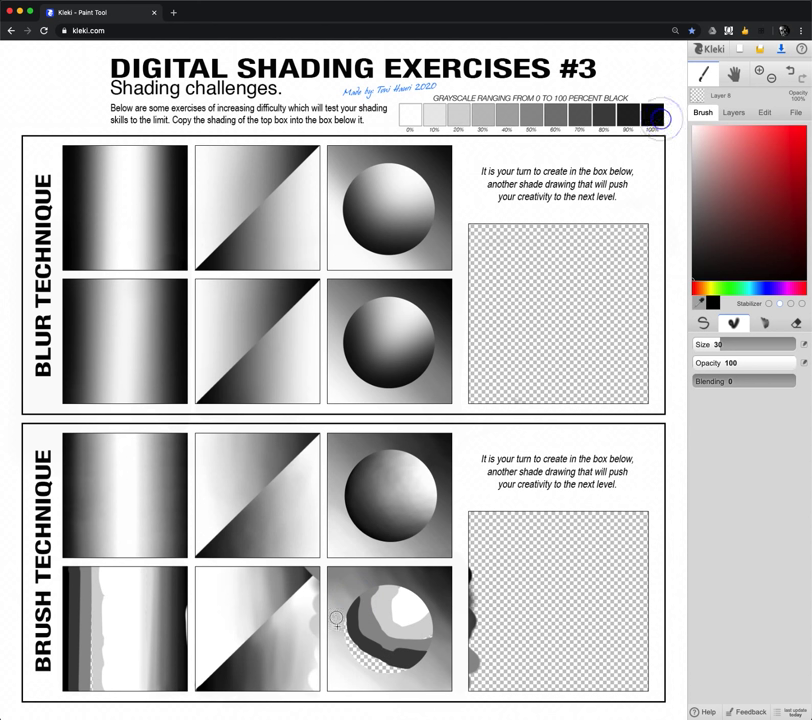
mouse_move(340, 614)
mouse_down()
mouse_move(386, 673)
mouse_move(356, 661)
mouse_move(346, 651)
mouse_move(391, 668)
mouse_move(354, 648)
mouse_move(391, 669)
mouse_up()
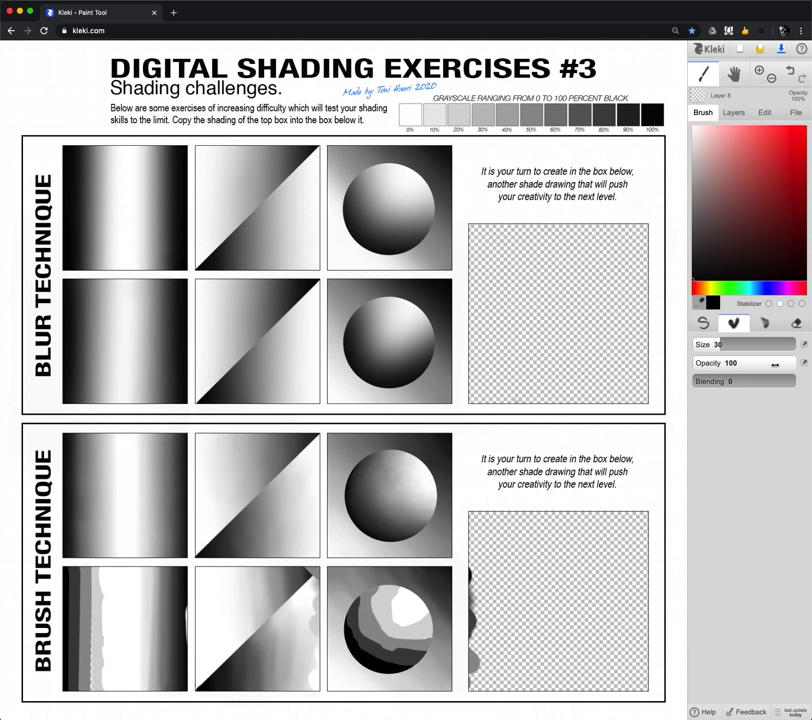
- Set the brush to opacity 0 and blending 100, and blend the white highlight into the light gray band of the sphere
drag(797, 363, 786, 363)
drag(696, 381, 804, 384)
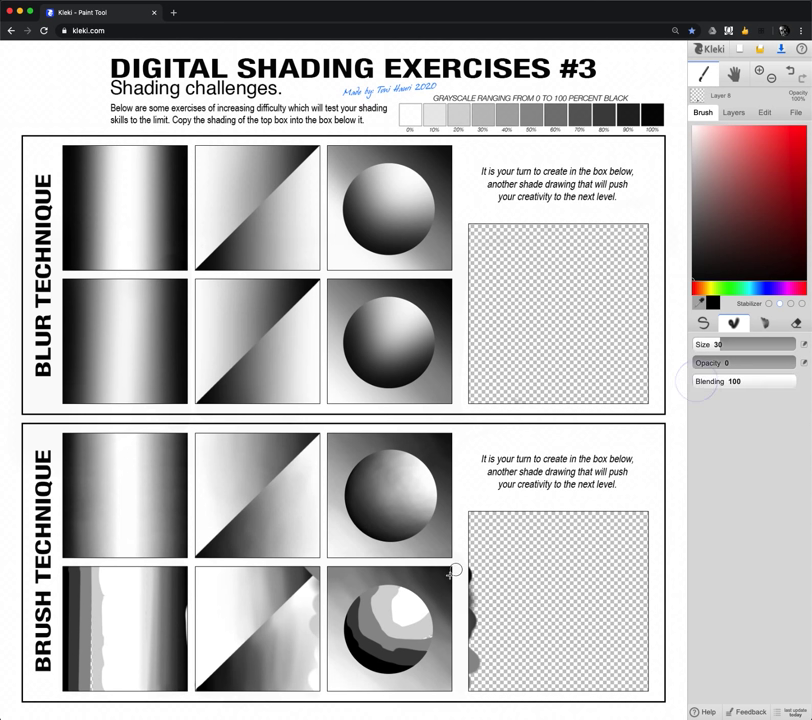
drag(406, 589, 391, 607)
click(411, 601)
click(411, 601)
click(377, 591)
mouse_move(381, 586)
mouse_down()
mouse_move(368, 605)
mouse_move(409, 636)
mouse_move(424, 637)
mouse_up()
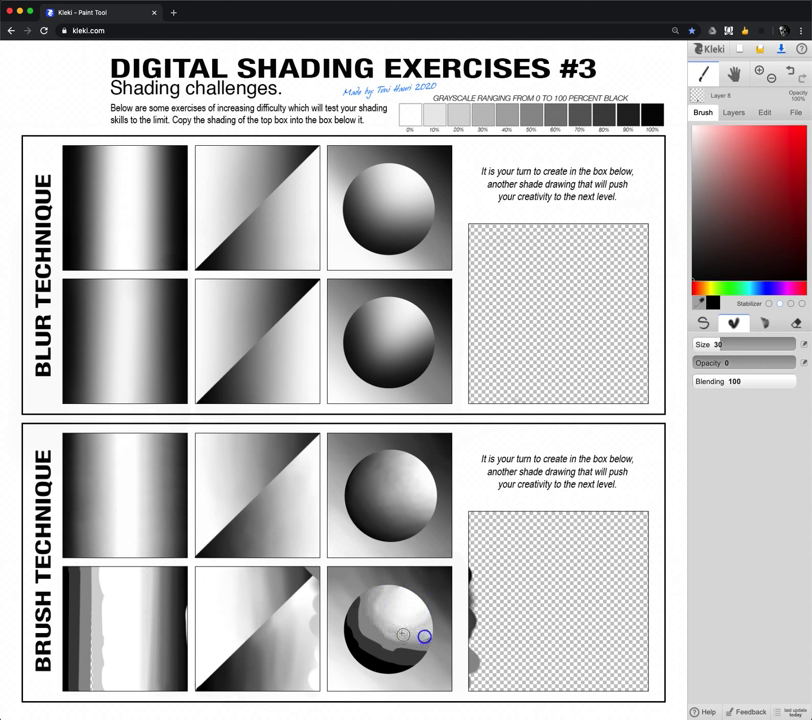
- Blend the remaining gray and black bands across the third box's sphere into a smooth light-to-dark gradient
click(432, 614)
click(410, 598)
click(390, 593)
click(386, 602)
click(379, 592)
click(373, 604)
mouse_move(399, 638)
mouse_down()
mouse_move(358, 609)
mouse_move(361, 600)
mouse_move(356, 617)
mouse_move(382, 642)
mouse_move(421, 646)
mouse_move(398, 658)
mouse_move(375, 654)
mouse_move(408, 658)
mouse_move(382, 658)
mouse_move(355, 638)
mouse_move(354, 613)
mouse_move(350, 632)
mouse_move(361, 650)
mouse_move(422, 661)
mouse_move(384, 654)
mouse_move(354, 623)
mouse_move(368, 646)
mouse_move(365, 626)
mouse_move(377, 646)
mouse_move(414, 650)
mouse_move(352, 626)
mouse_move(415, 654)
mouse_move(426, 642)
mouse_move(391, 646)
mouse_move(407, 641)
mouse_move(368, 617)
mouse_move(372, 601)
mouse_move(363, 598)
mouse_move(399, 589)
mouse_move(410, 633)
mouse_move(428, 631)
mouse_move(398, 661)
mouse_move(388, 656)
mouse_move(414, 648)
mouse_move(351, 619)
mouse_move(362, 645)
mouse_move(379, 656)
mouse_move(360, 613)
mouse_move(359, 628)
mouse_move(373, 606)
mouse_move(372, 635)
mouse_move(414, 636)
mouse_up()
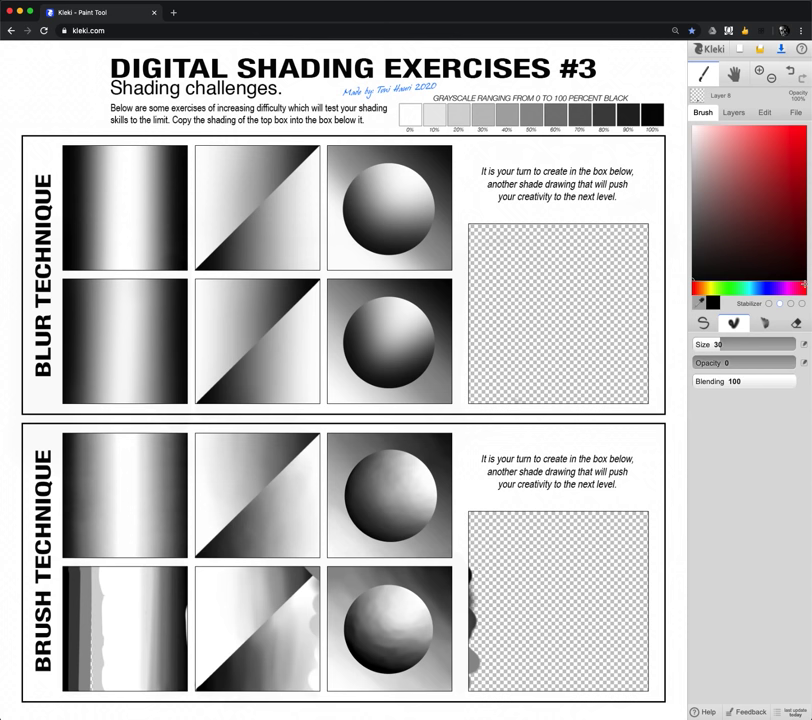
- Using the eraser at size 29 and opacity 100 on the upper Layer 8, erase the stray paint beside the second and third Brush Technique boxes
click(796, 323)
drag(800, 344, 749, 340)
mouse_move(473, 614)
mouse_down()
mouse_move(475, 681)
mouse_move(490, 610)
mouse_up()
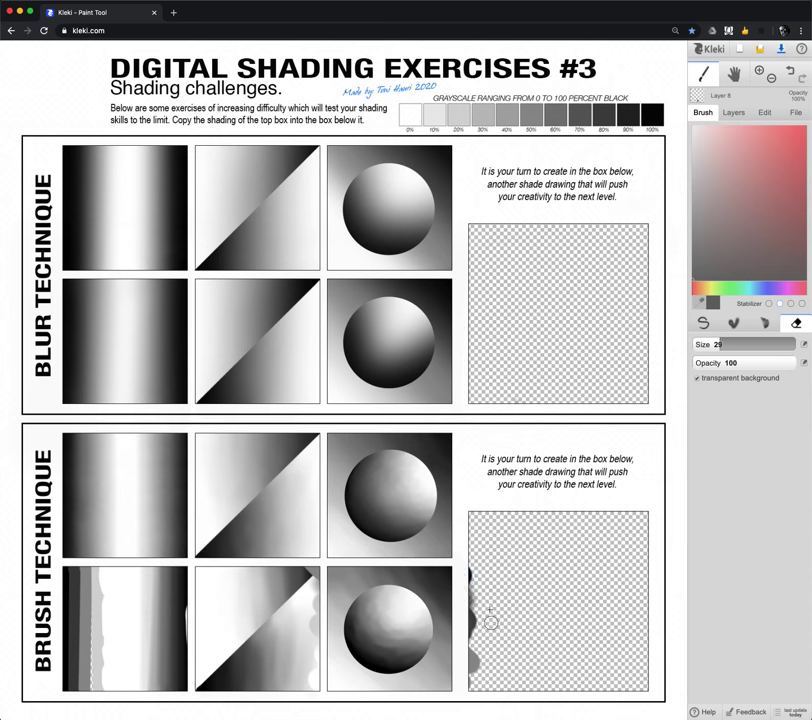
click(734, 112)
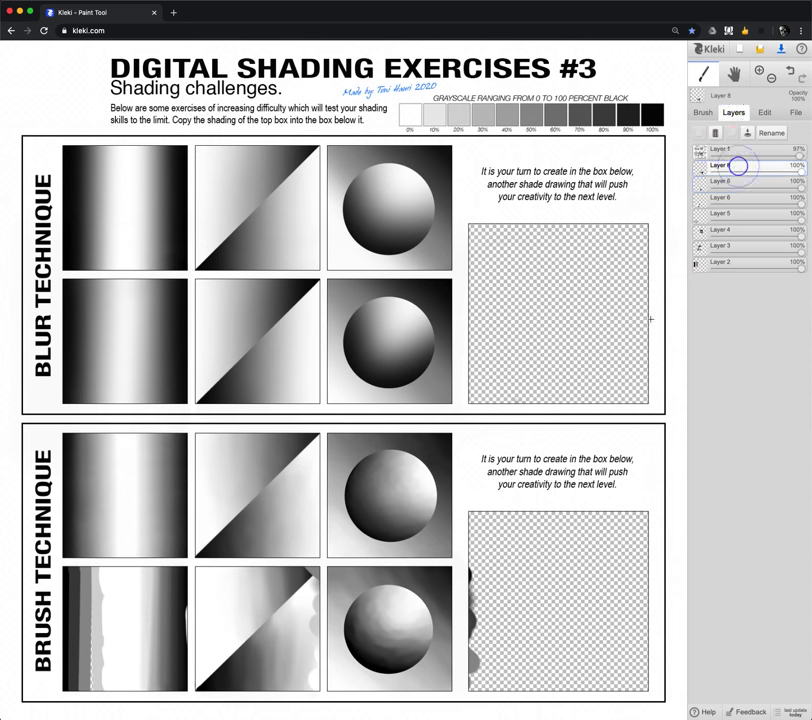
drag(480, 557, 479, 671)
mouse_move(318, 578)
mouse_down()
mouse_move(315, 566)
mouse_move(314, 689)
mouse_up()
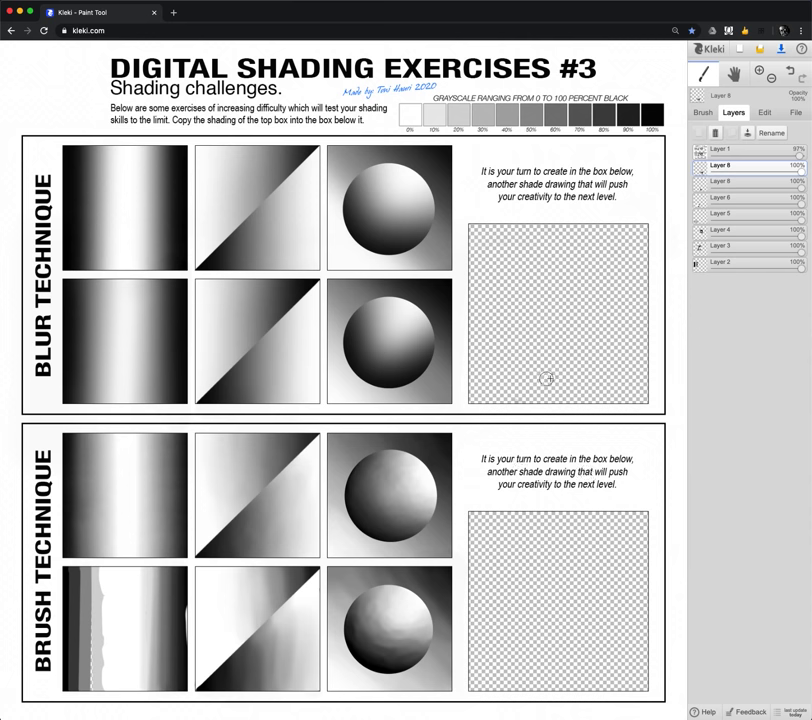
- Save the worksheet image as a PNG file
click(782, 48)
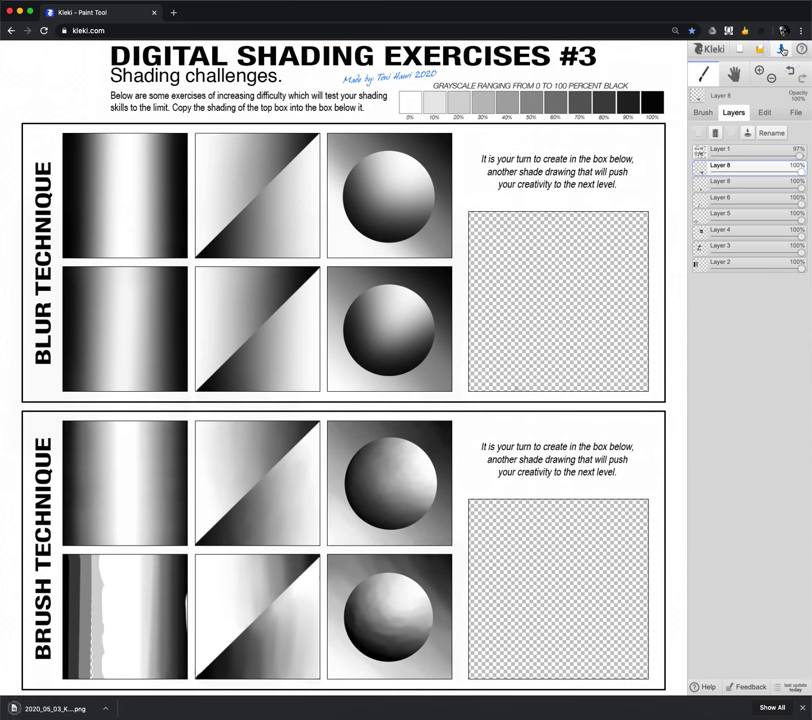